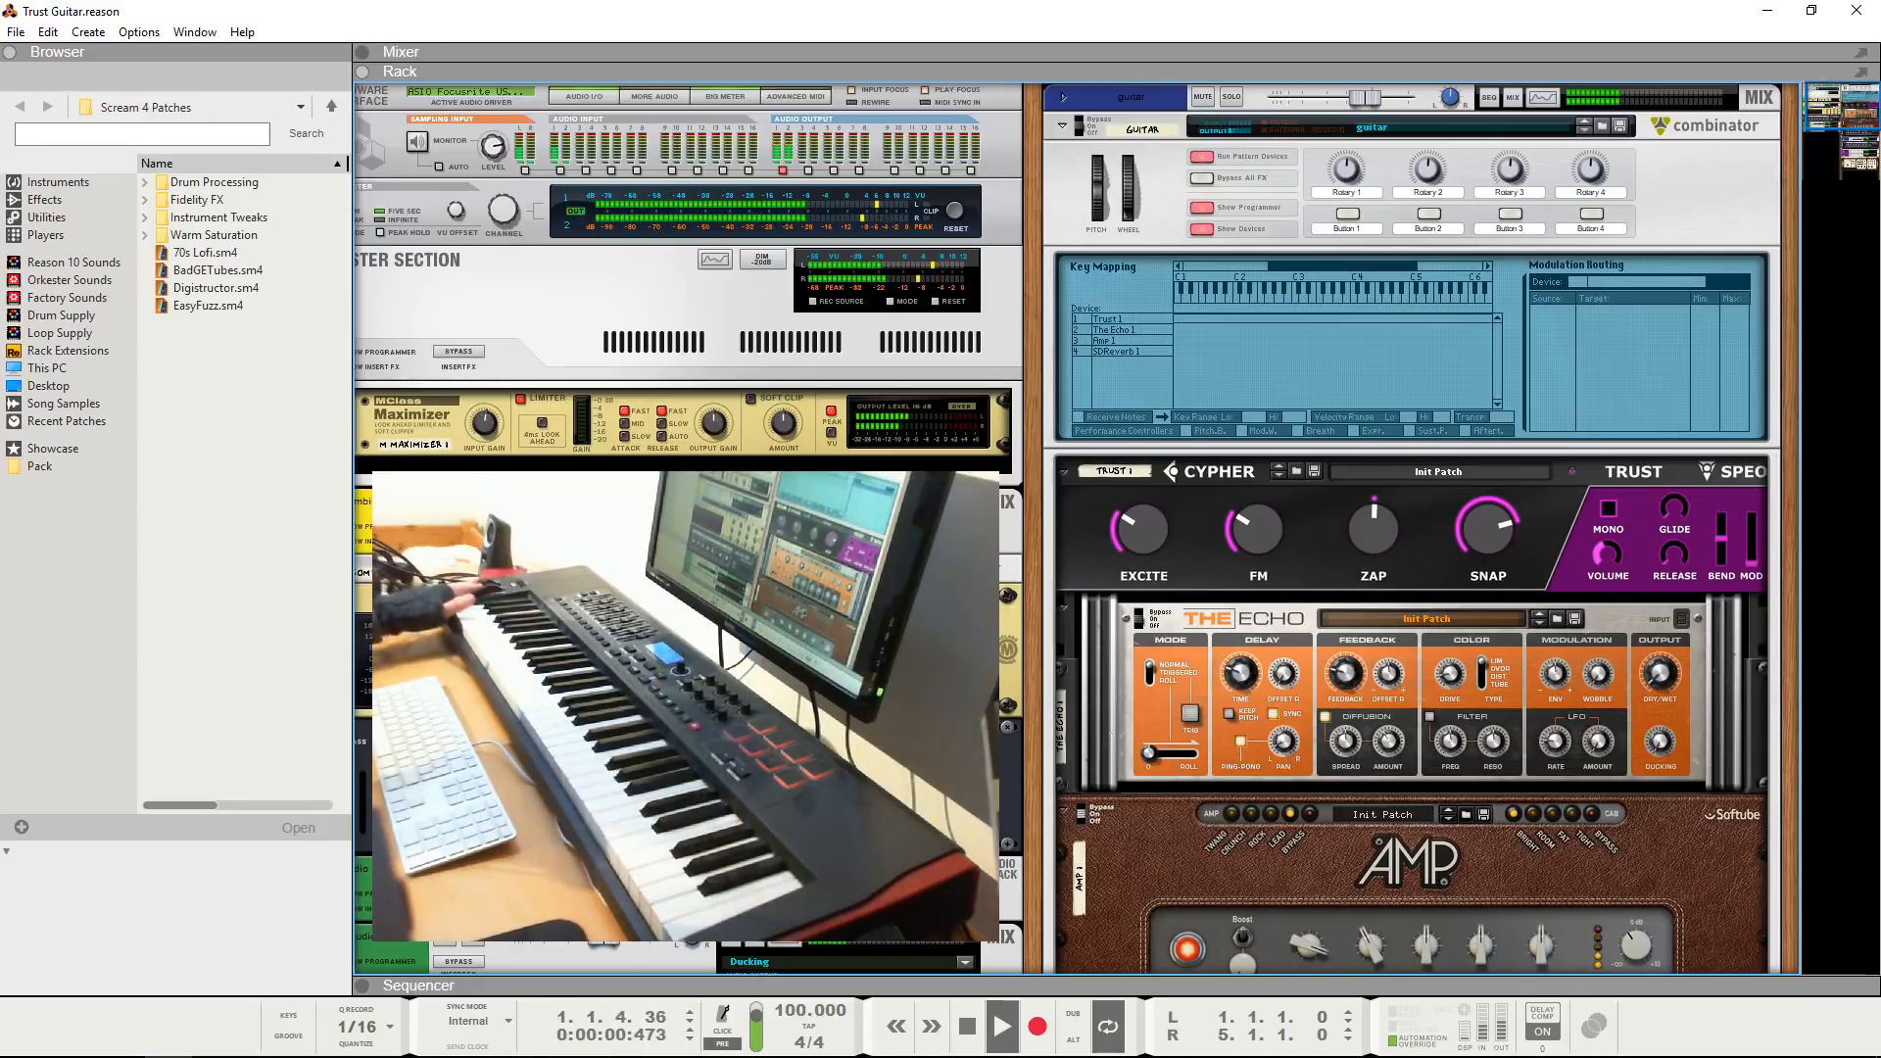
- Stop playback and return the song position to the start
key("space")
key("KP_0")
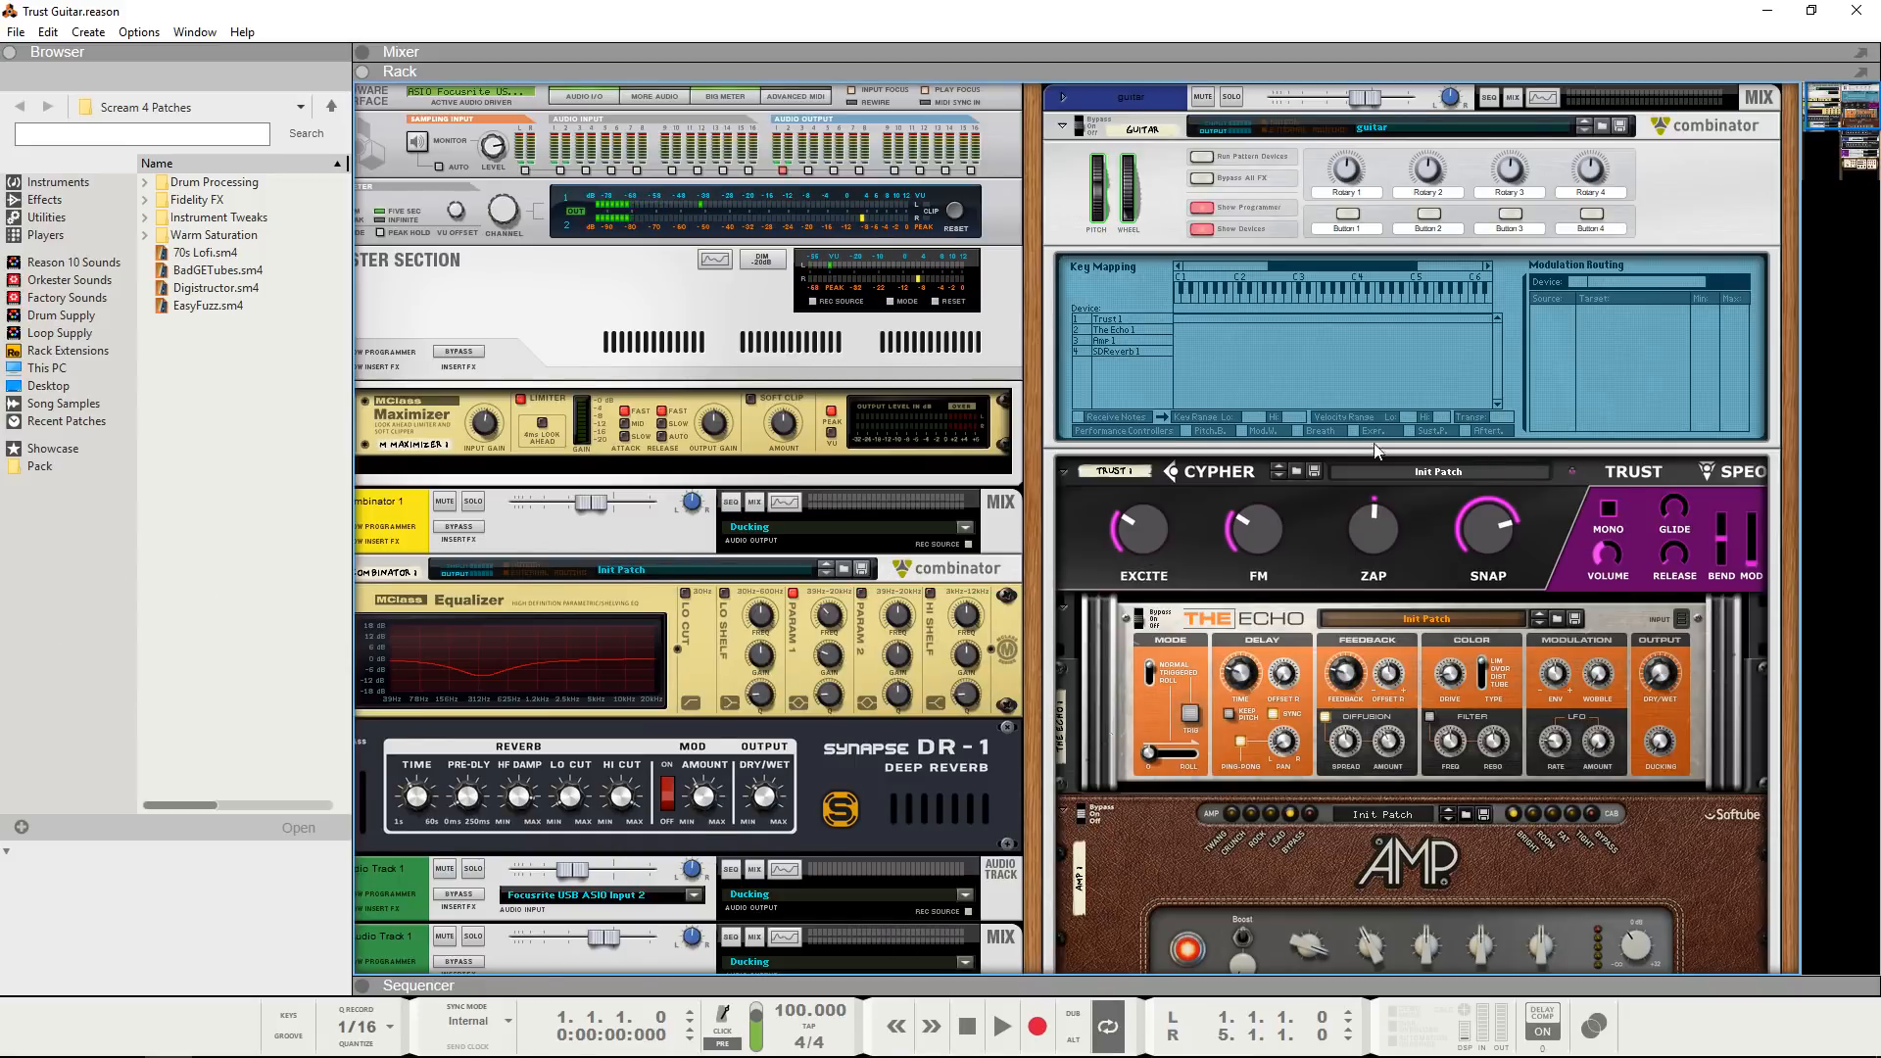
- Look over the existing guitar Combinator chain, from its synthesizer through the echo, amp and reverb
scroll(1313, 499, "down", 1)
scroll(1249, 545, "up", 1)
scroll(1166, 556, "down", 1)
scroll(1080, 574, "up", 1)
scroll(1083, 555, "down", 1)
scroll(1082, 551, "up", 1)
scroll(1058, 509, "down", 4)
scroll(1008, 568, "up", 3)
scroll(1009, 568, "down", 5)
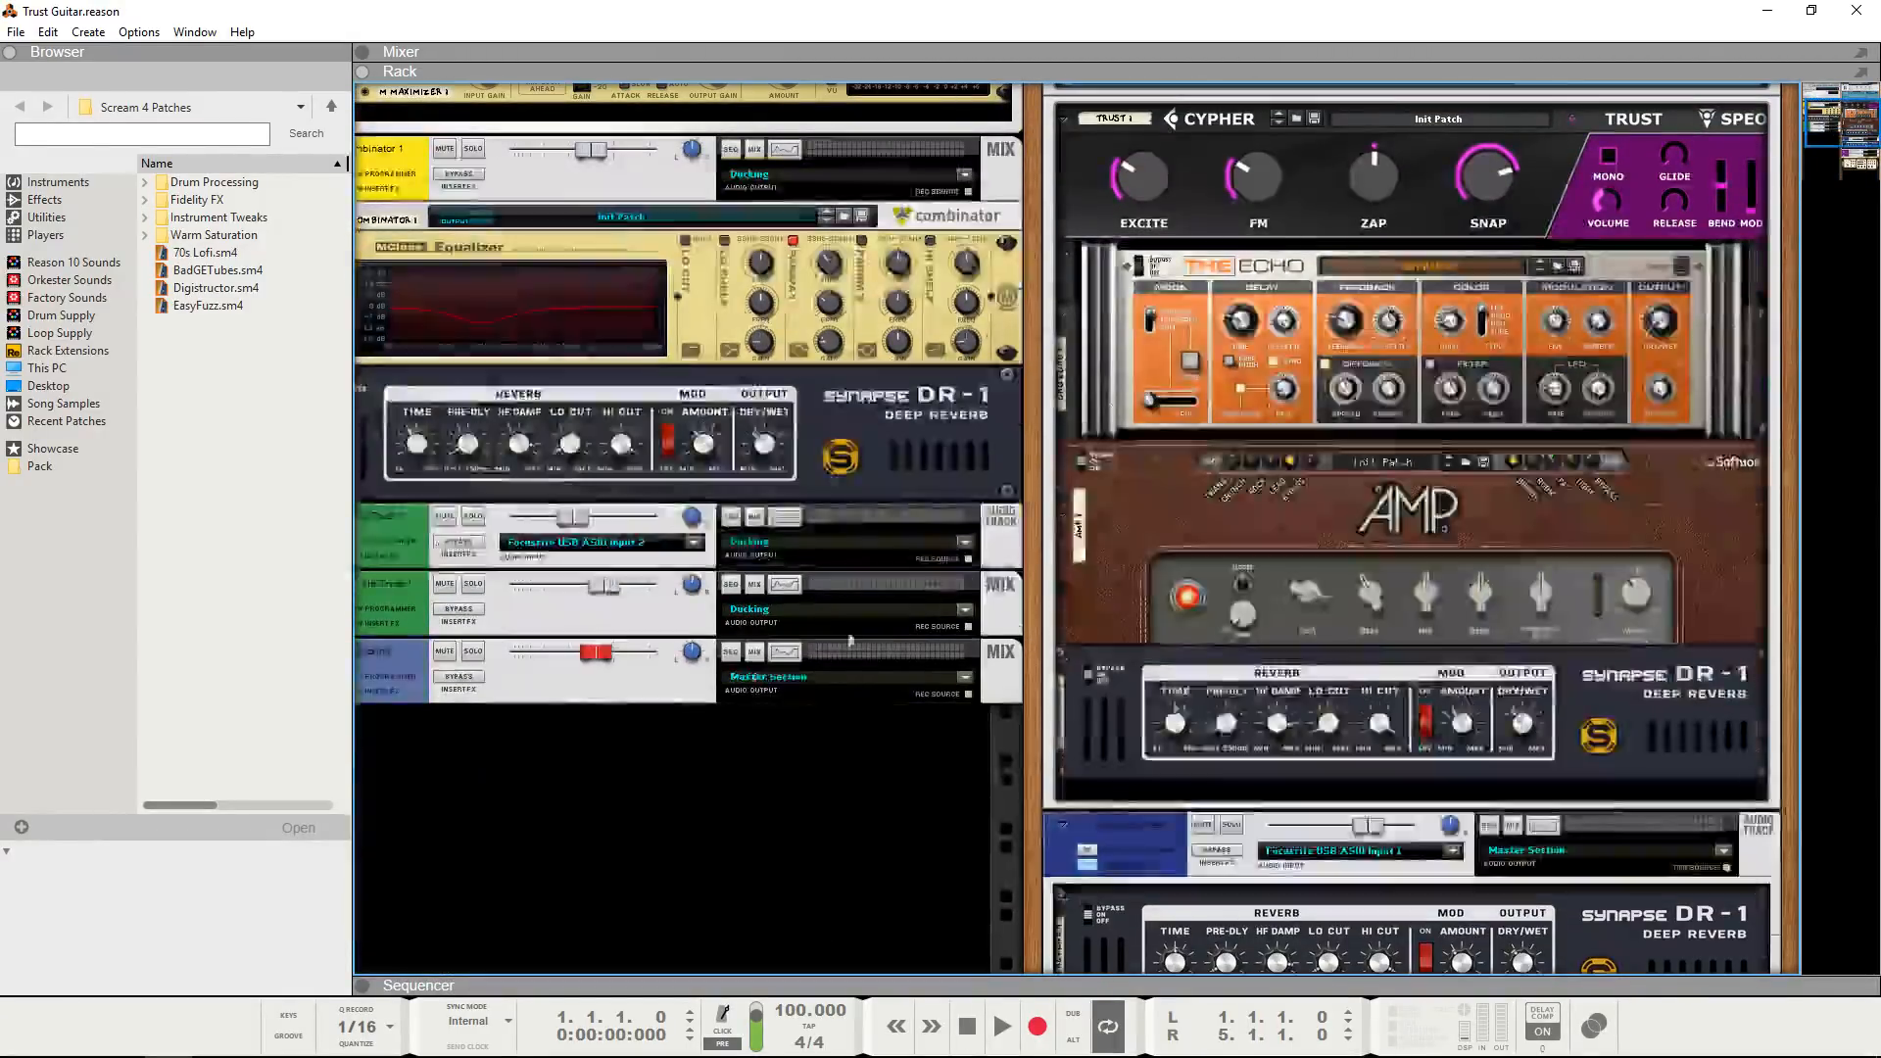
- Add an empty Combinator to the rack below the Ducking mix channel
left_click(76, 184)
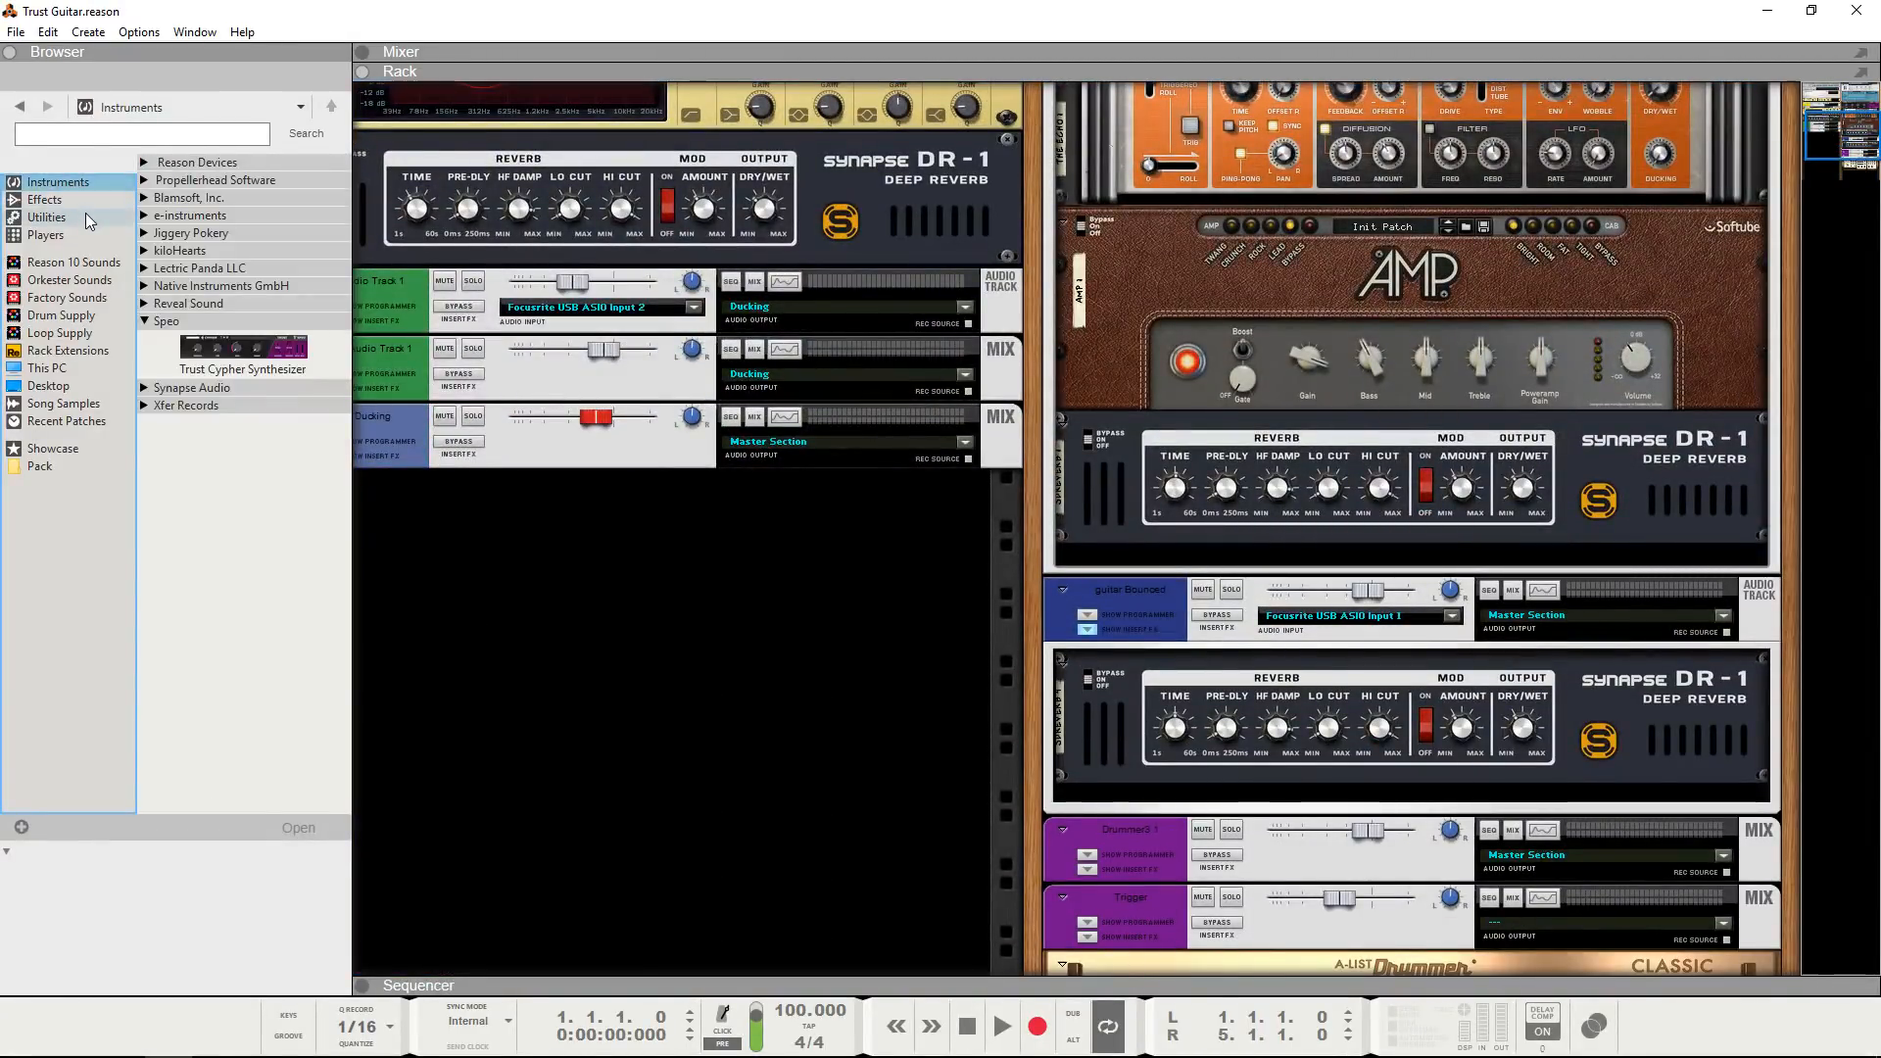
left_click(85, 213)
scroll(636, 603, "up", 6)
left_click(1095, 489)
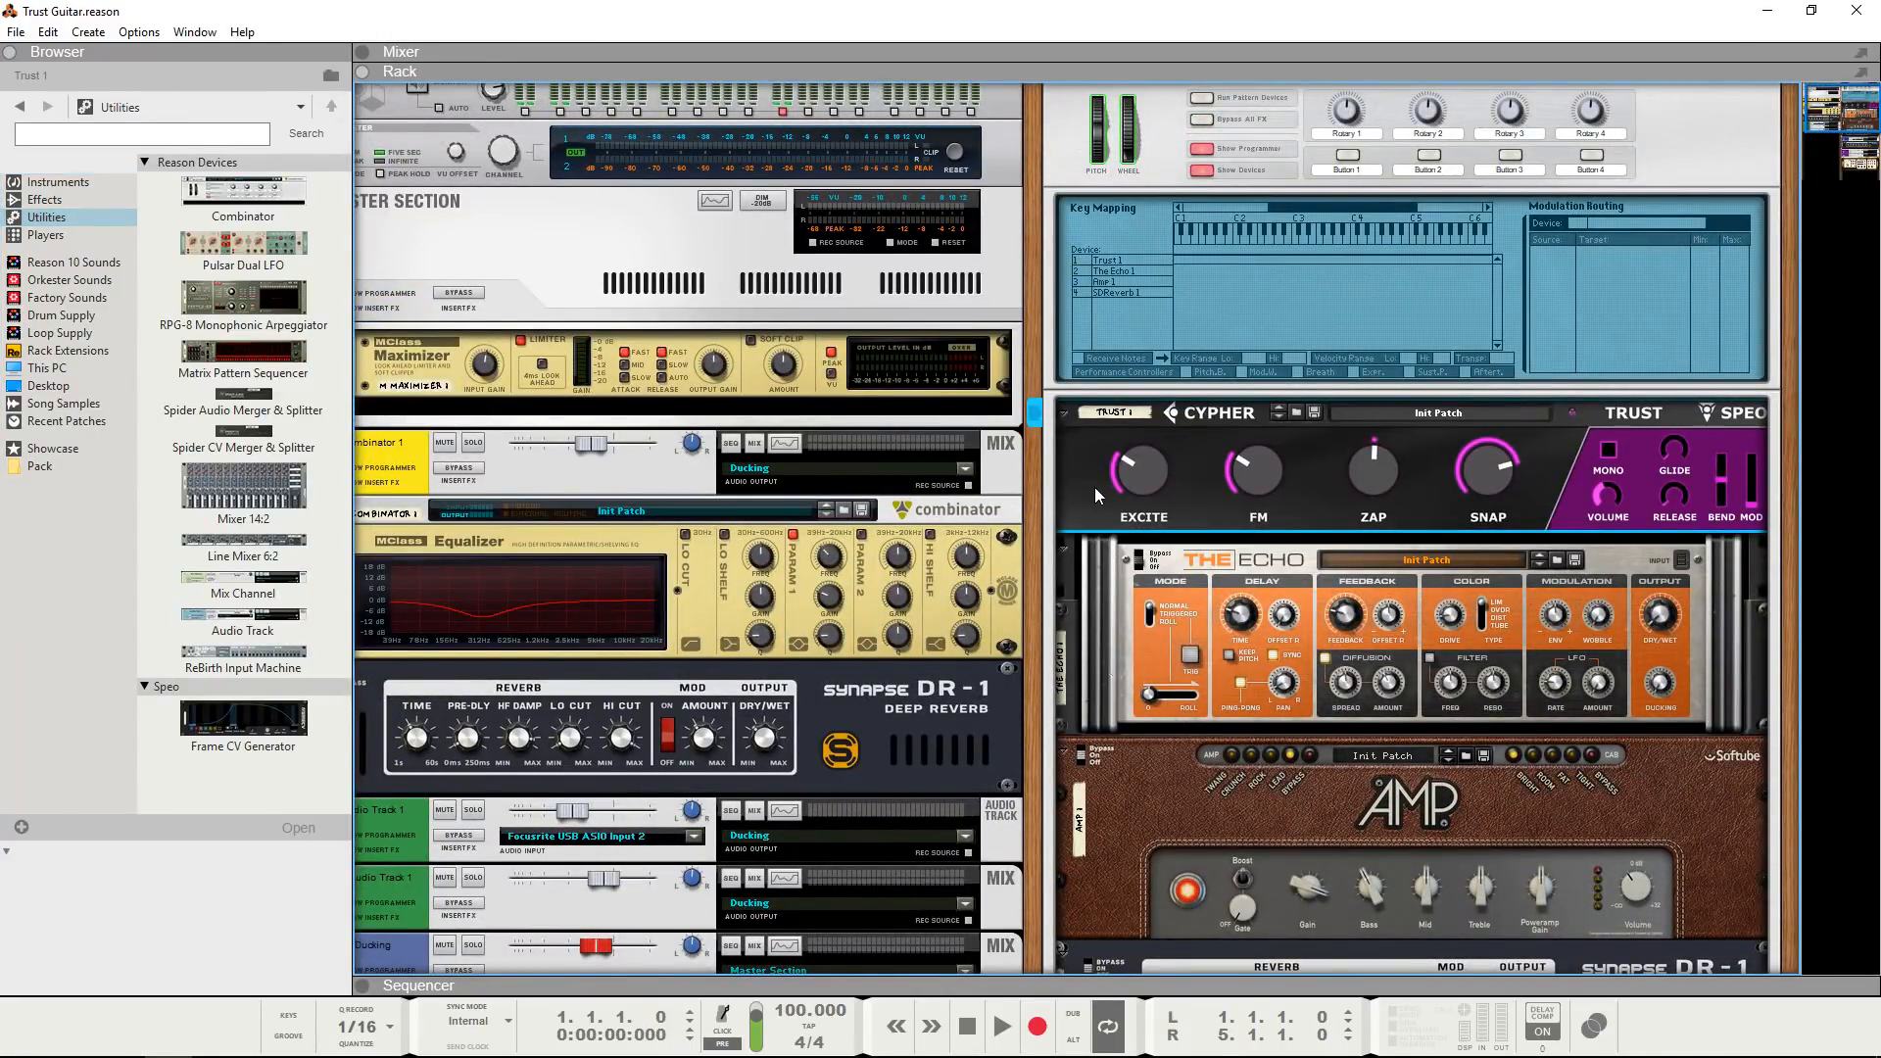
scroll(1095, 486, "down", 3)
scroll(1166, 571, "down", 2)
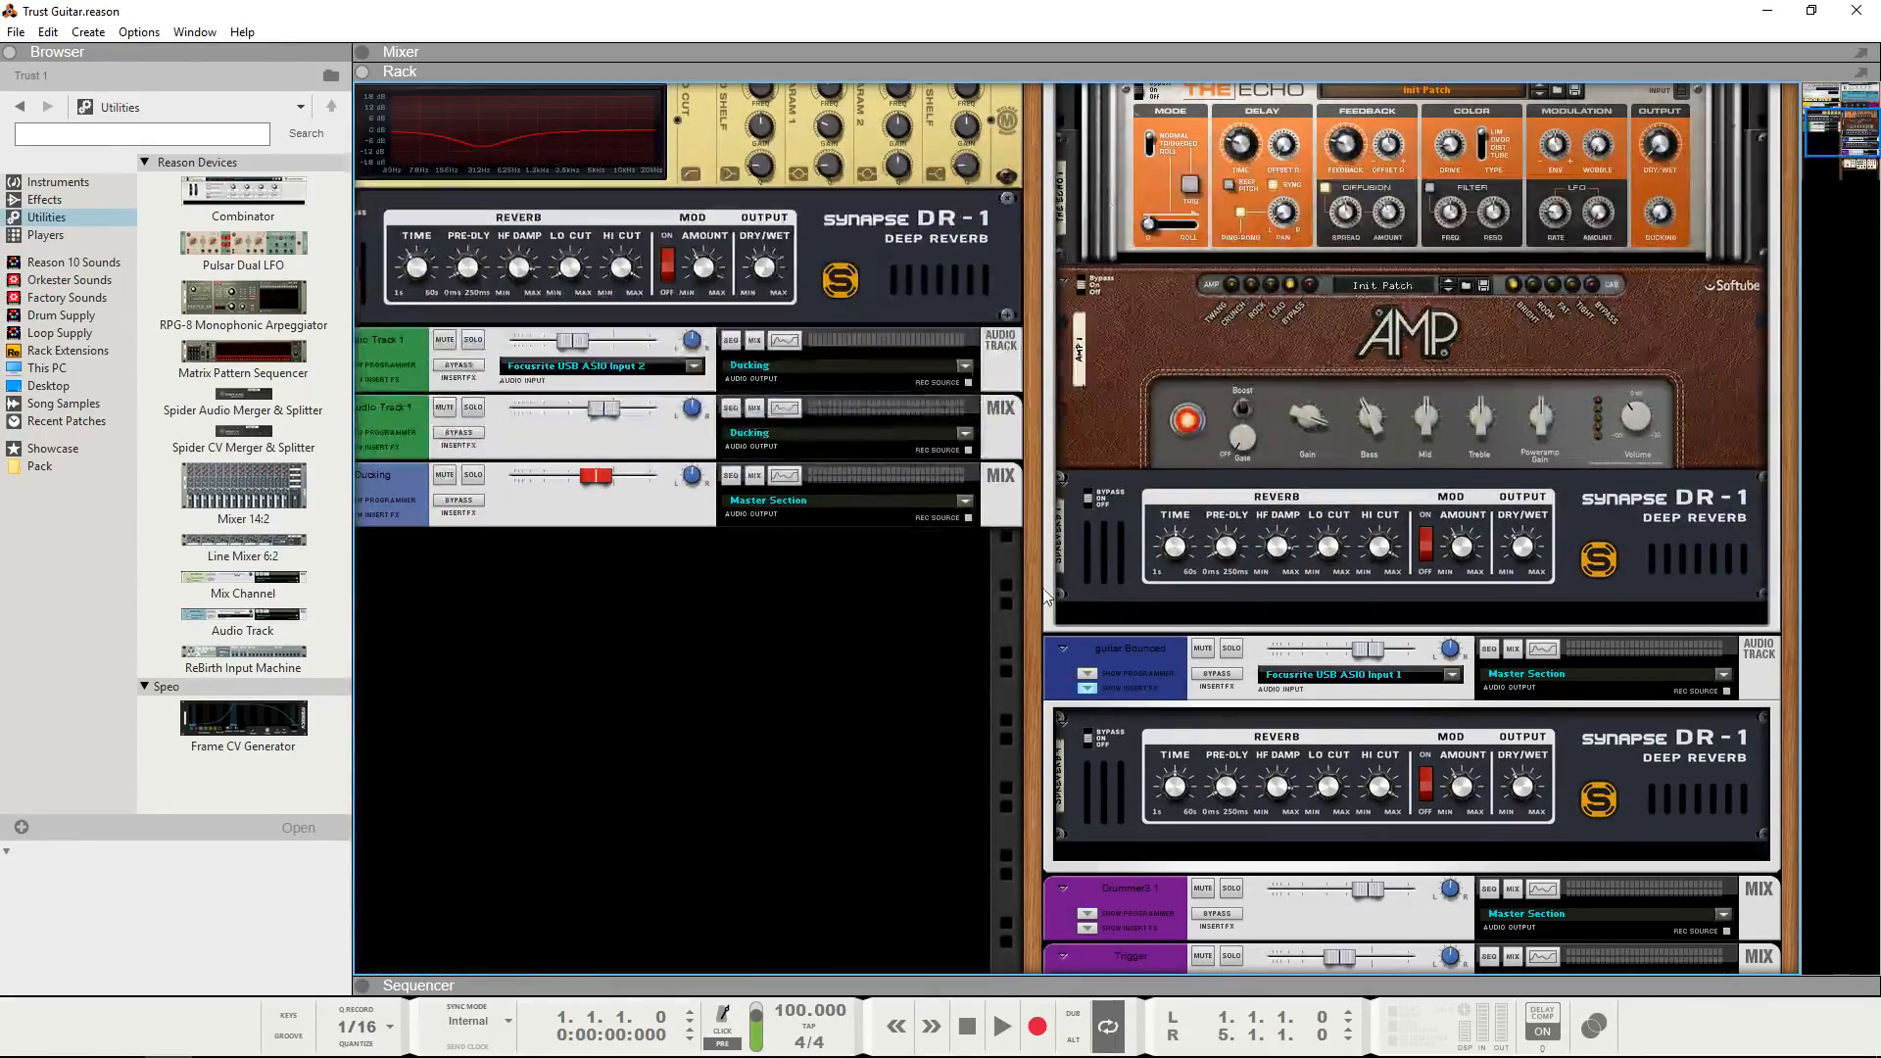
left_click_drag(242, 200, 766, 674)
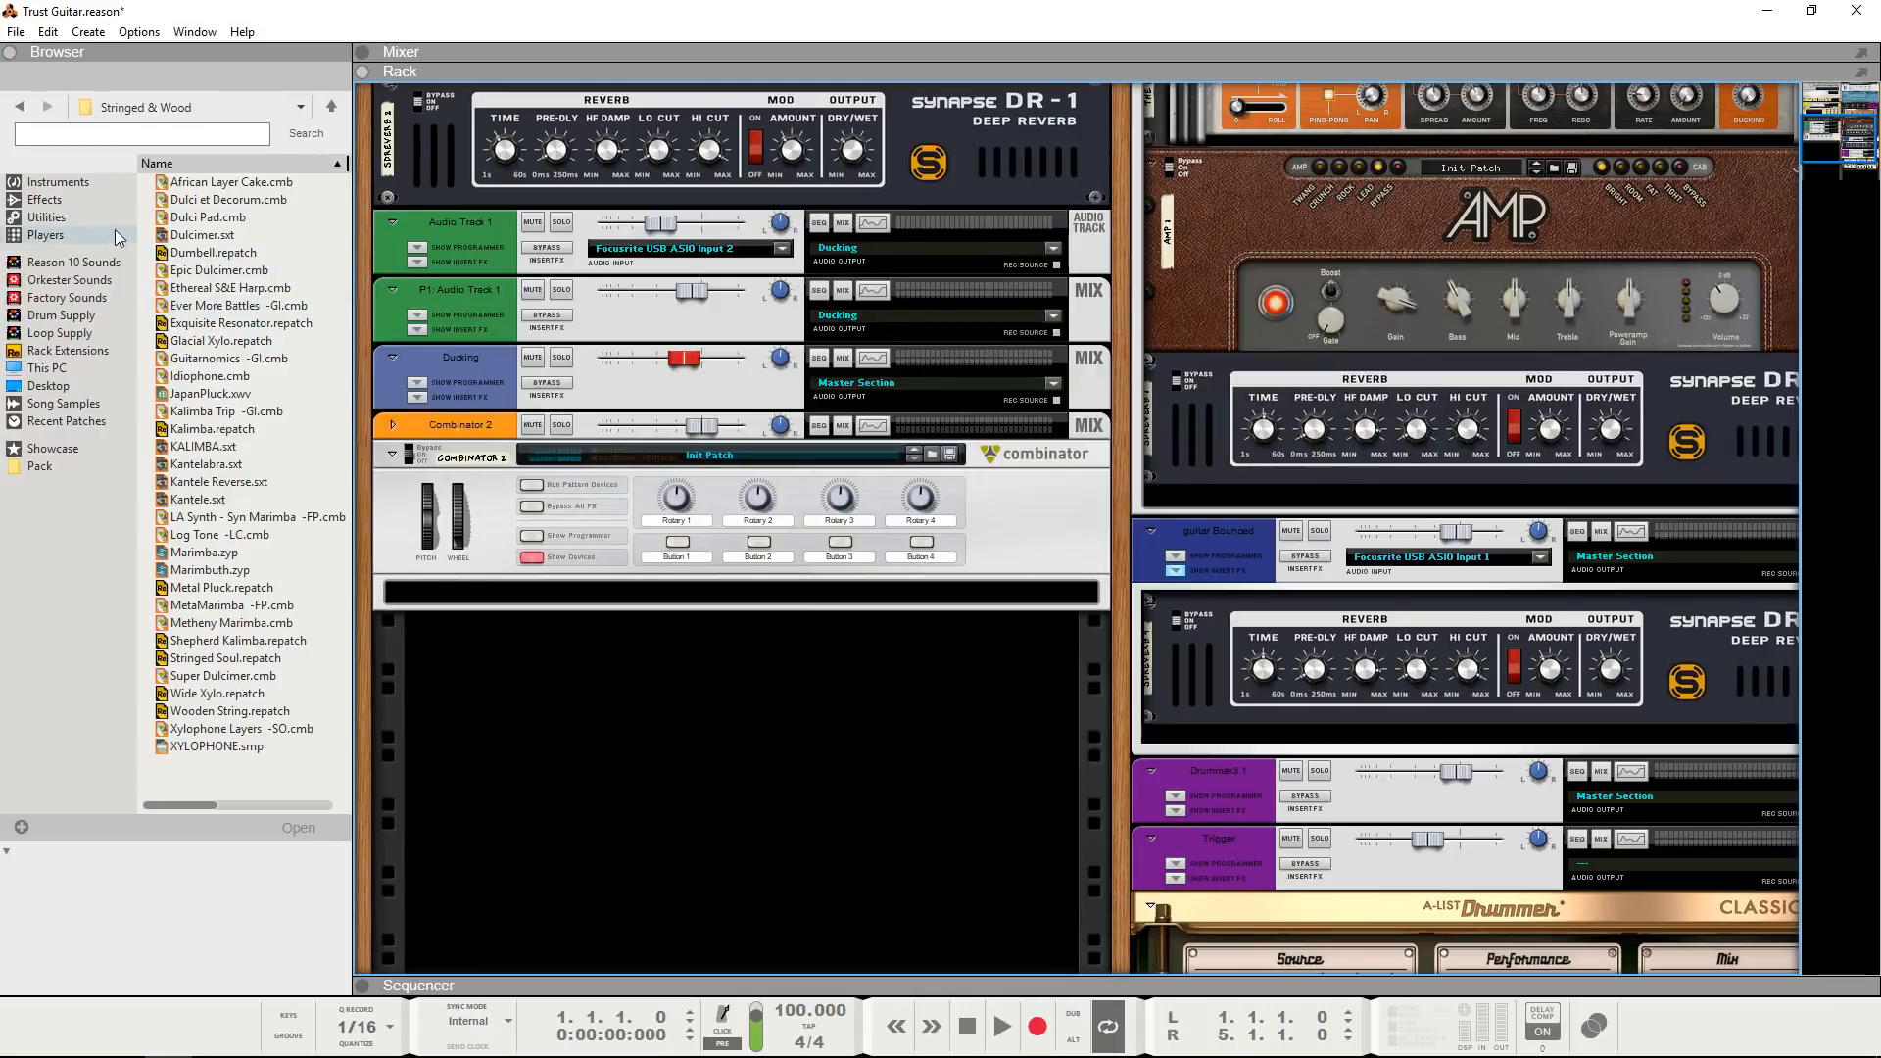
- Add a Trust Cypher Synthesizer inside the new Combinator
scroll(764, 617, "up", 1)
scroll(762, 618, "up", 1)
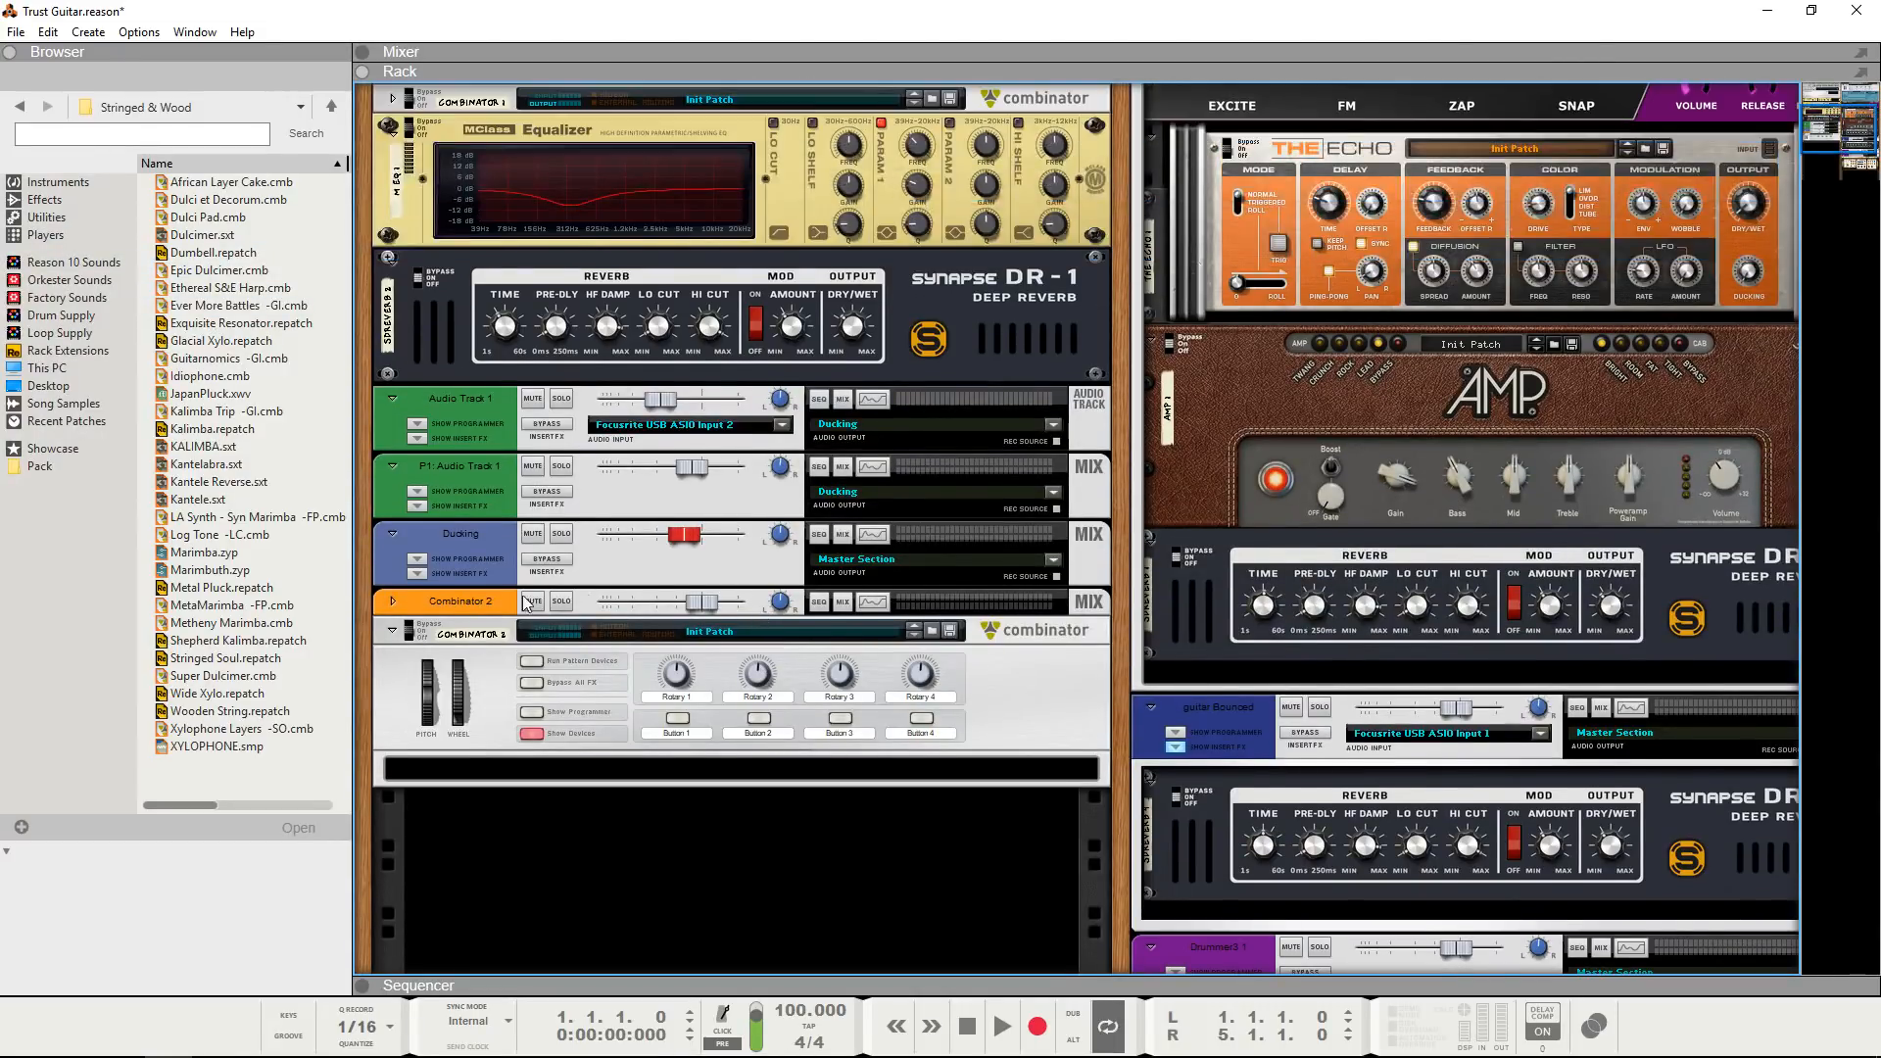
scroll(510, 590, "down", 3)
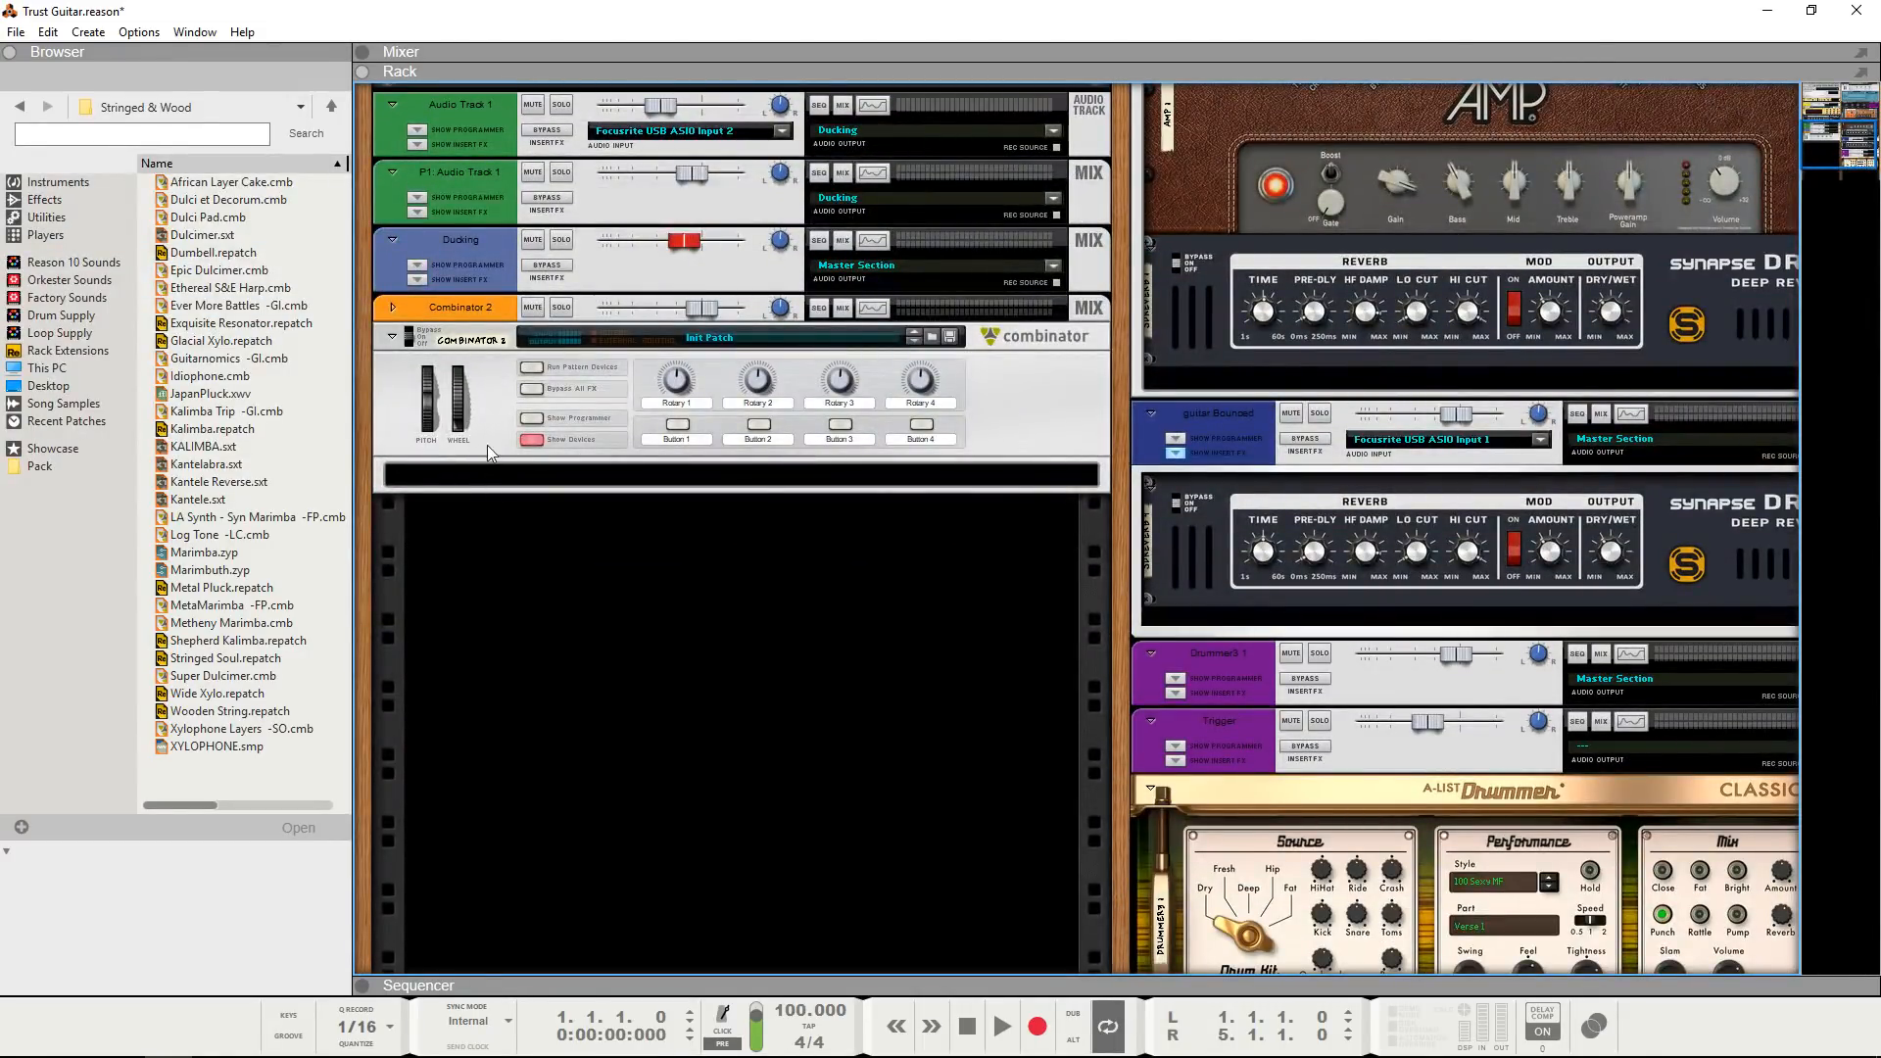
left_click(57, 181)
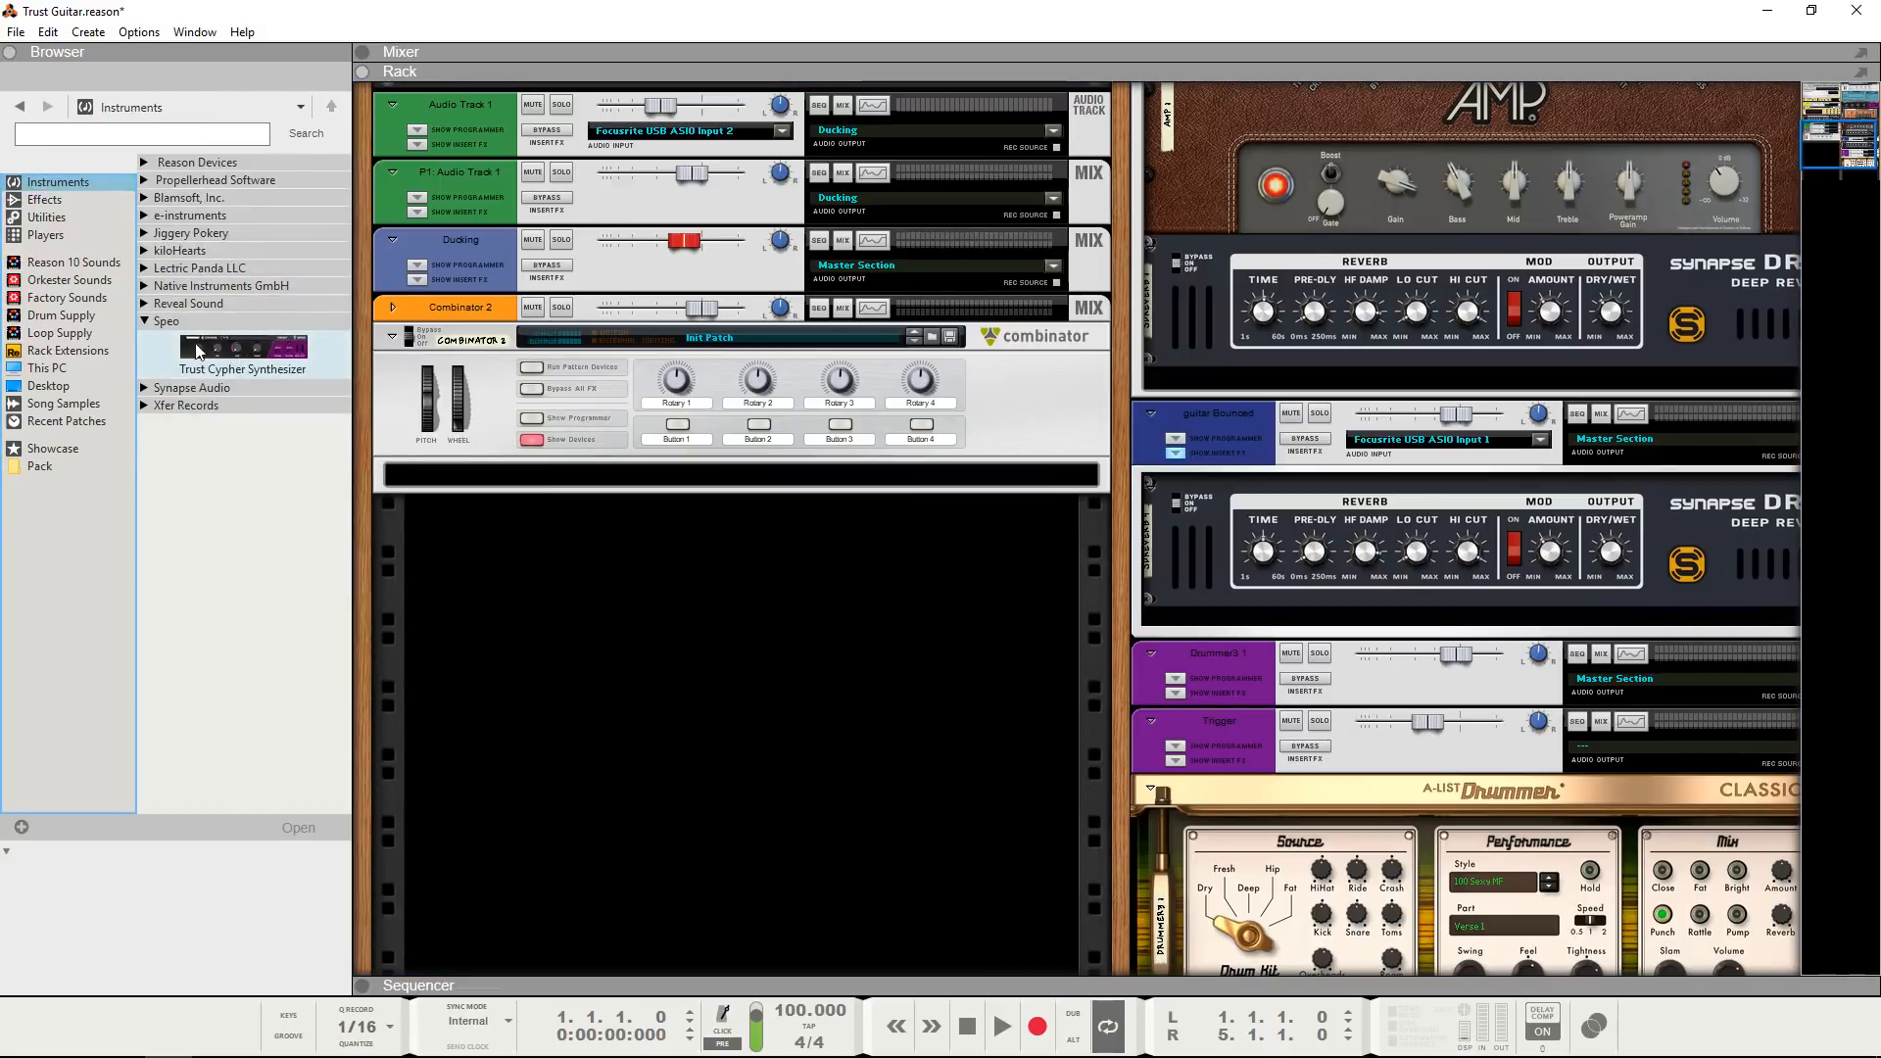
left_click_drag(182, 355, 613, 527)
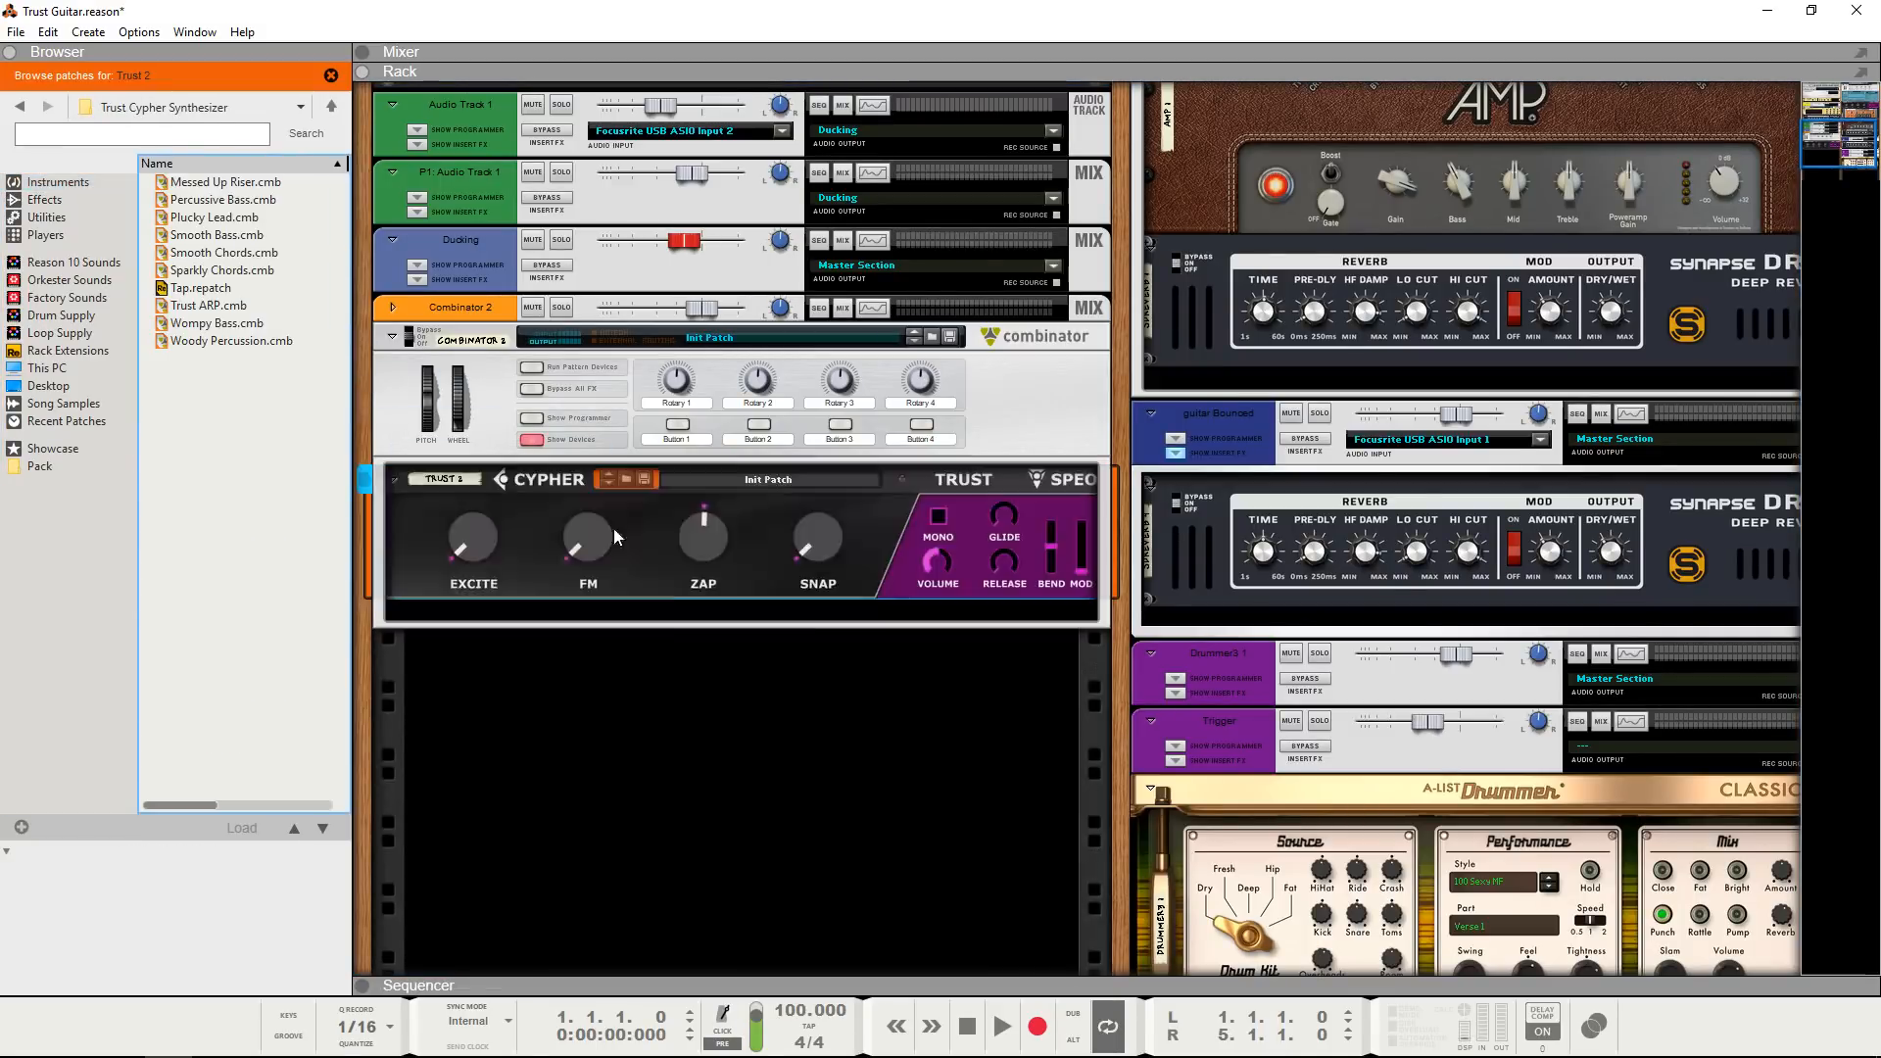
left_click(787, 715)
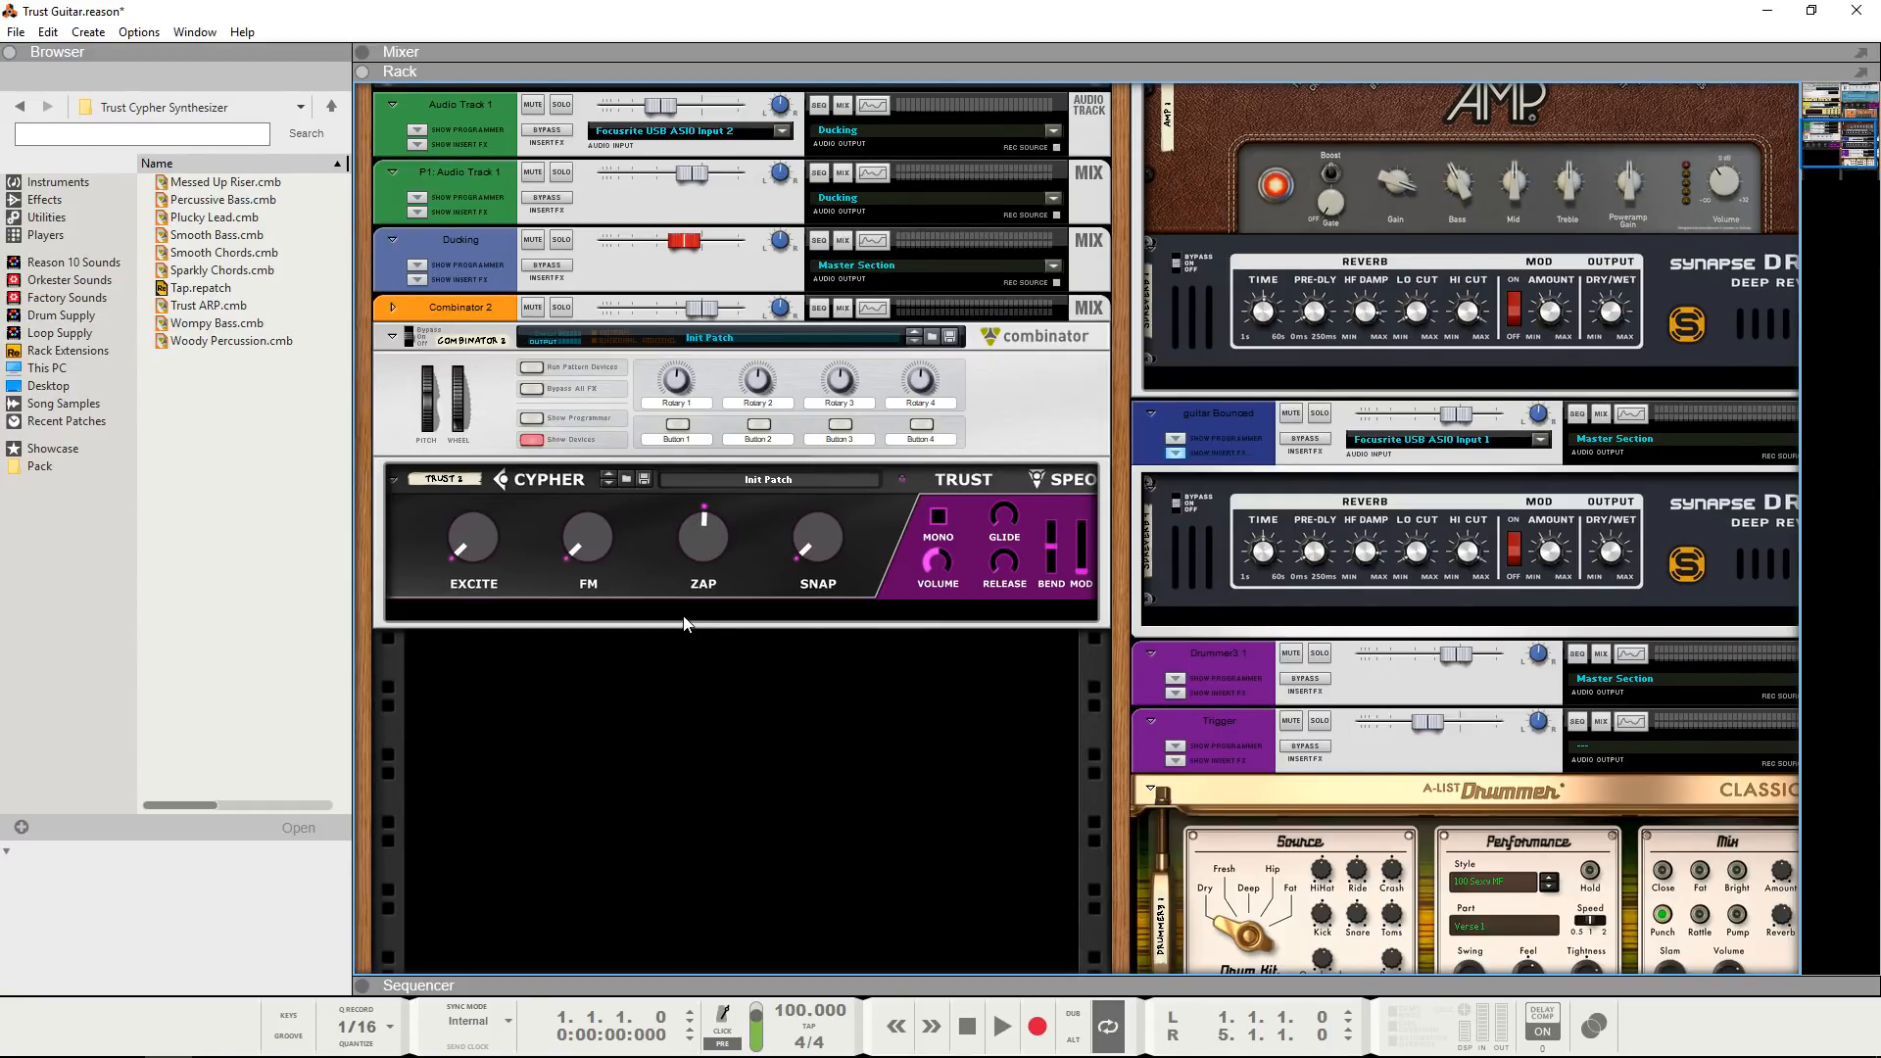
scroll(685, 624, "up", 2)
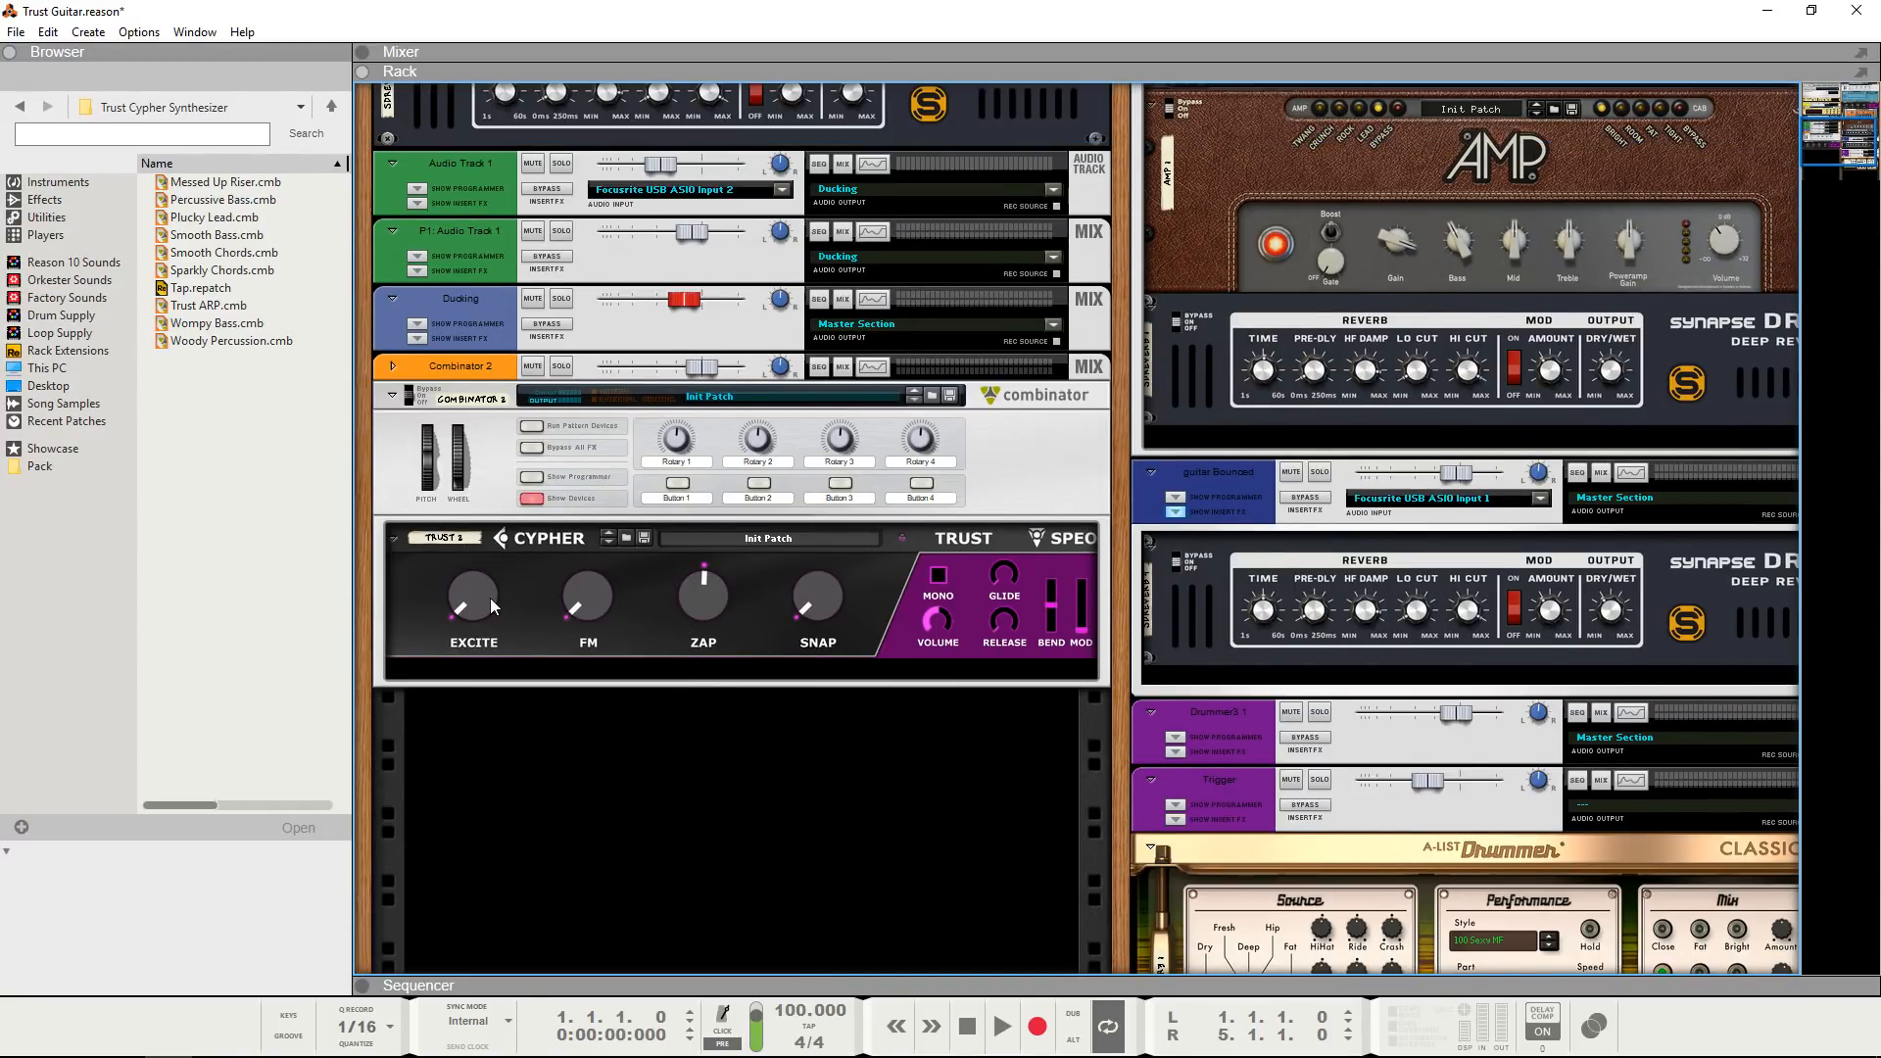
- Raise the new Cypher's Excite and FM knobs to about a quarter and its Snap knob to about three quarters
left_click_drag(491, 599, 590, 580)
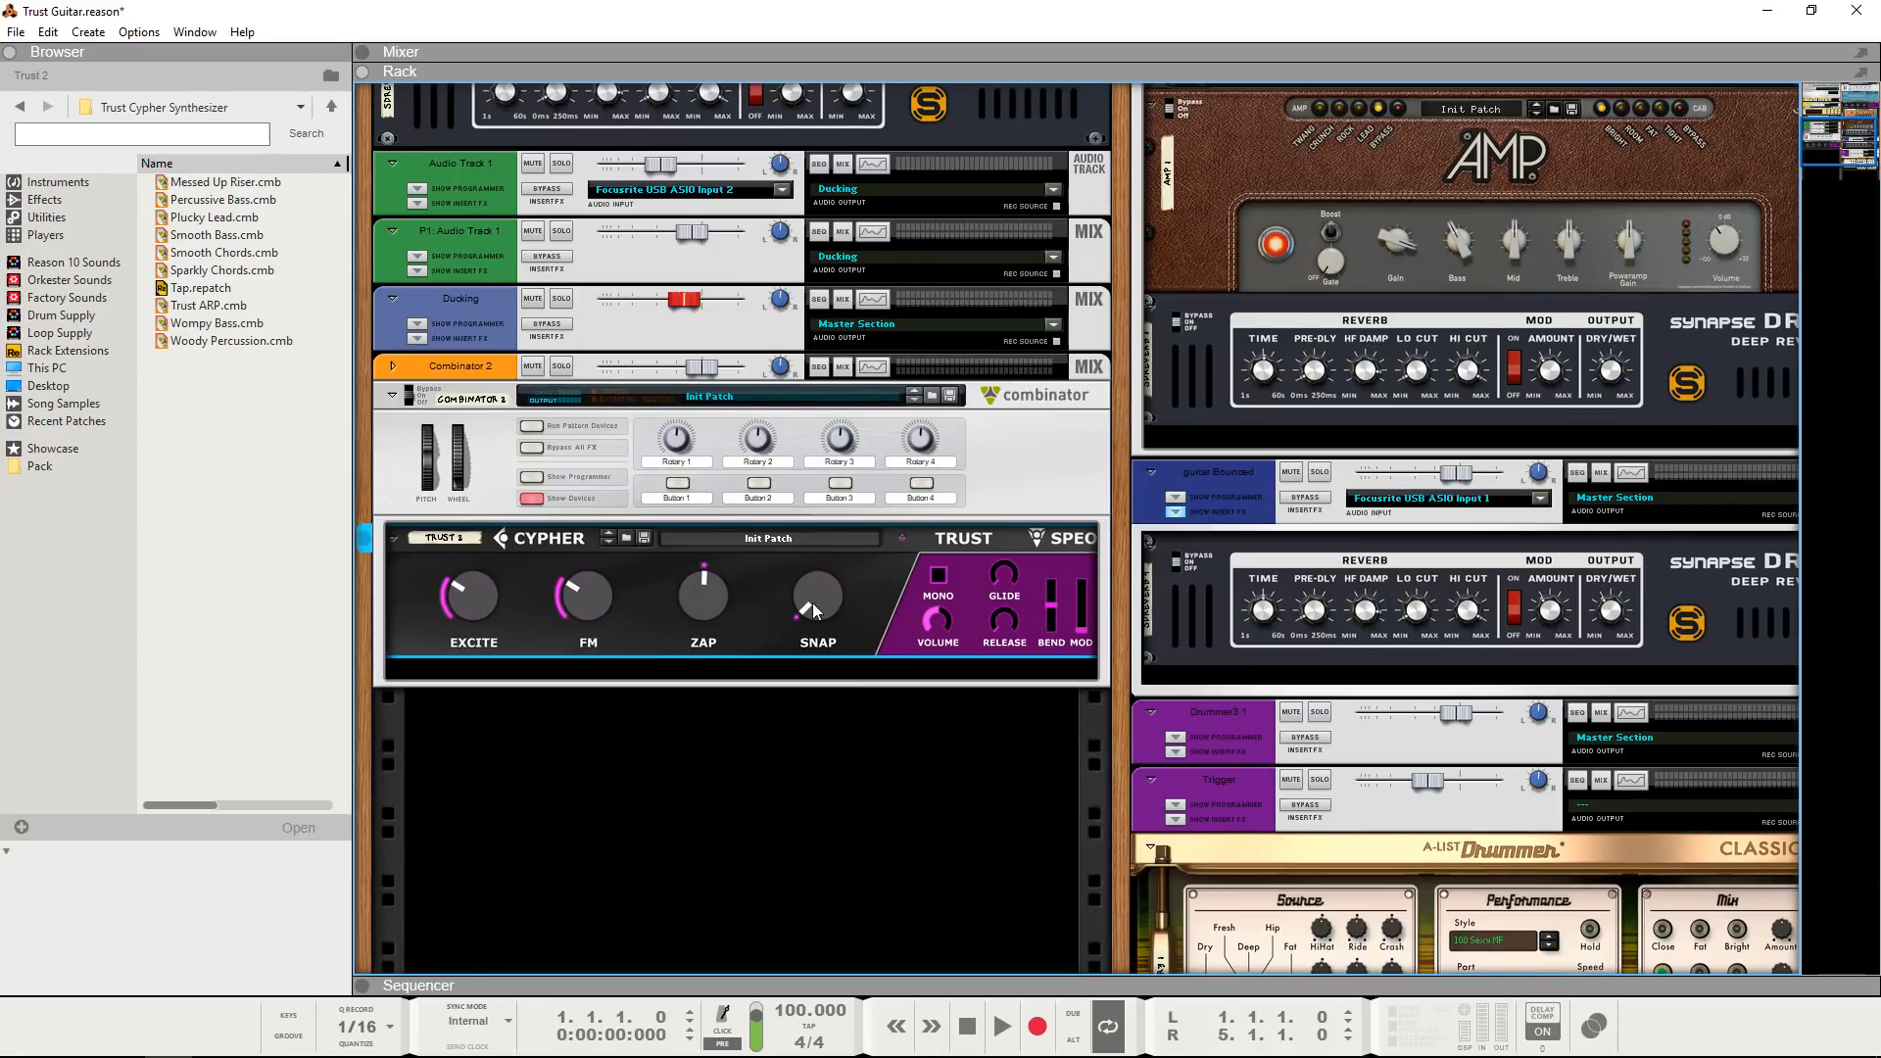
left_click_drag(826, 597, 827, 558)
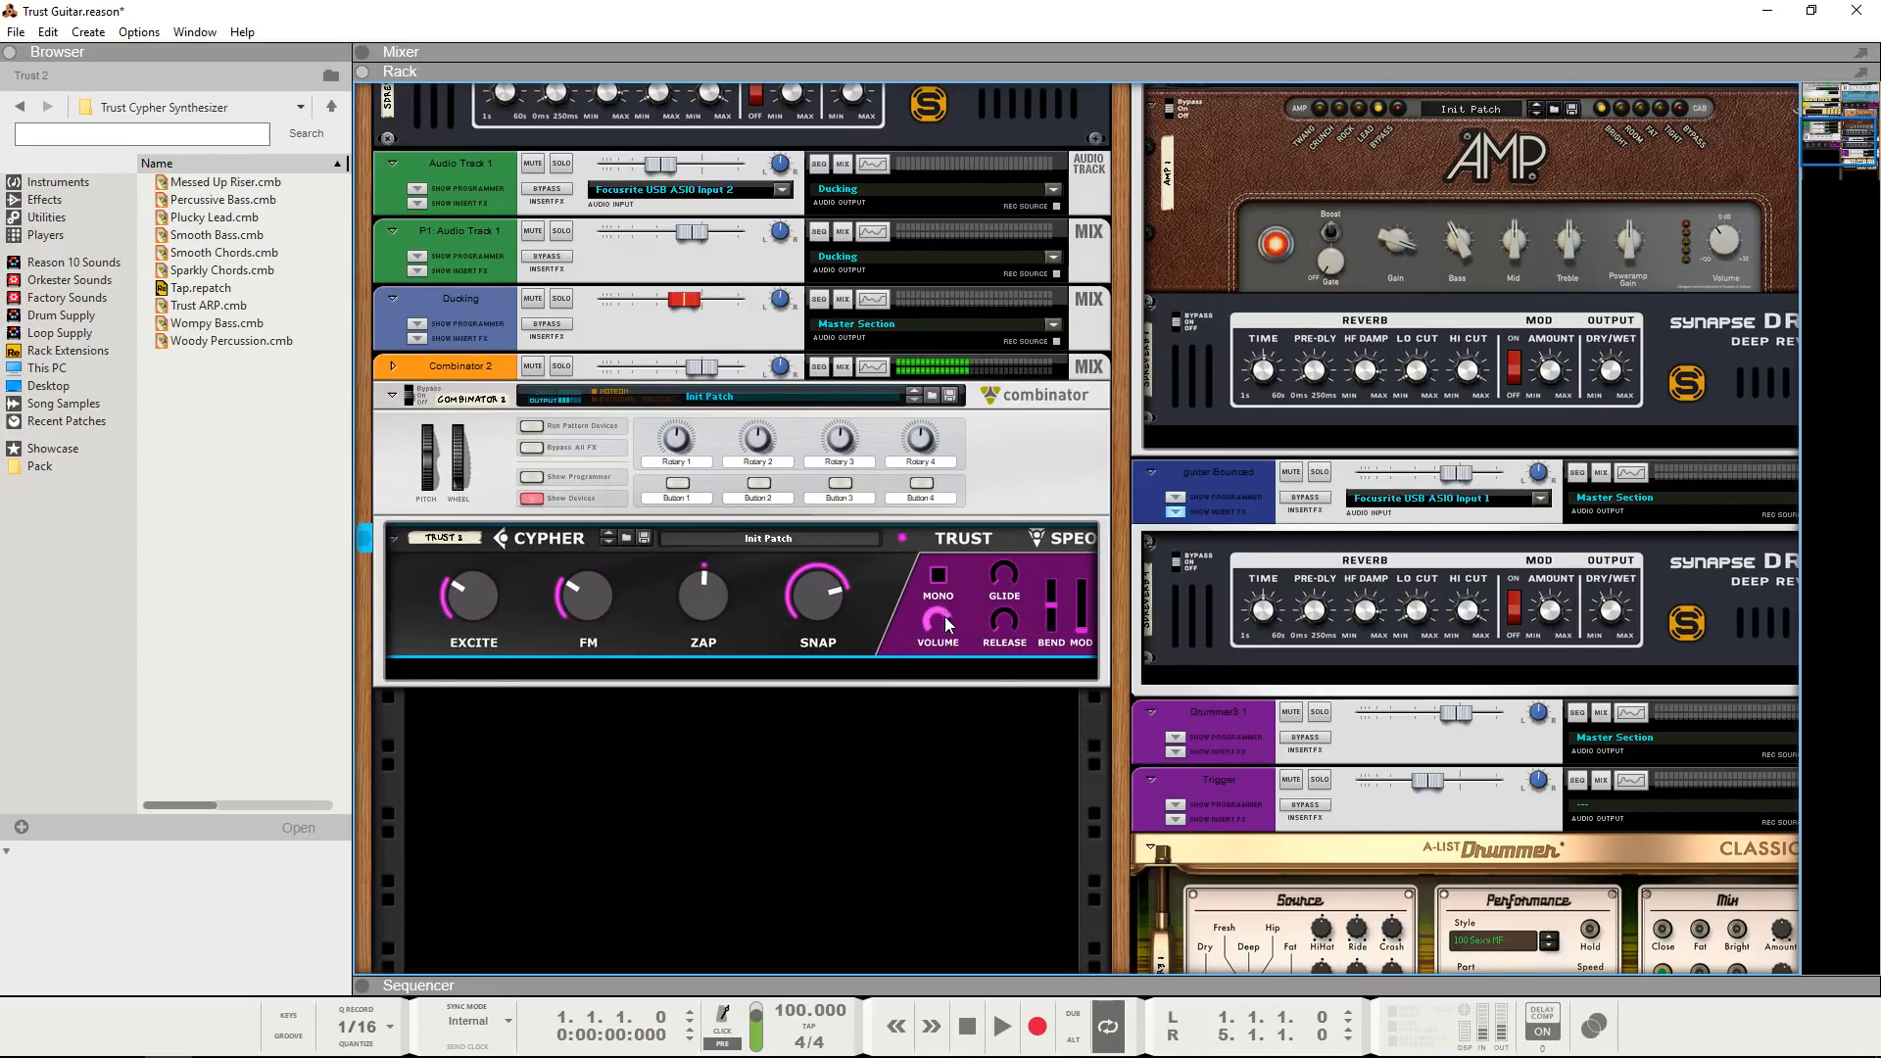
scroll(646, 826, "up", 3)
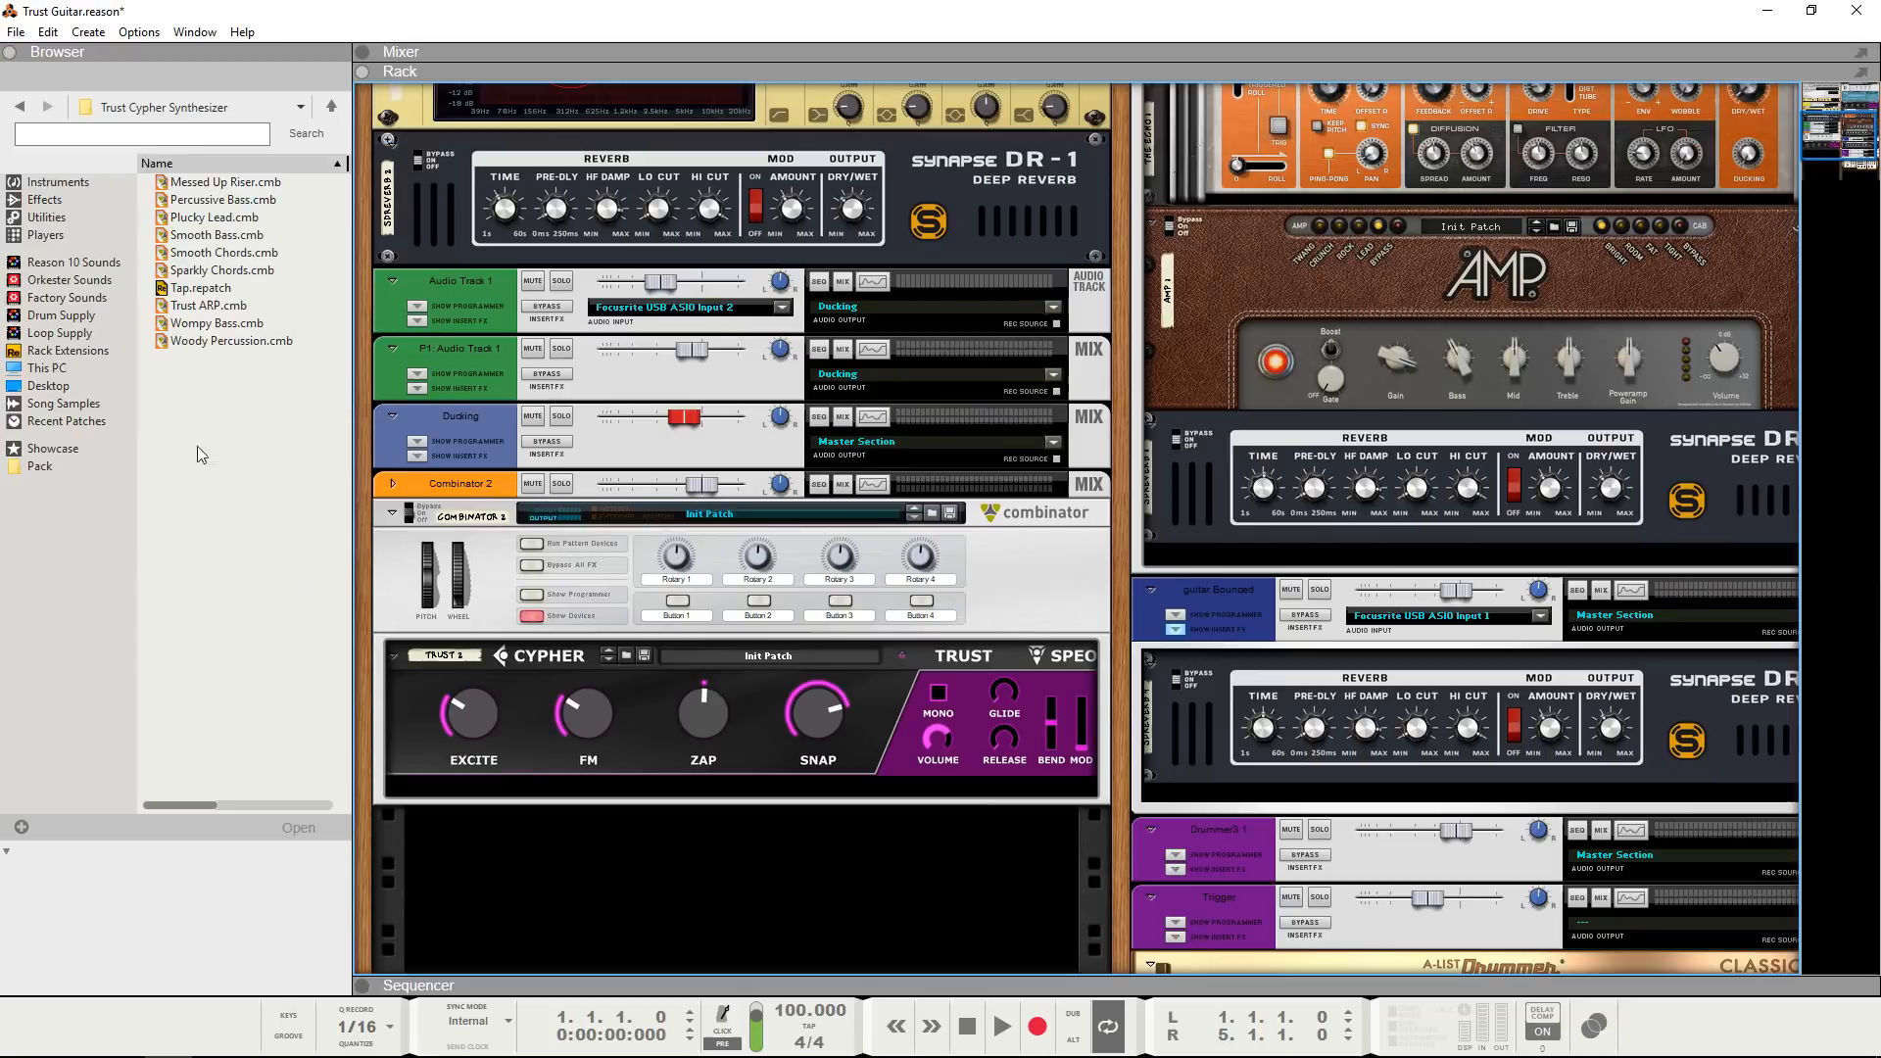
- Add The Echo effect below the Cypher synthesizer inside the new Combinator
left_click(45, 198)
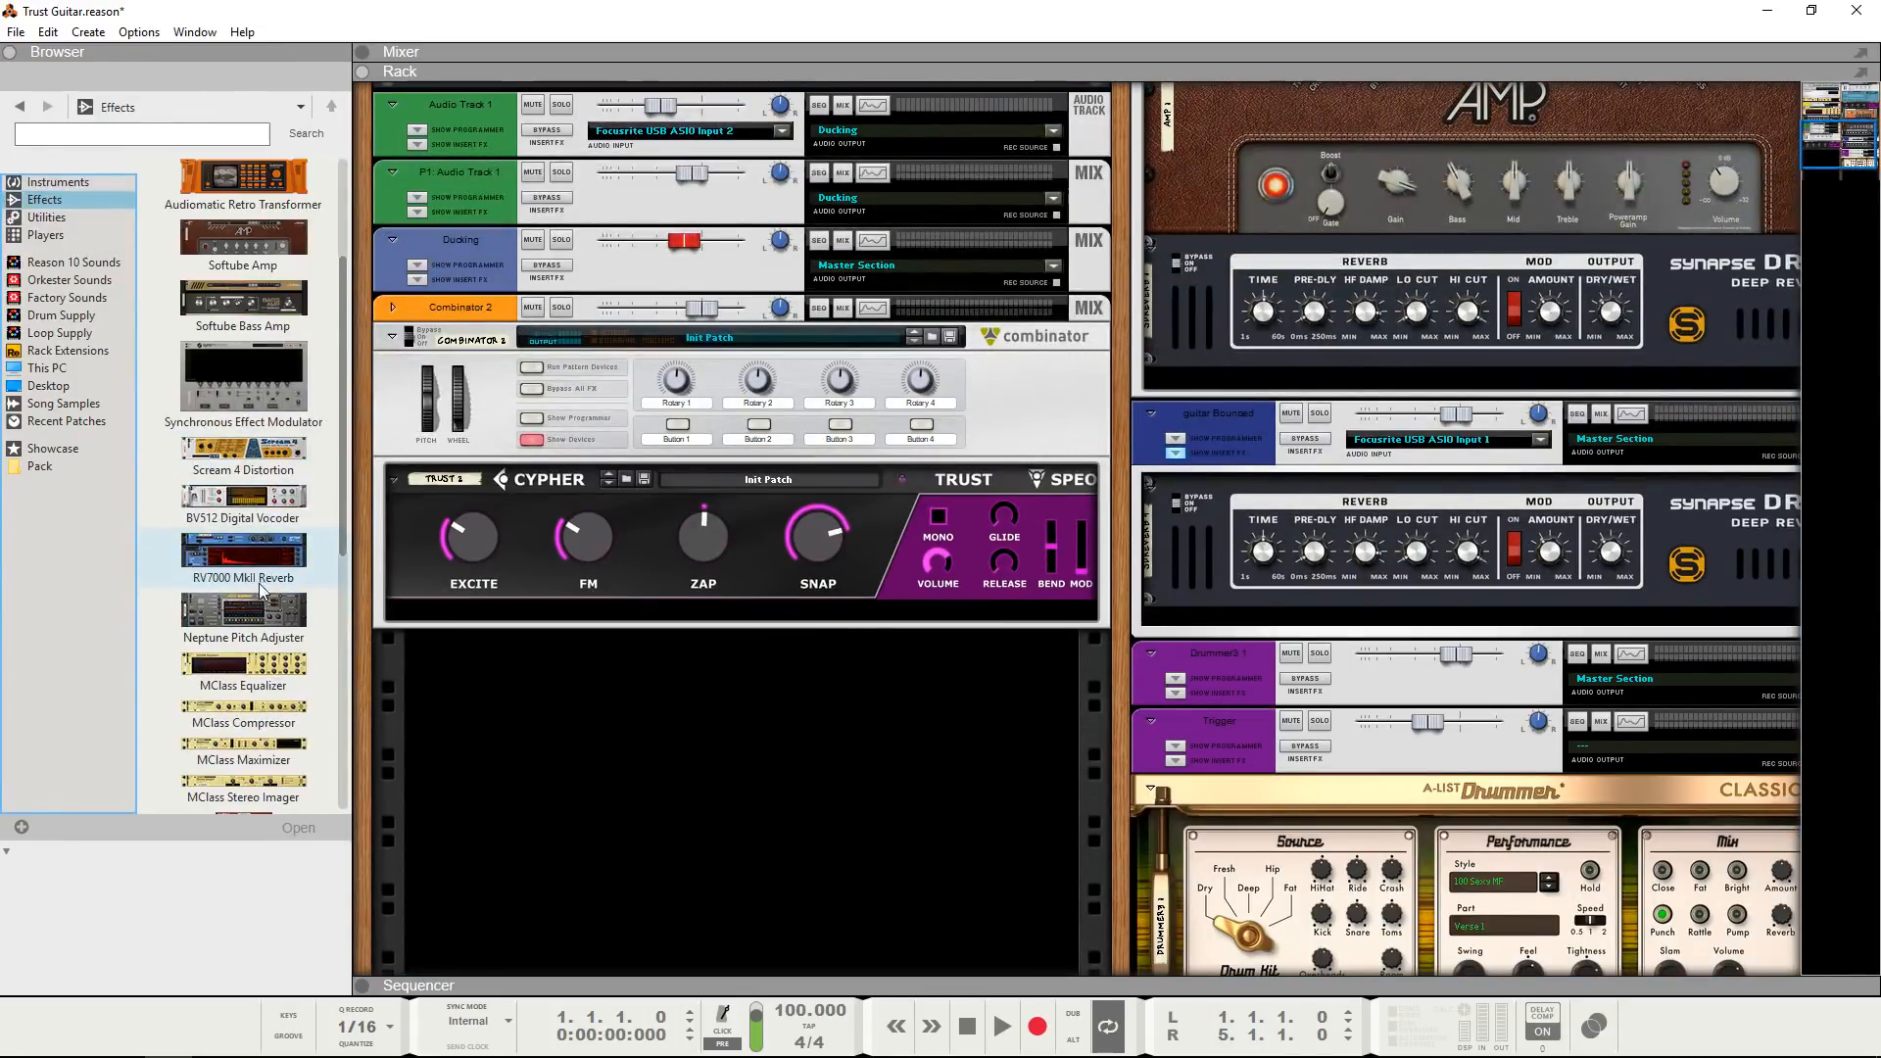
scroll(261, 587, "up", 4)
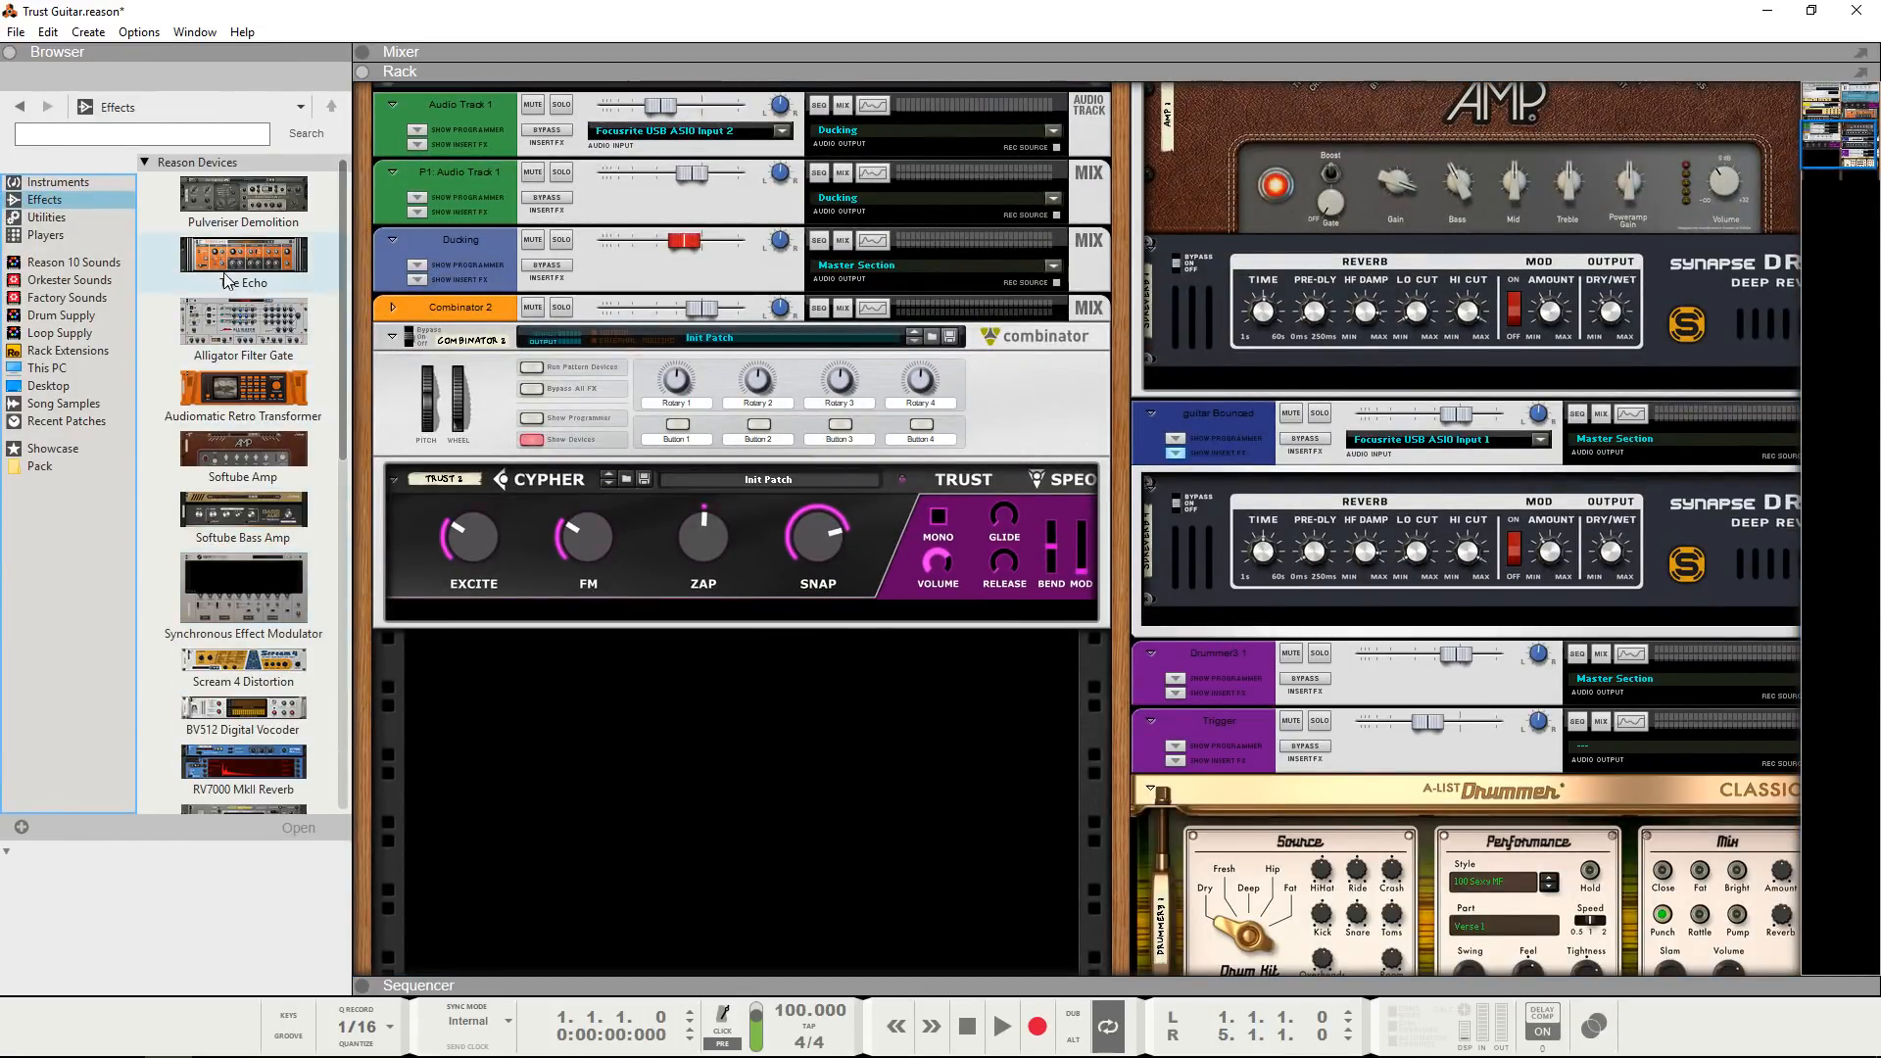
left_click_drag(227, 282, 711, 632)
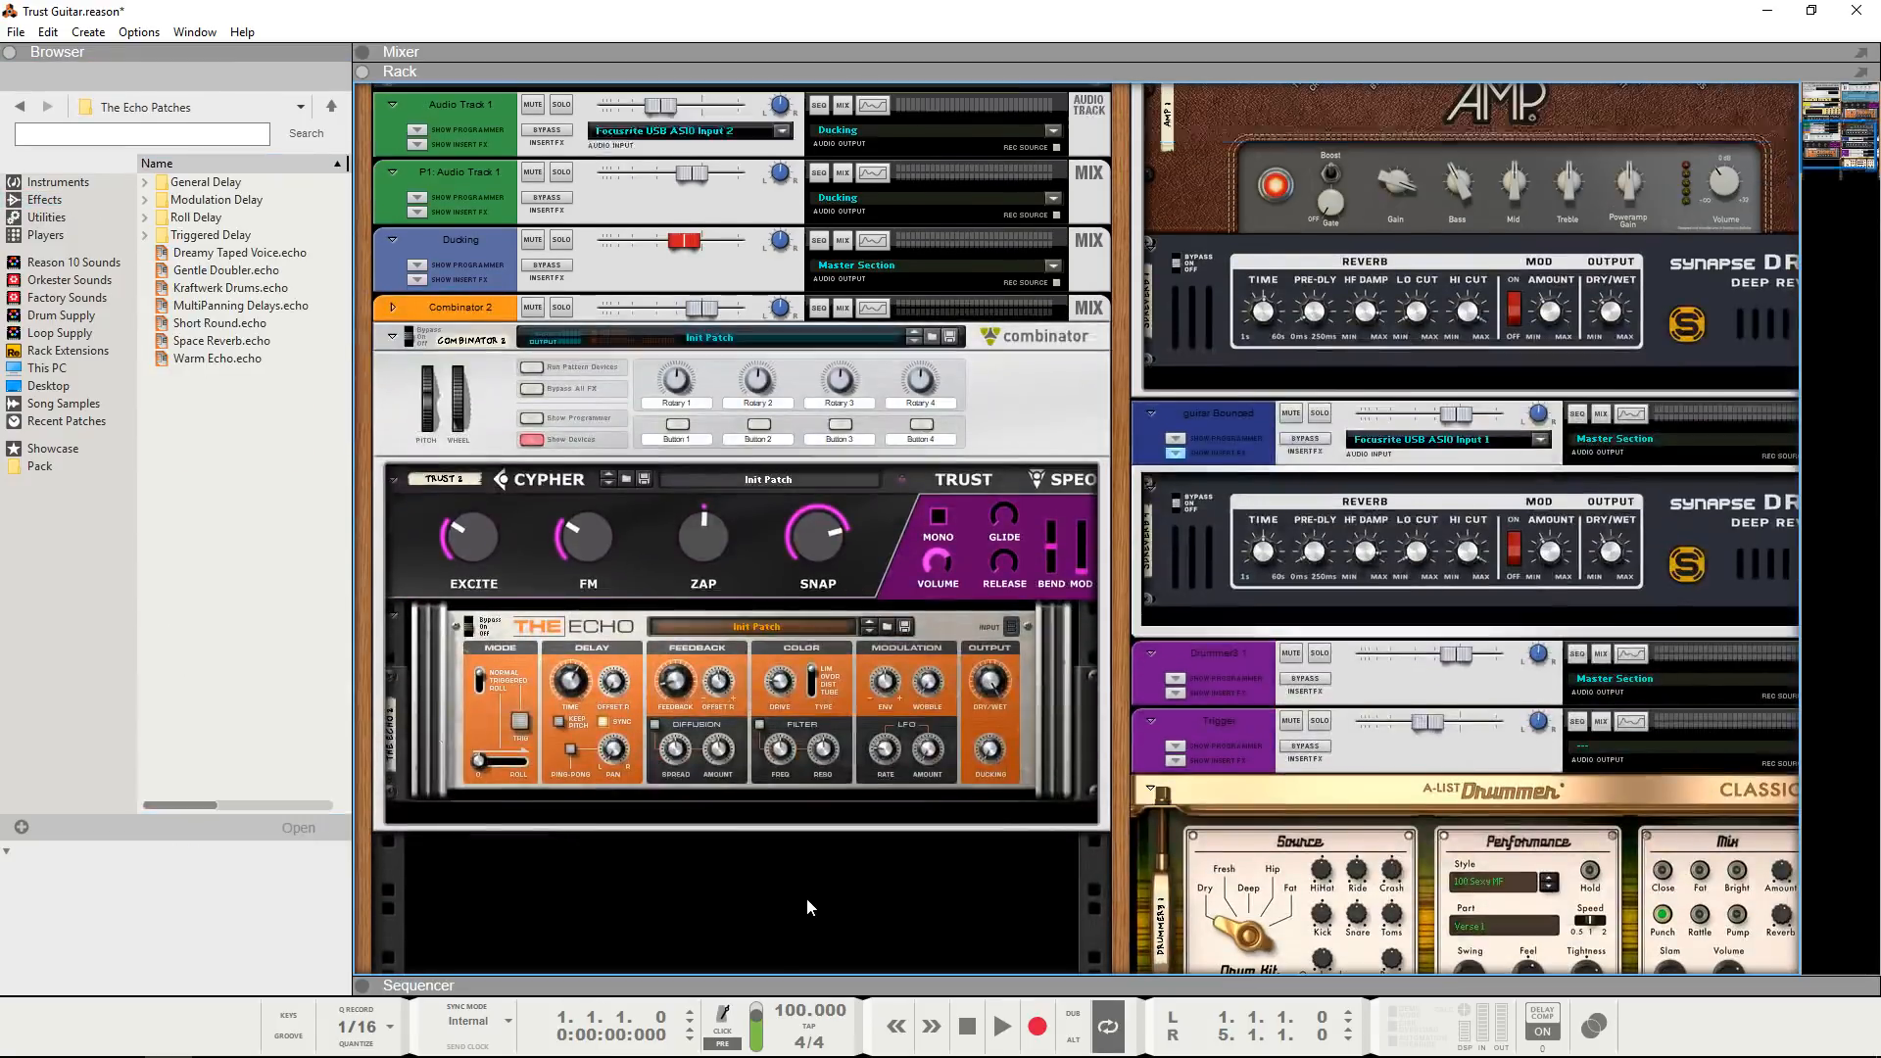
scroll(807, 898, "down", 1)
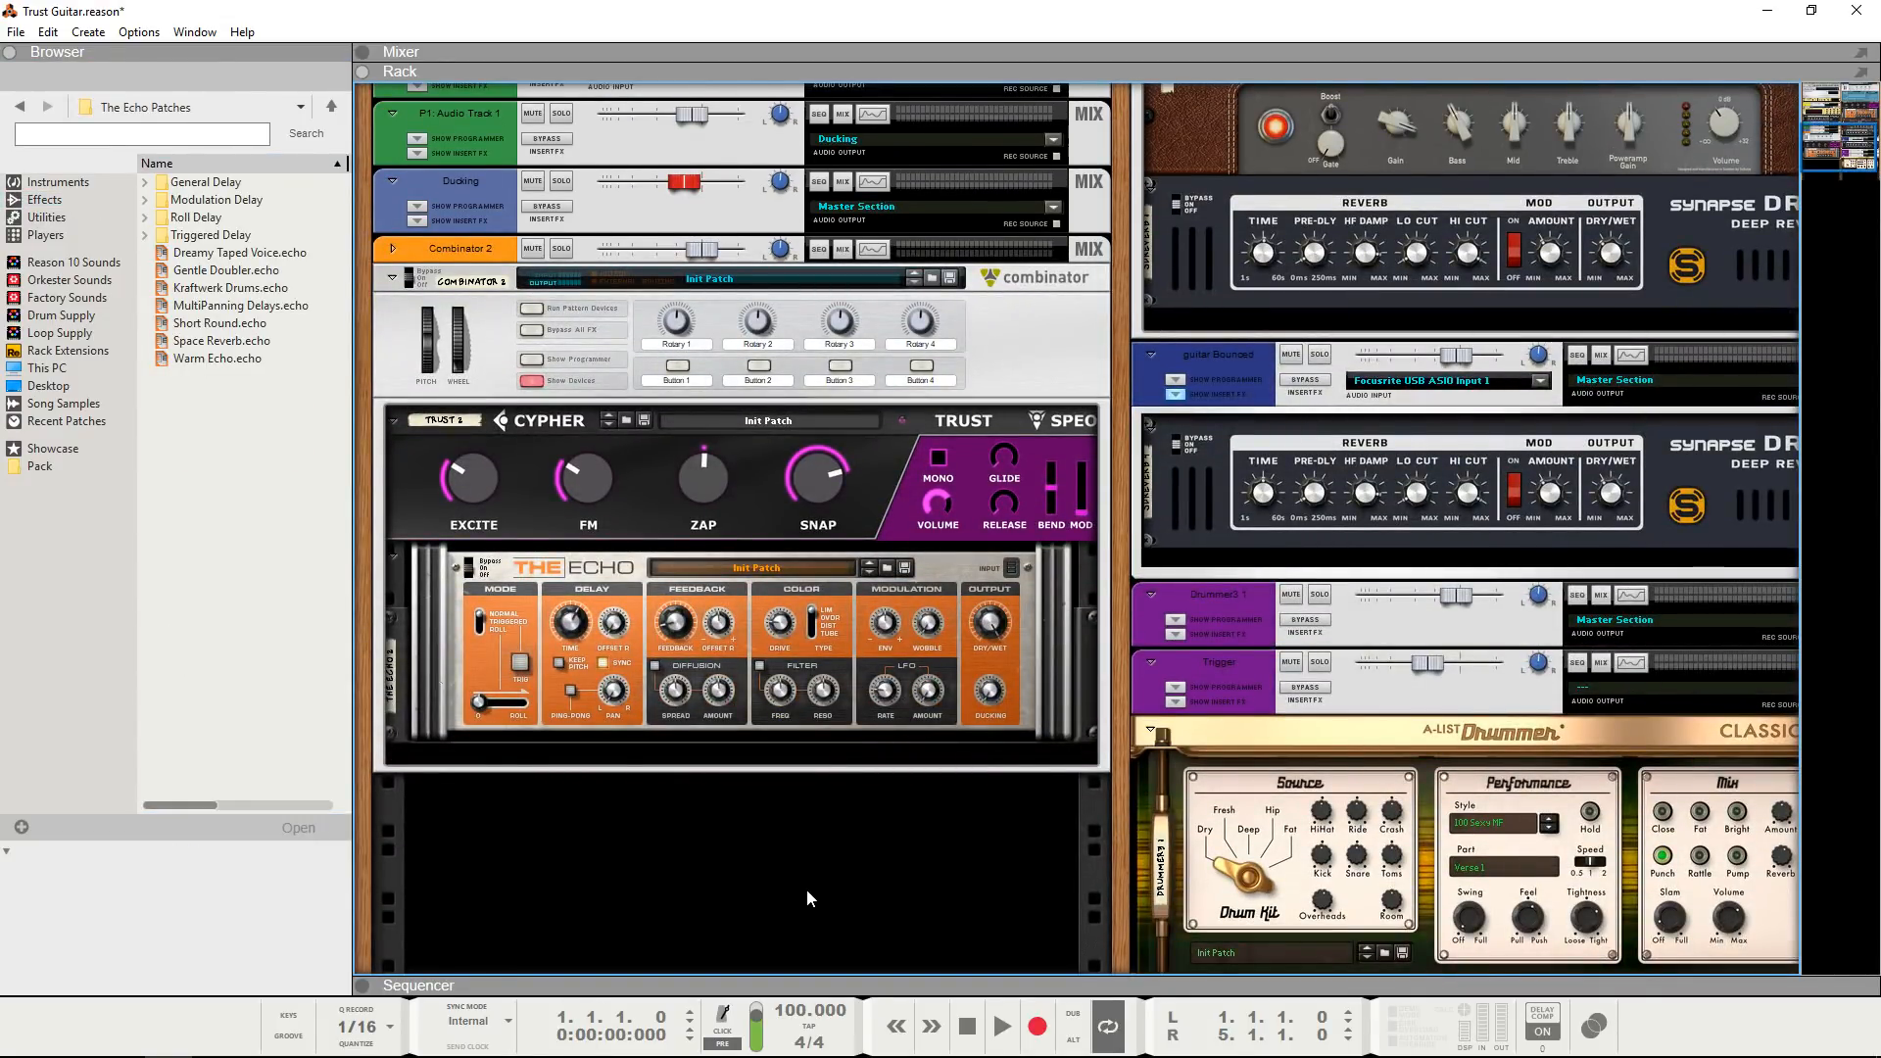
scroll(815, 886, "up", 1)
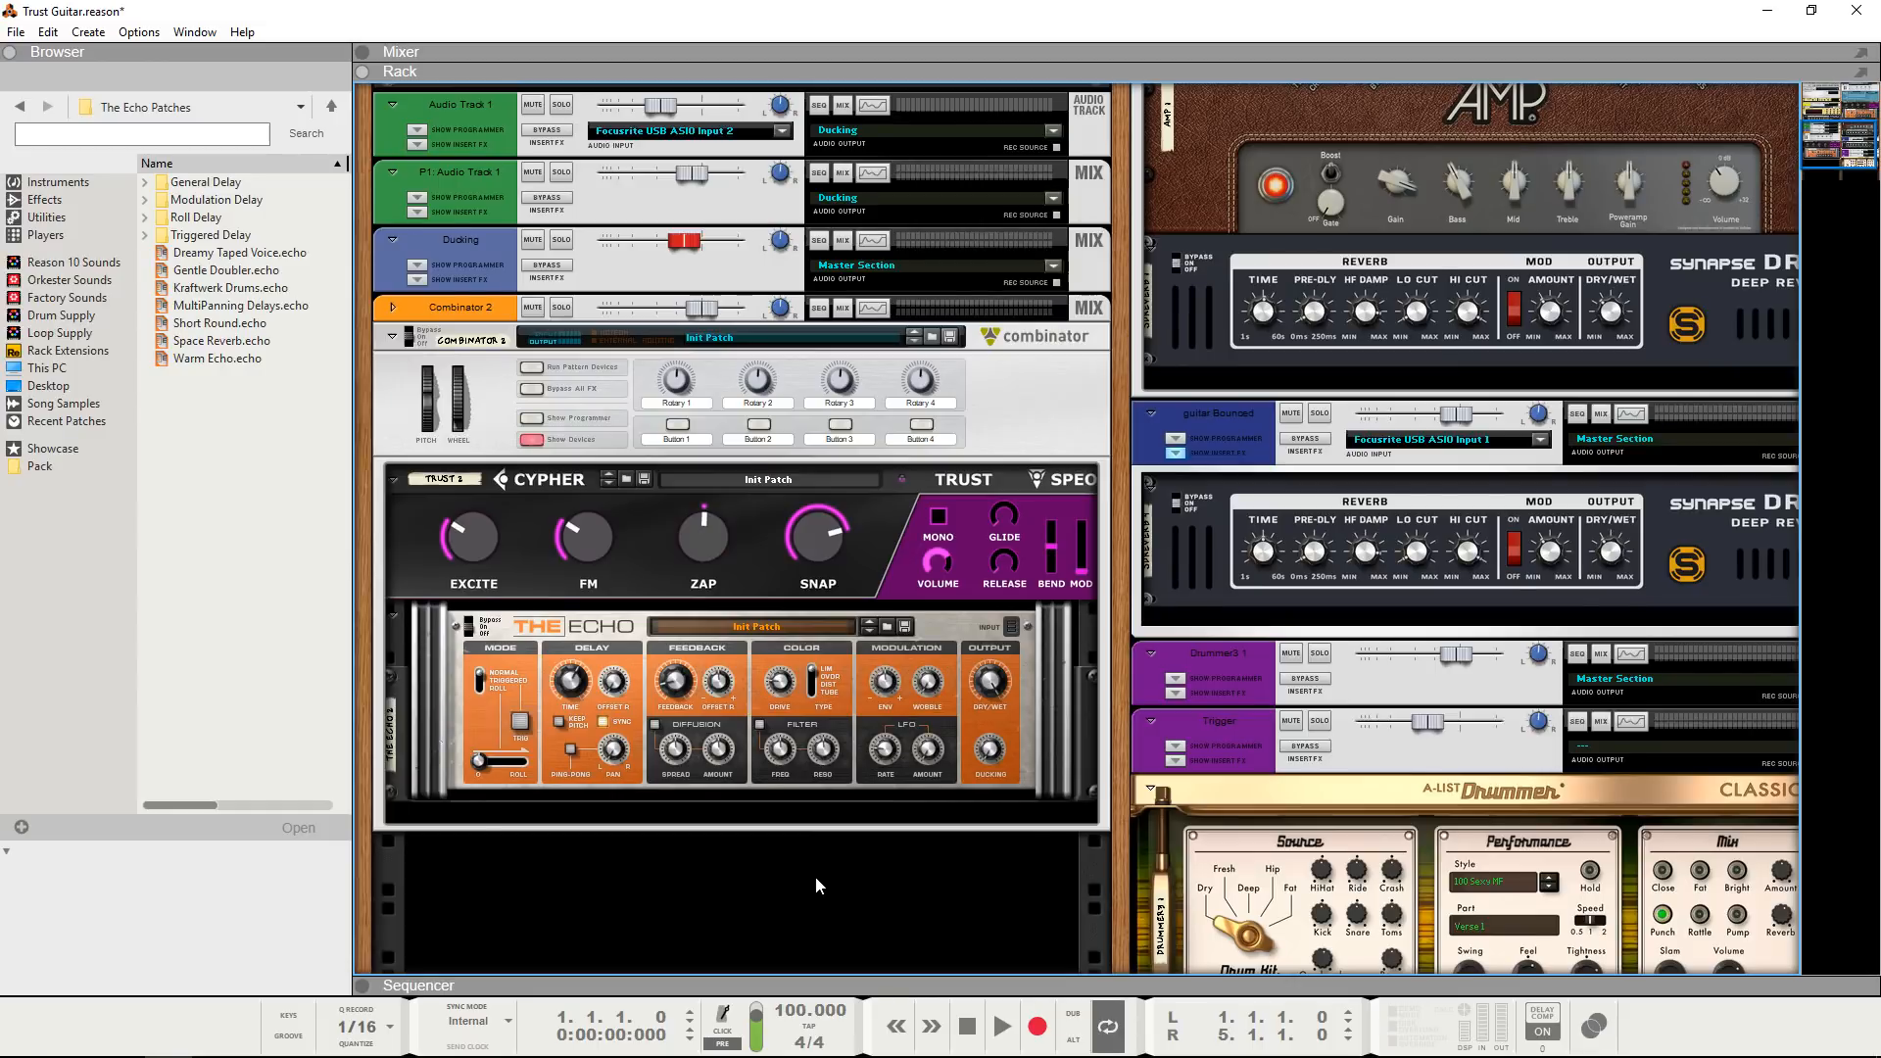
scroll(814, 857, "down", 2)
scroll(814, 863, "up", 1)
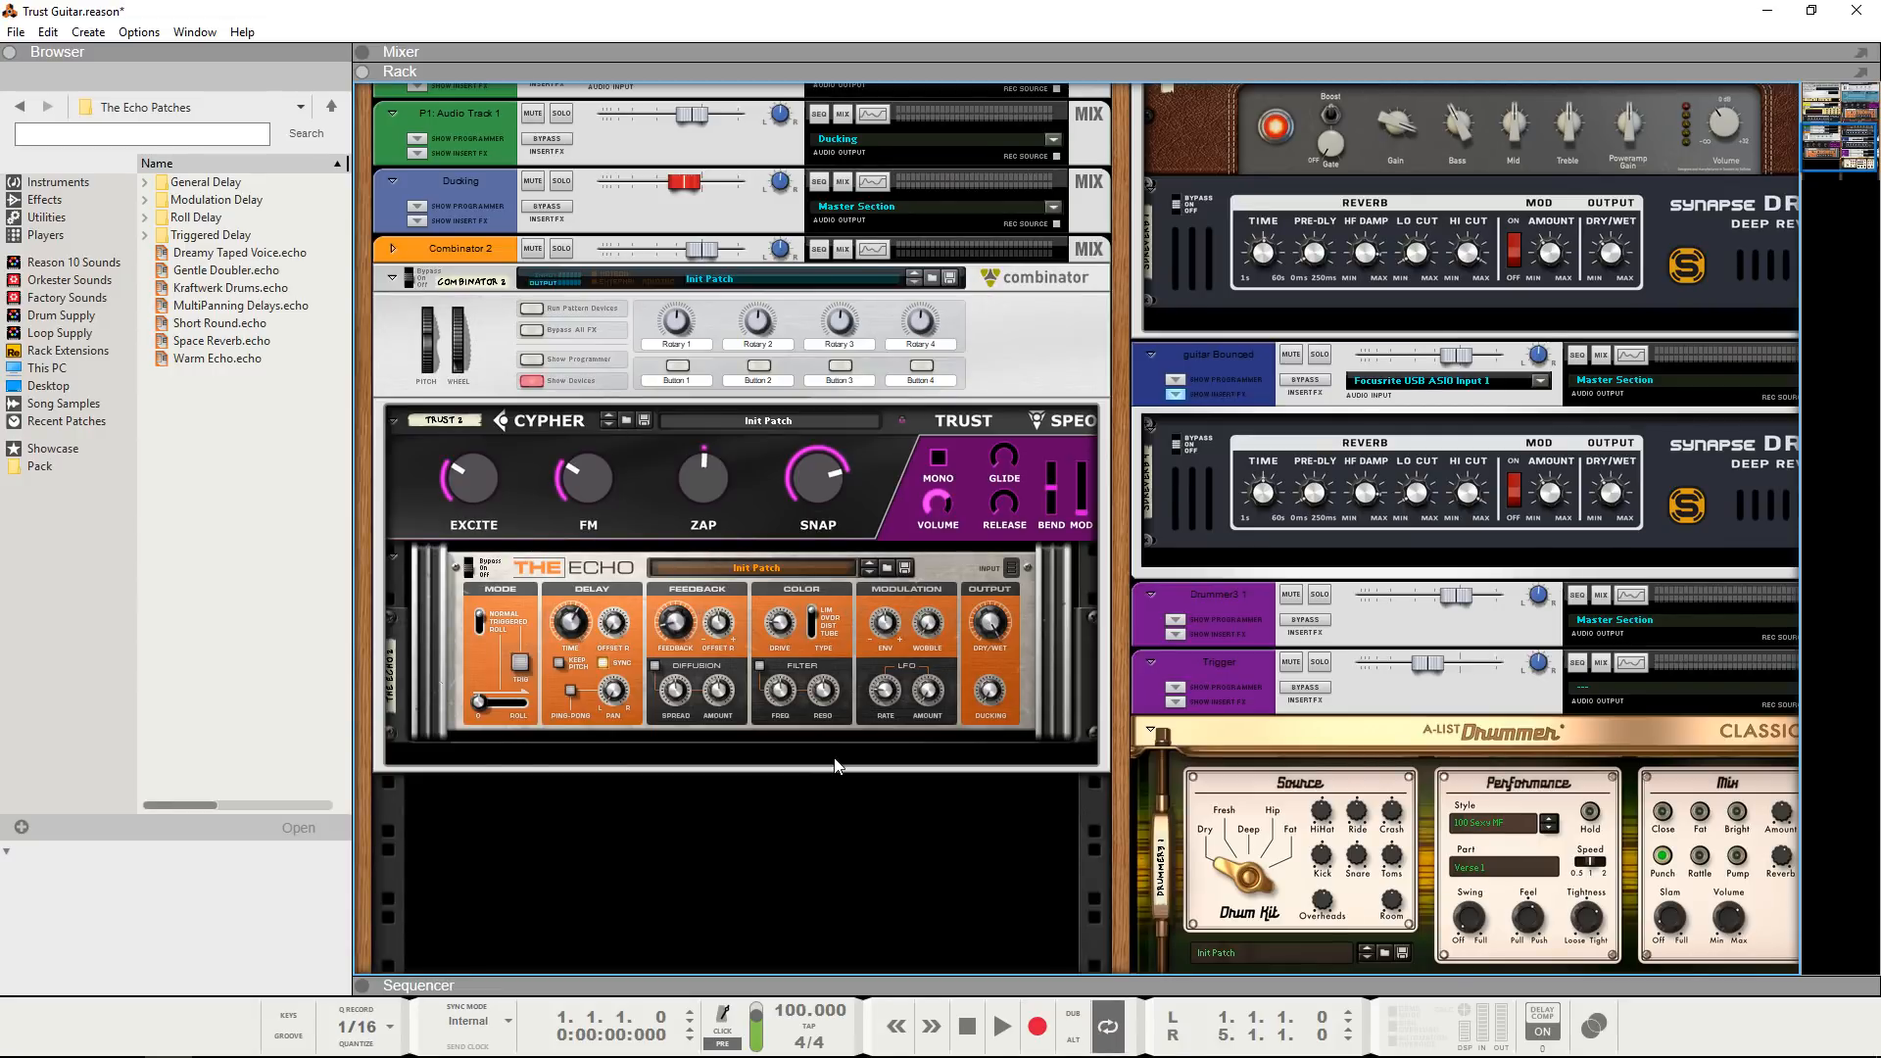
- Adjust the dry/wet balance of the new Echo's output
left_click(988, 629)
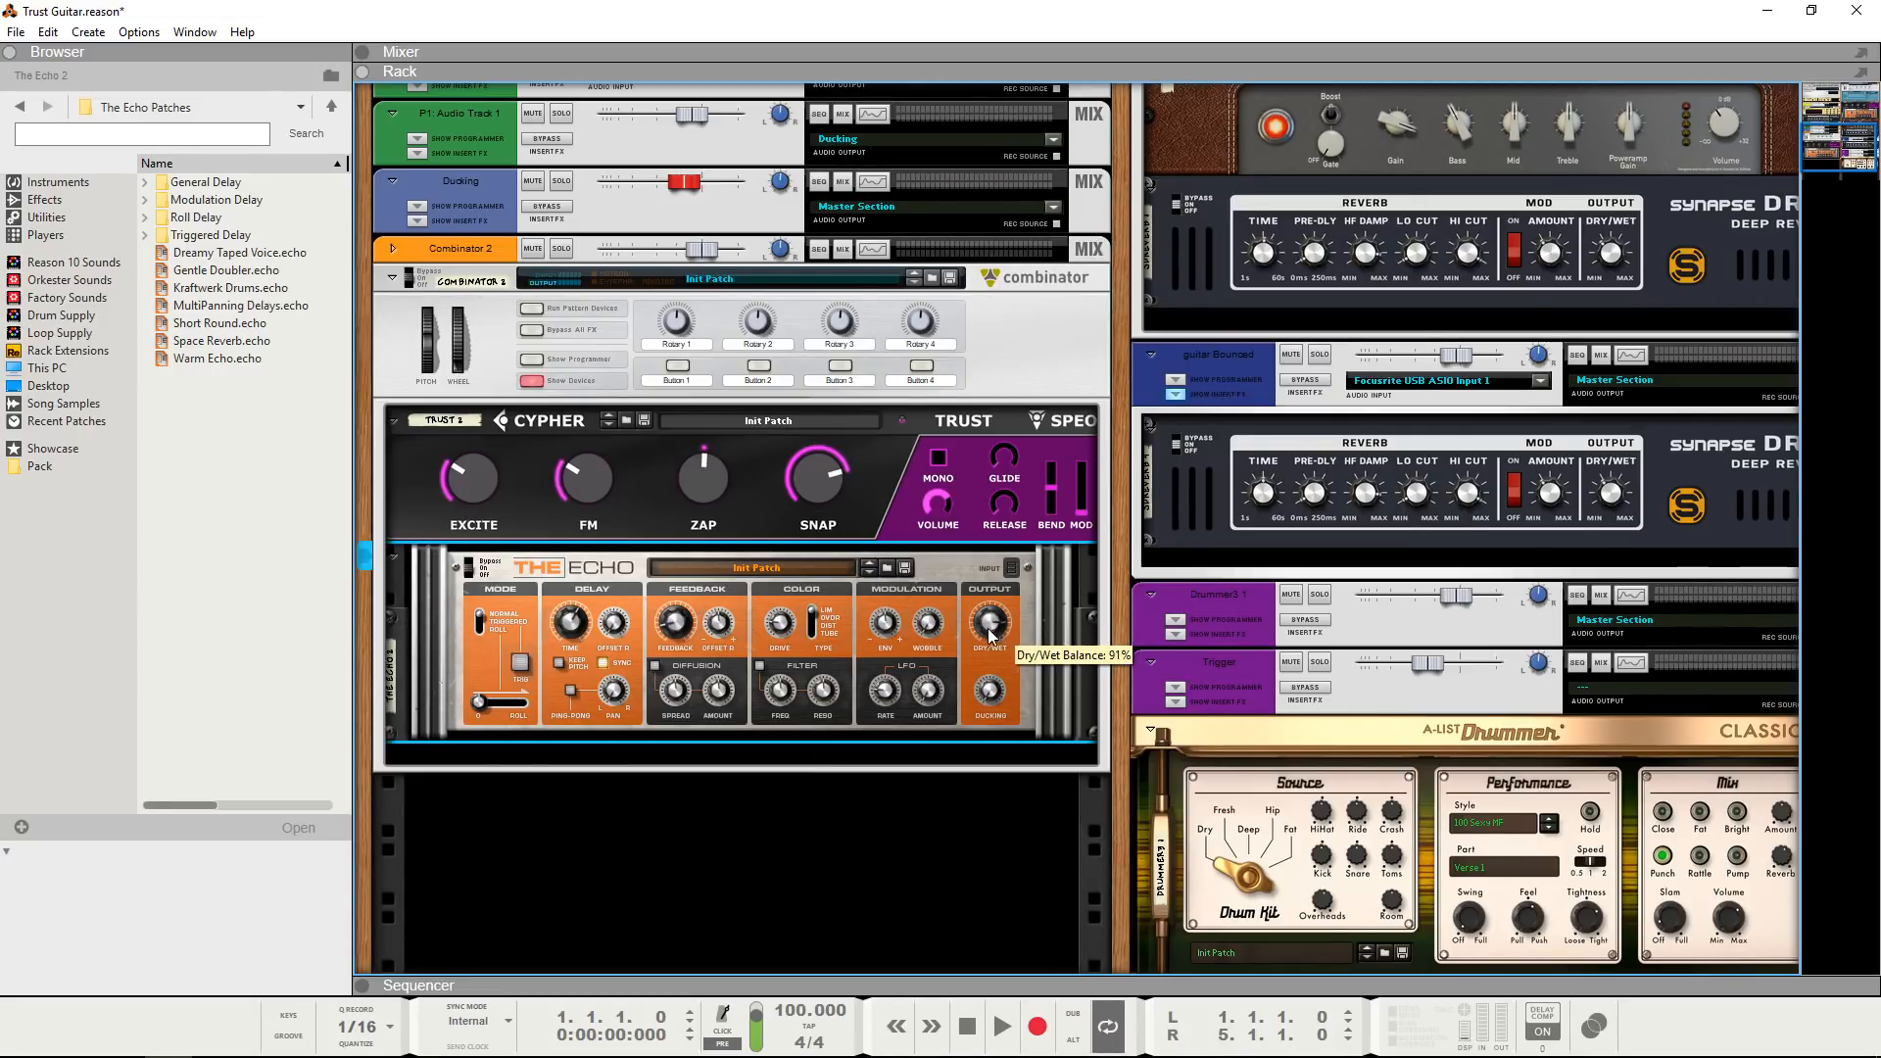
left_click_drag(989, 634, 990, 683)
left_click_drag(986, 621, 985, 626)
left_click(964, 757)
left_click(953, 803)
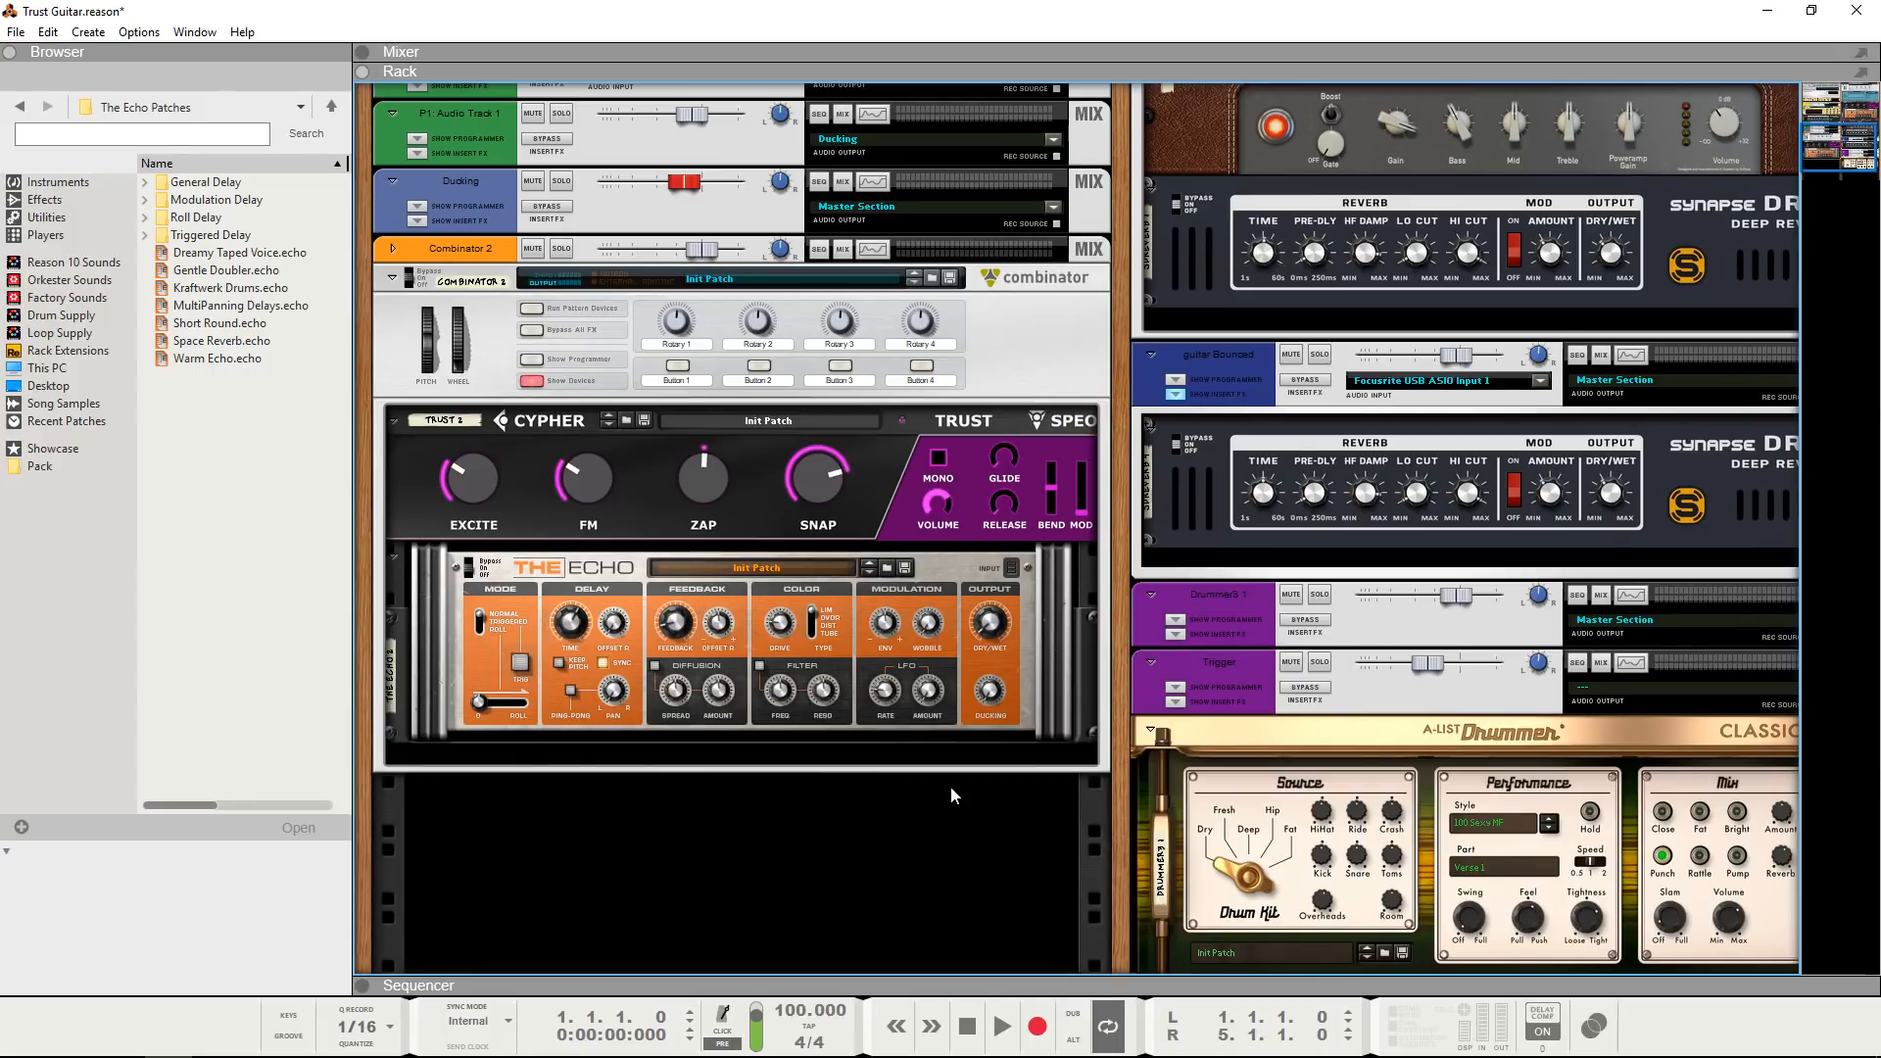
- Enable ping-pong in the delay section of the new Echo
scroll(996, 708, "up", 3)
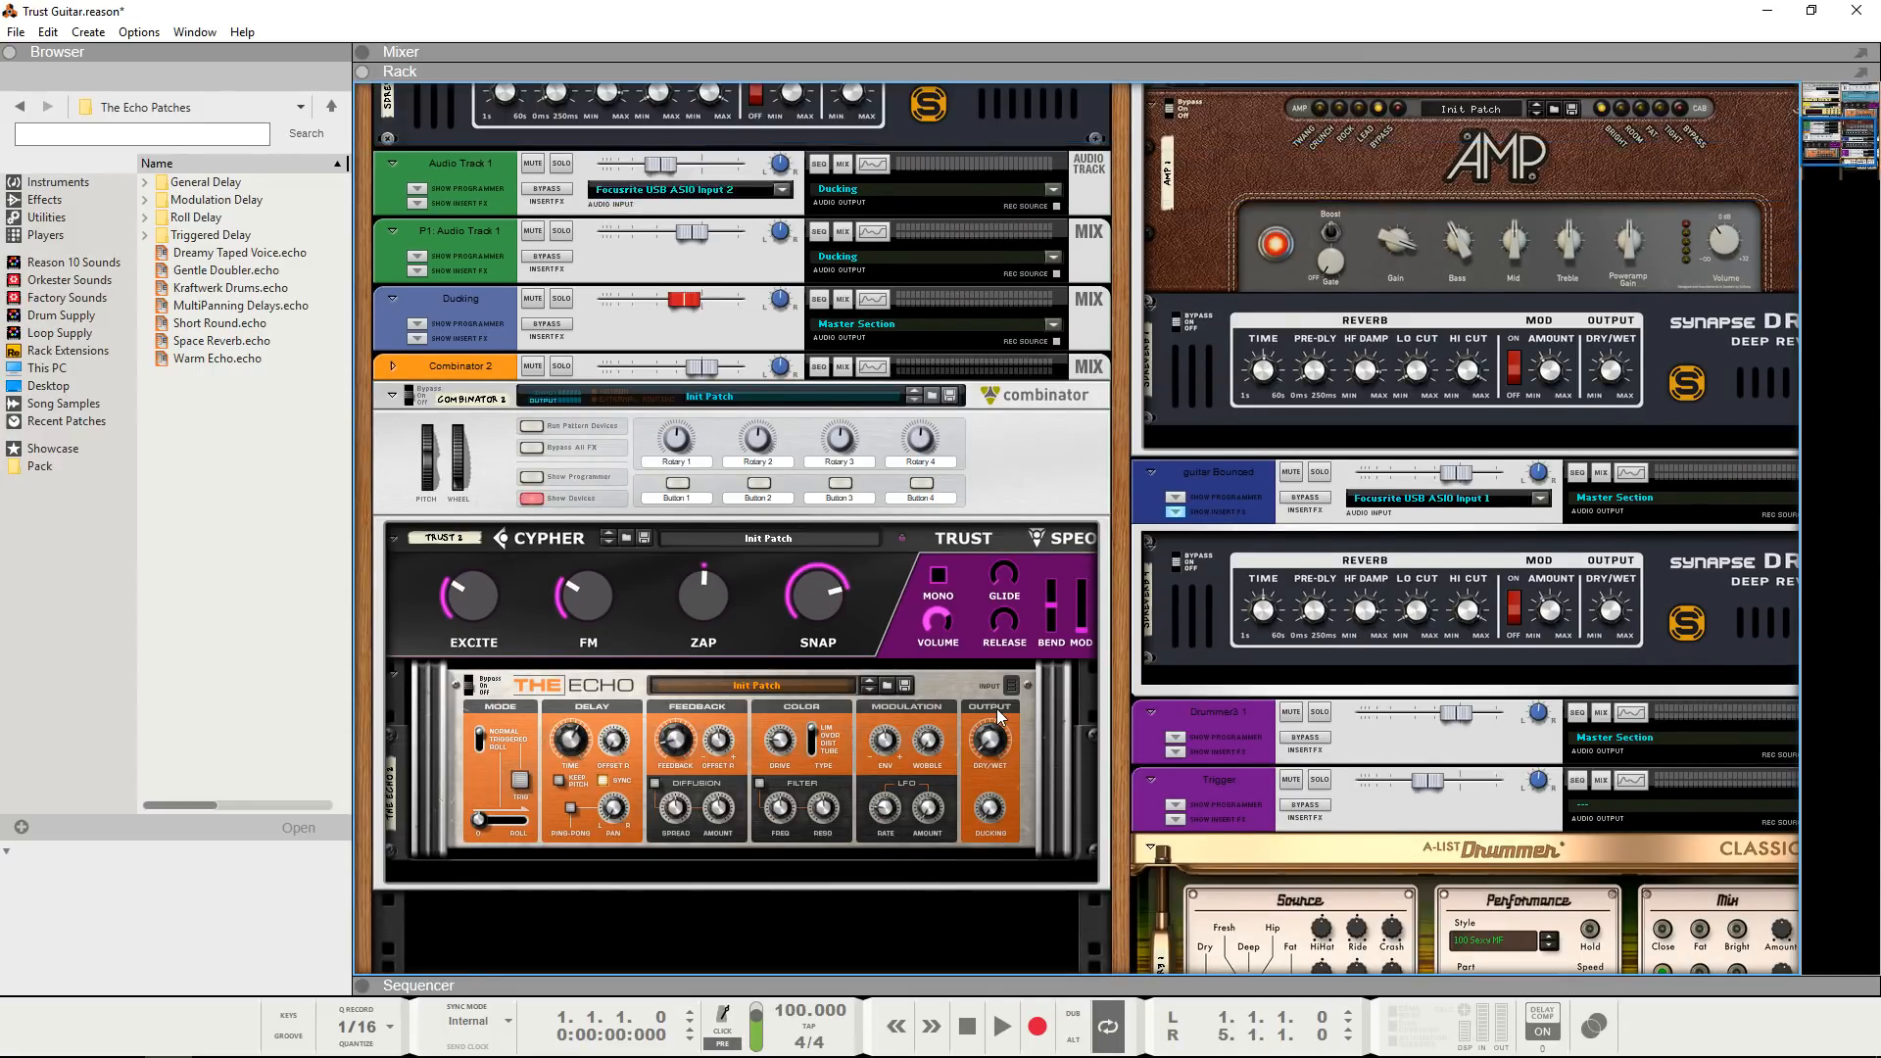
scroll(995, 713, "down", 3)
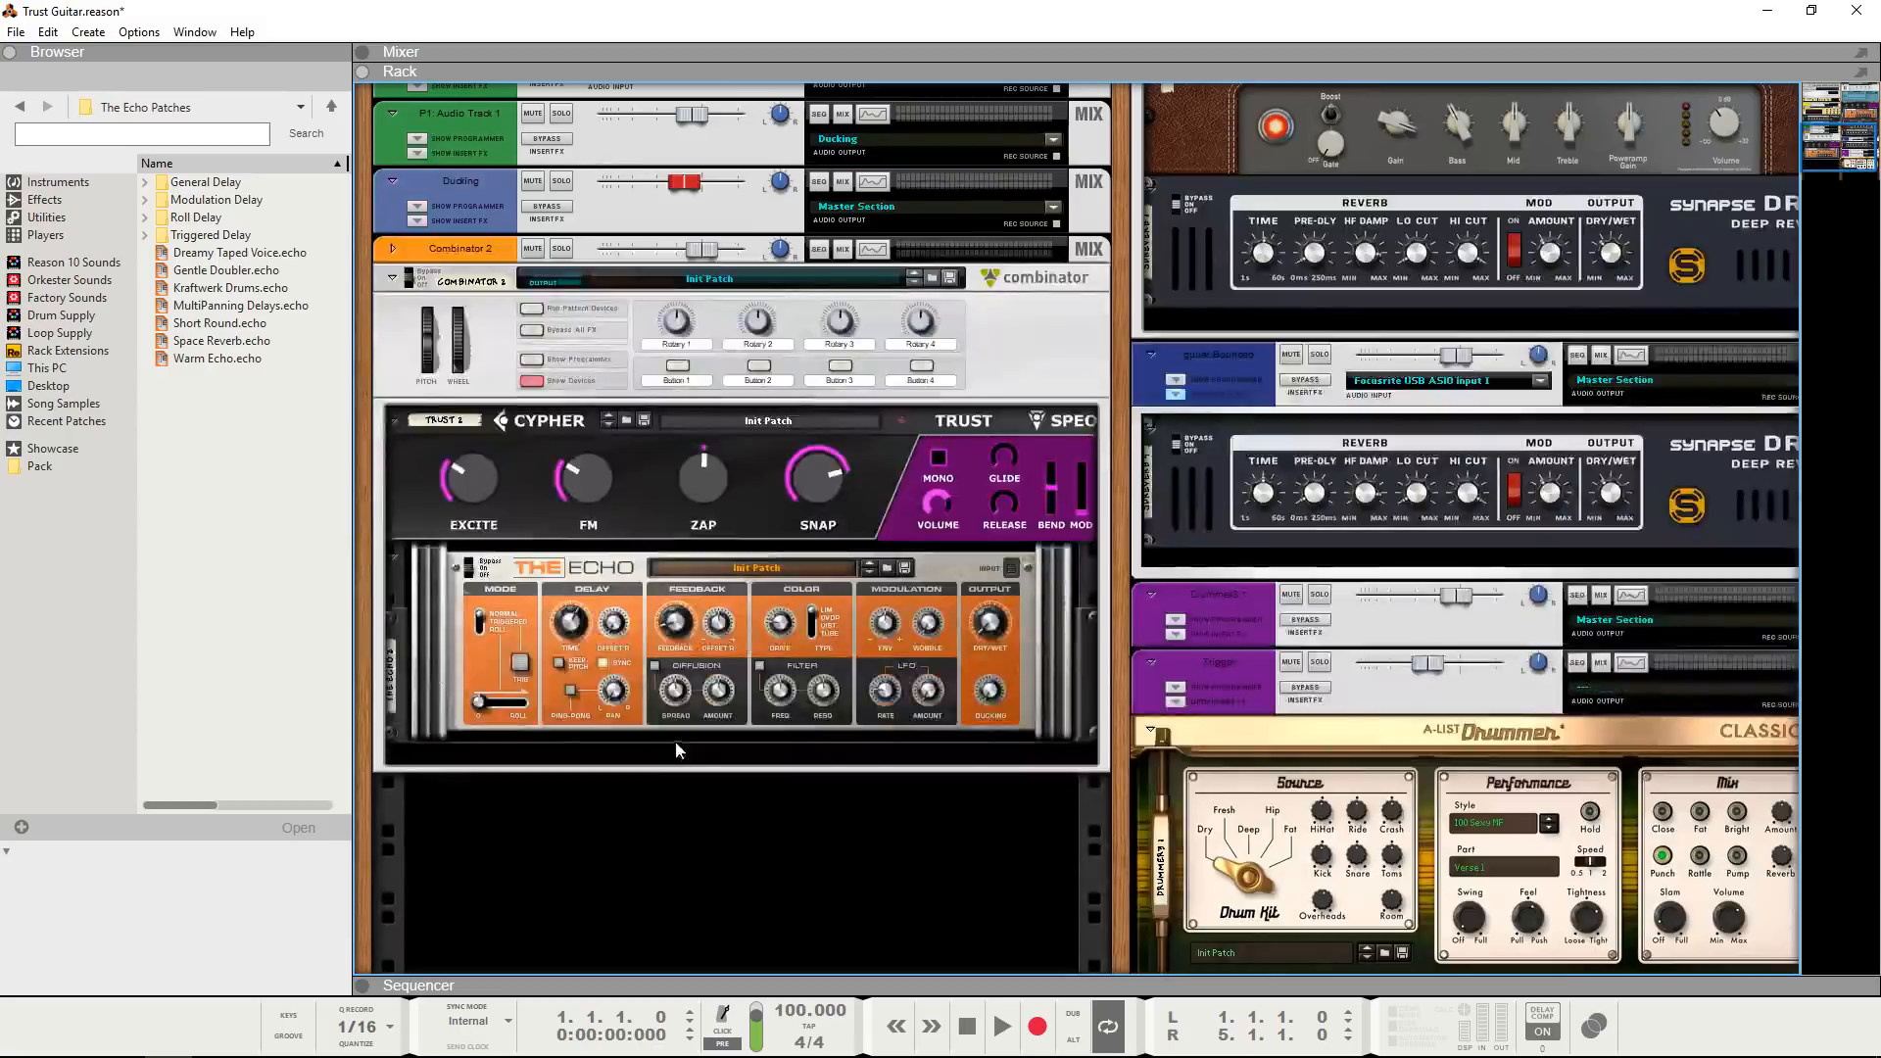
left_click(573, 645)
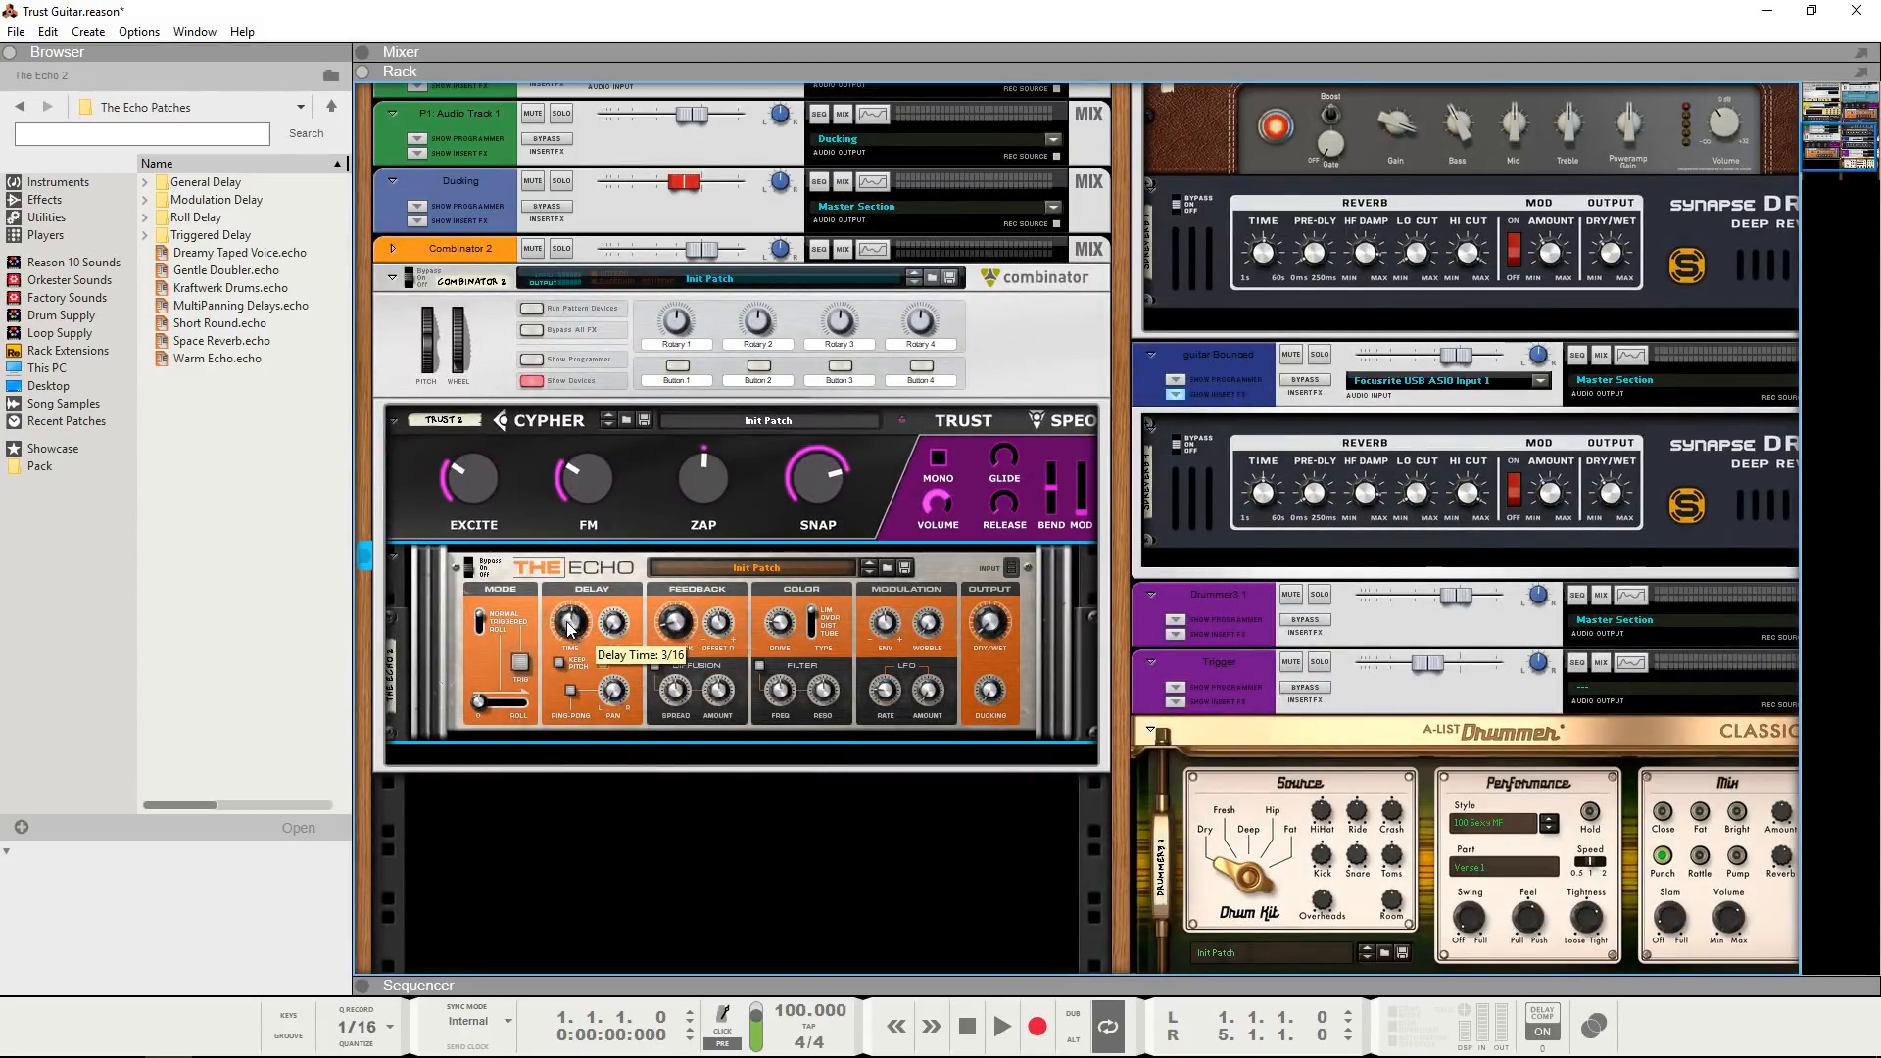
left_click(570, 690)
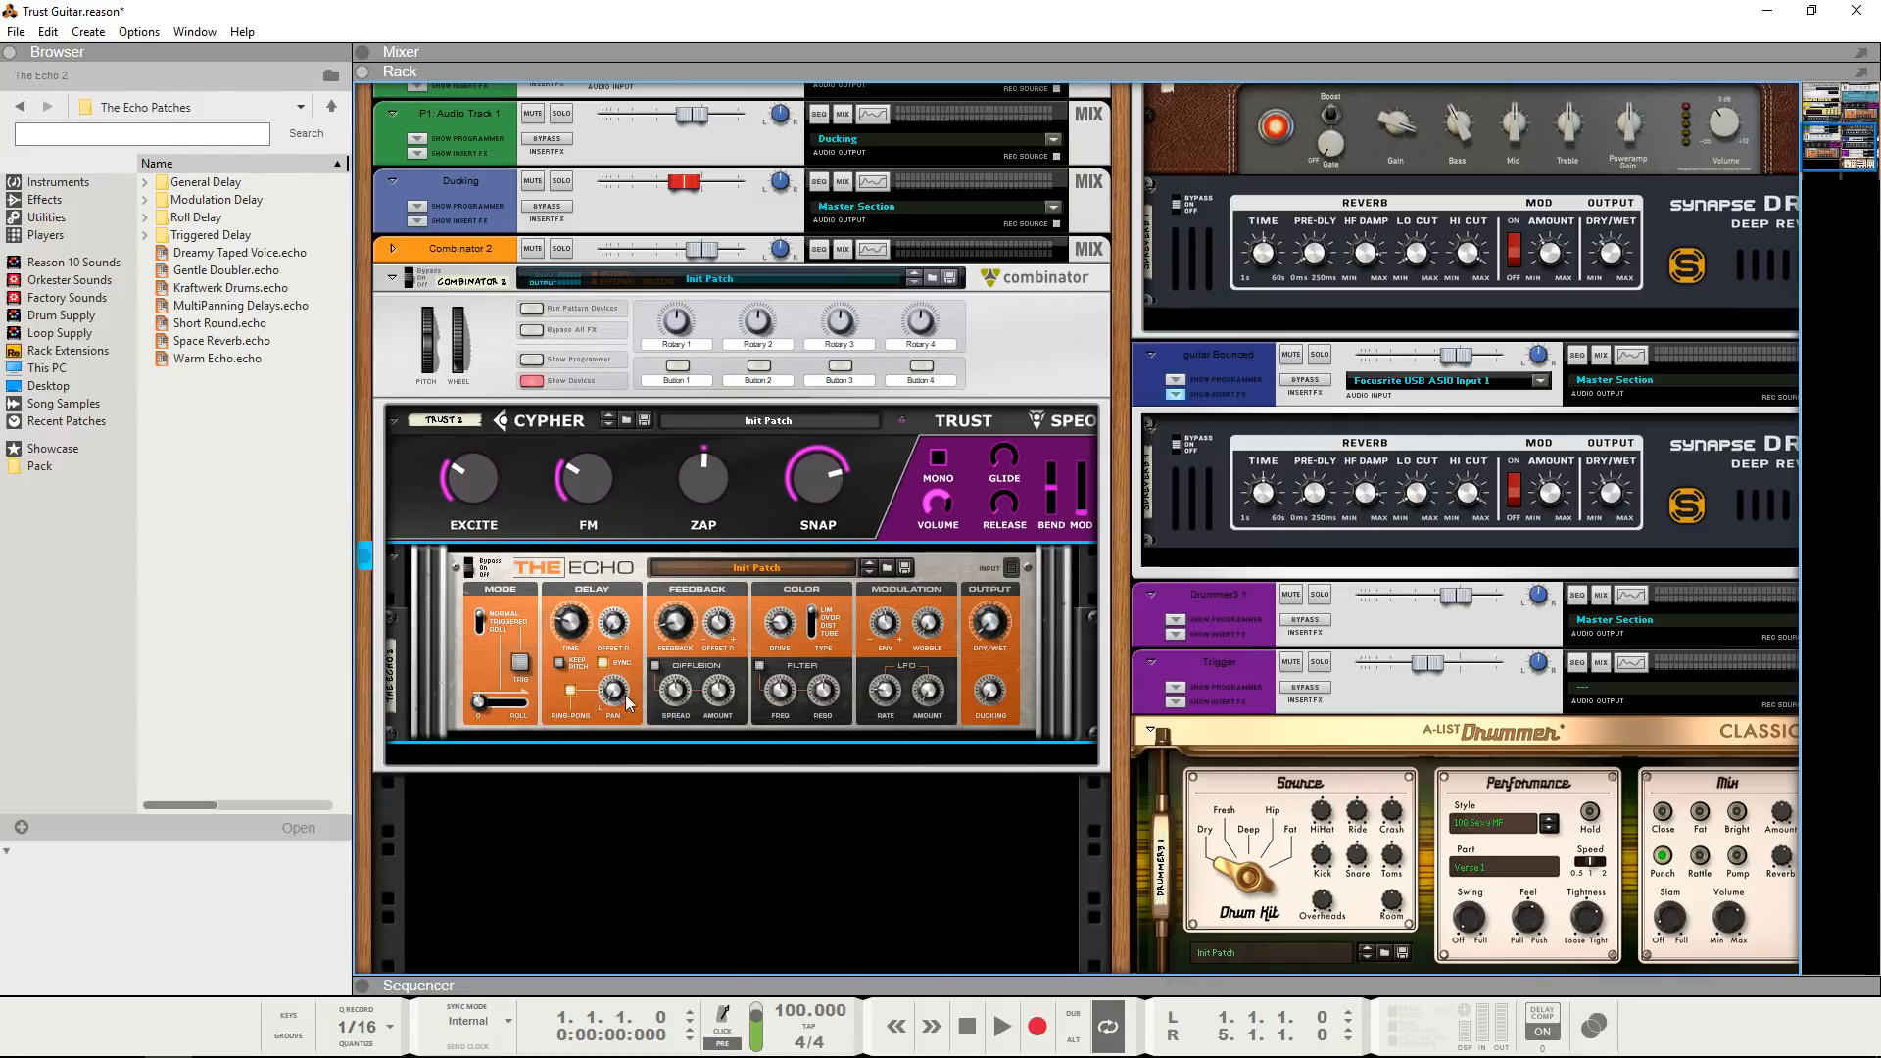
- Set the new Echo's feedback to 35% and turn on its diffusion
scroll(666, 717, "up", 2)
scroll(666, 717, "up", 4)
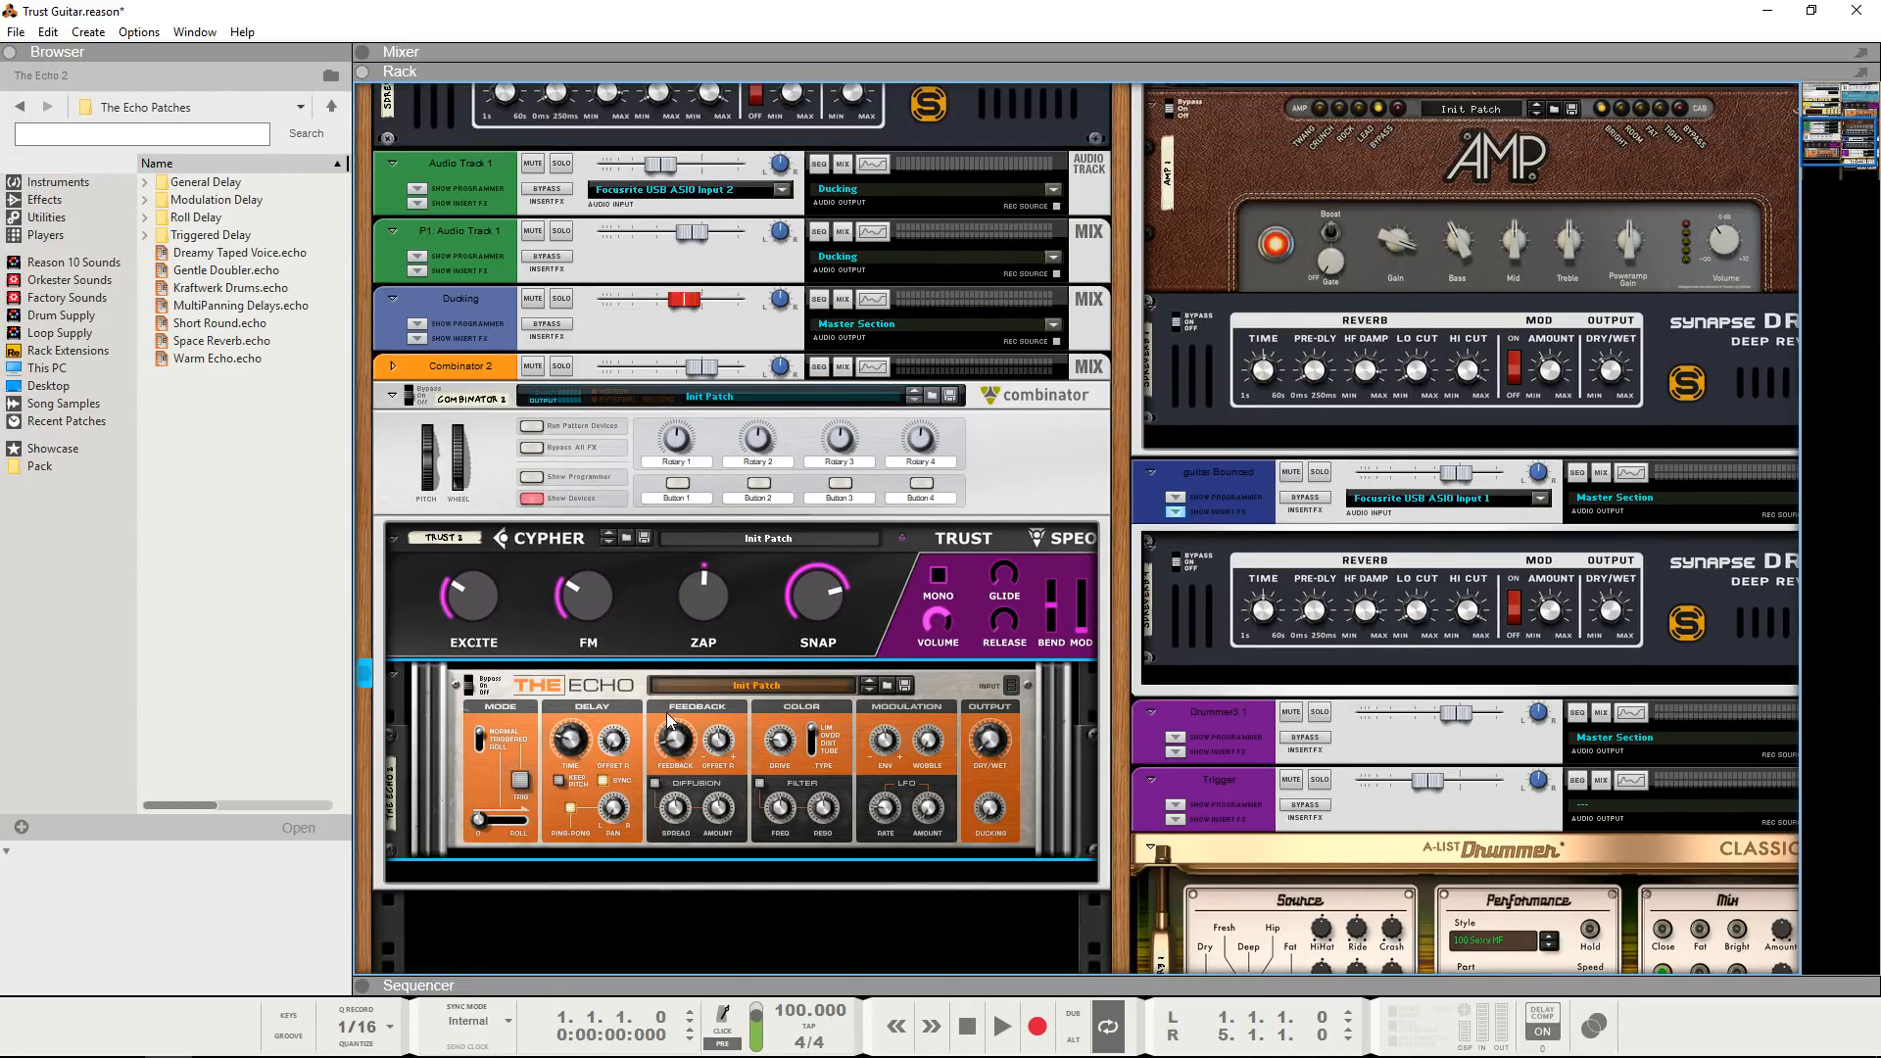
scroll(672, 774, "up", 2)
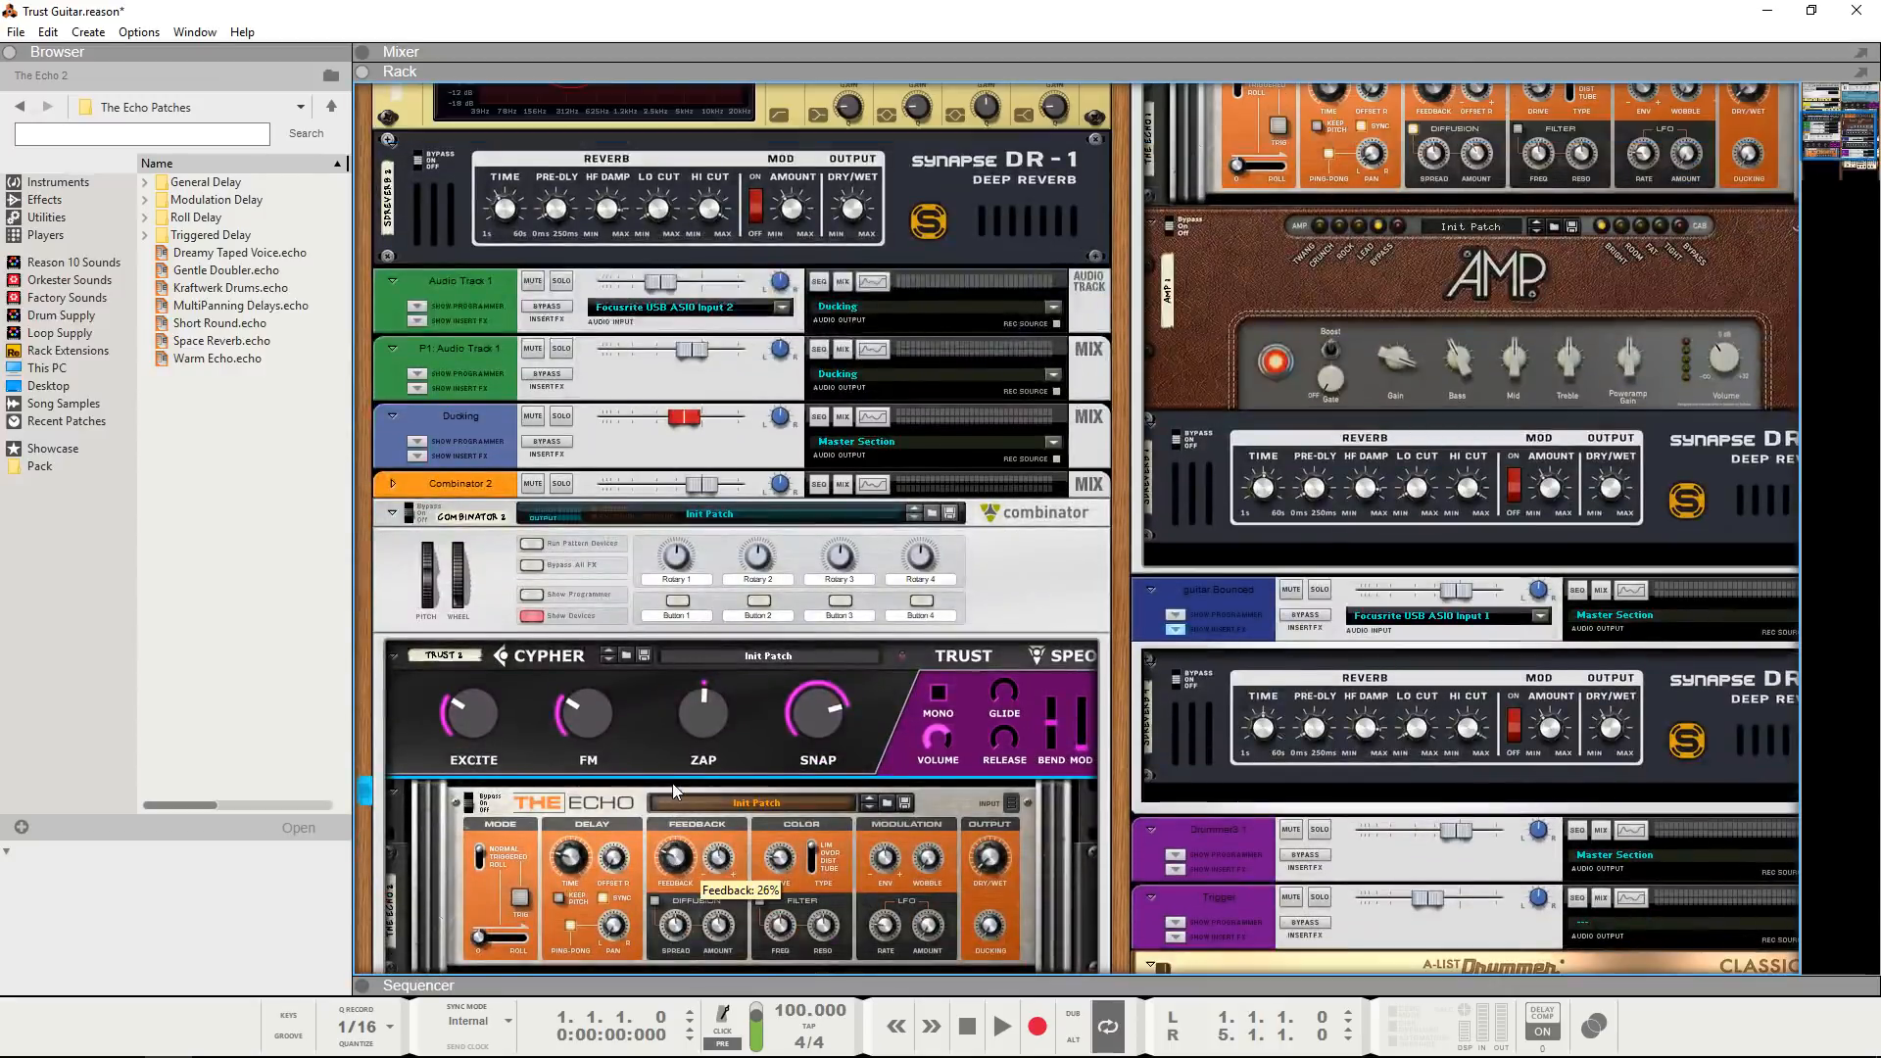
scroll(672, 784, "down", 6)
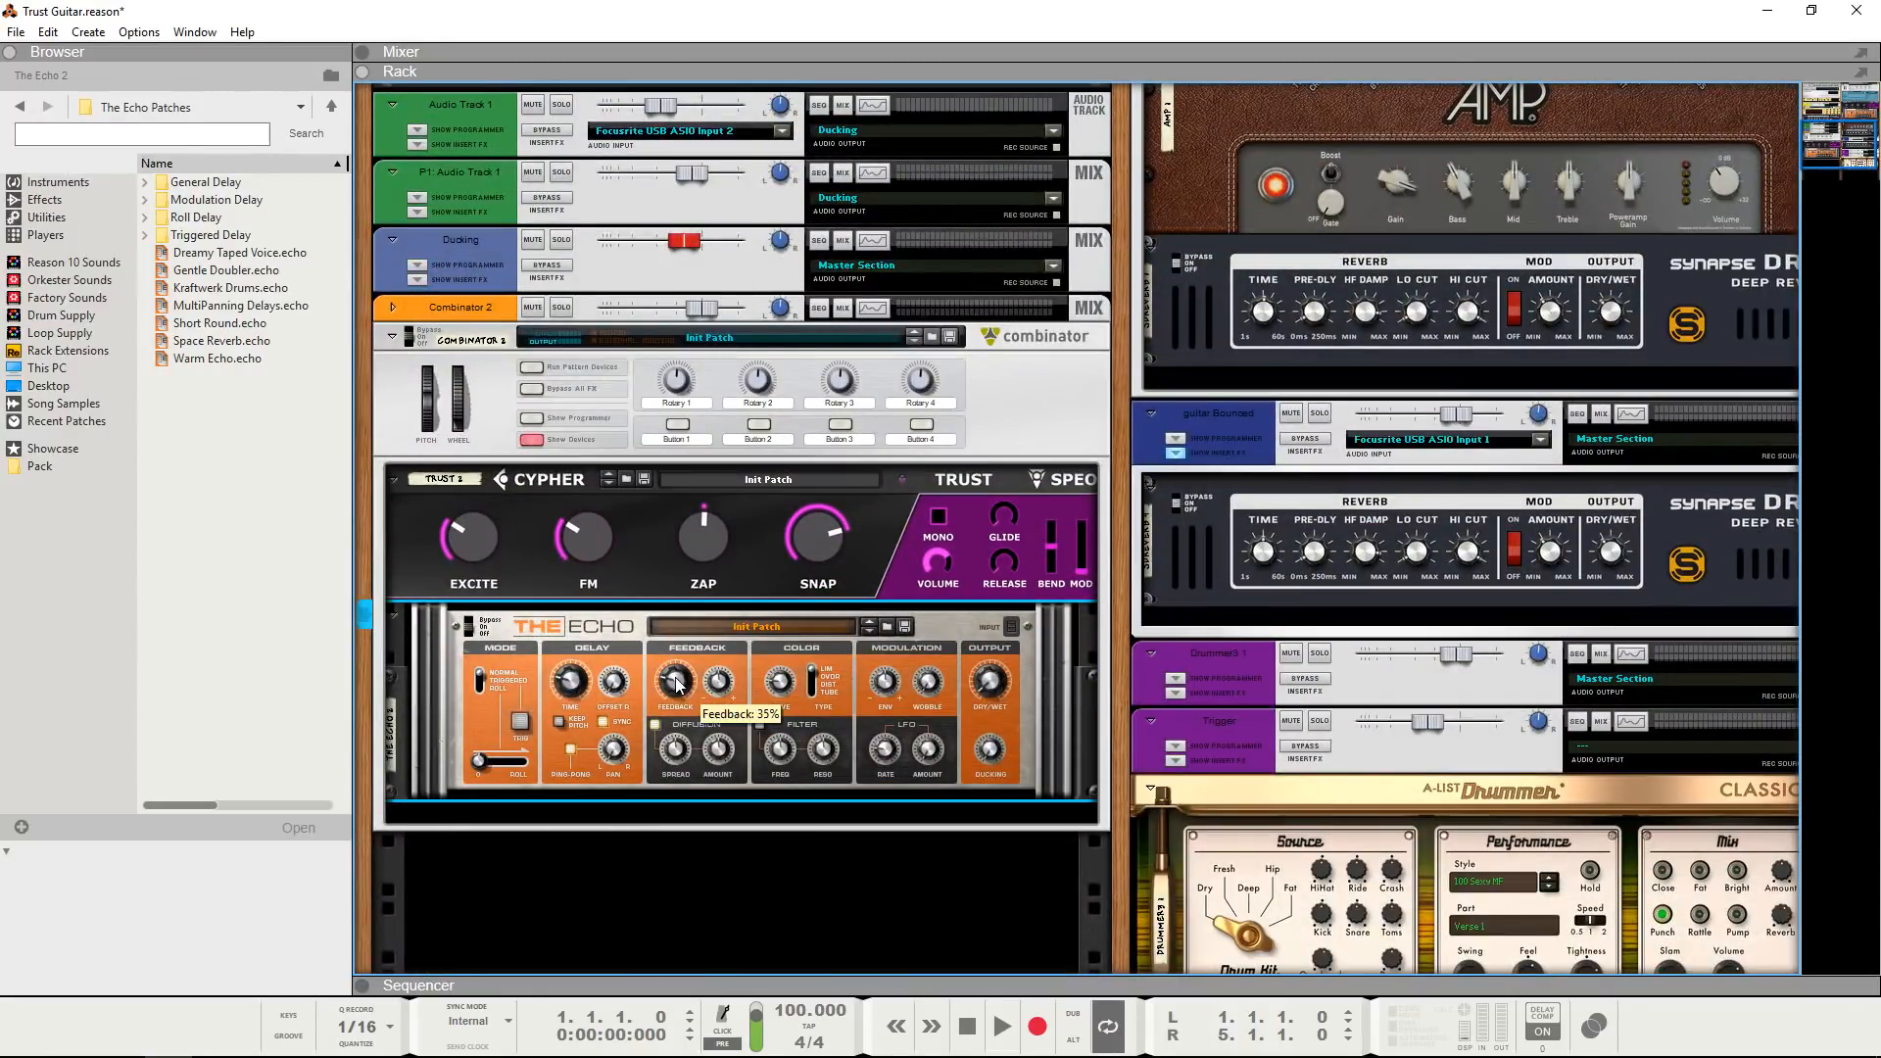
scroll(678, 696, "down", 2)
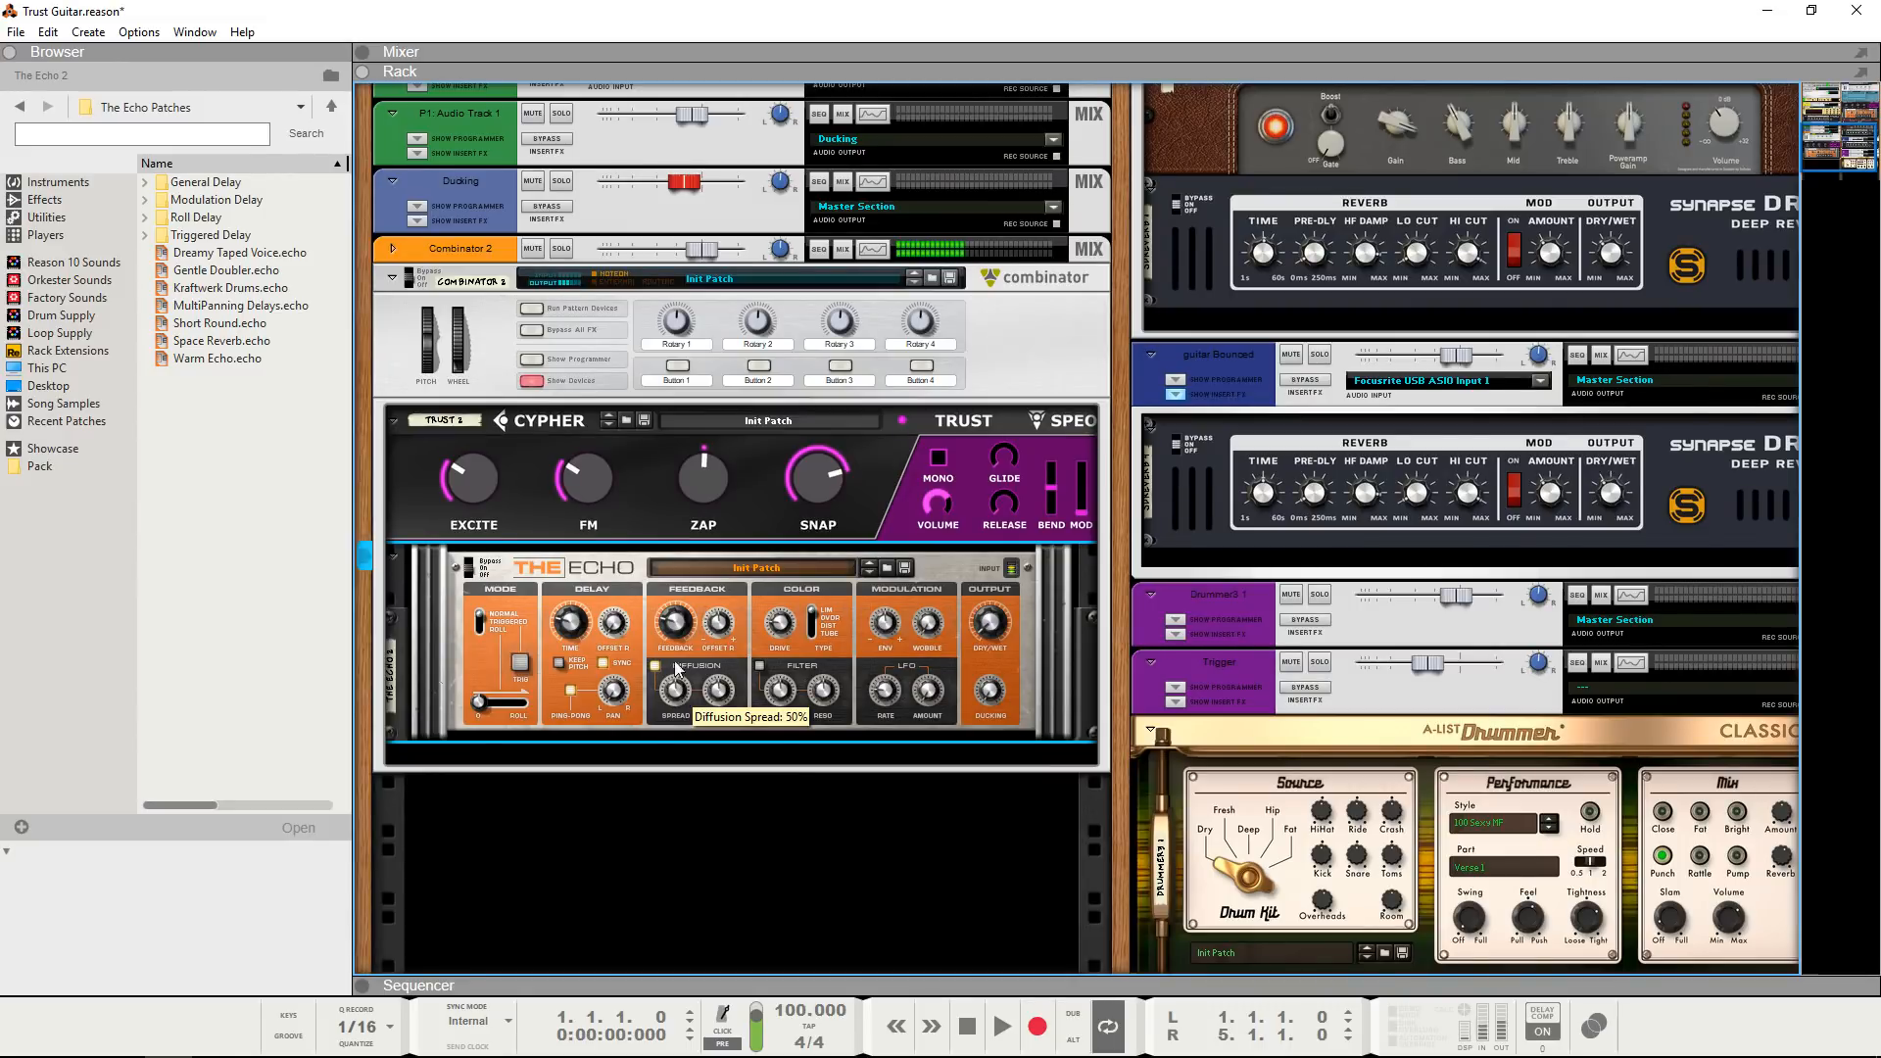
- Add a Softube Amp below The Echo inside the new Combinator
left_click(98, 198)
scroll(250, 451, "up", 1)
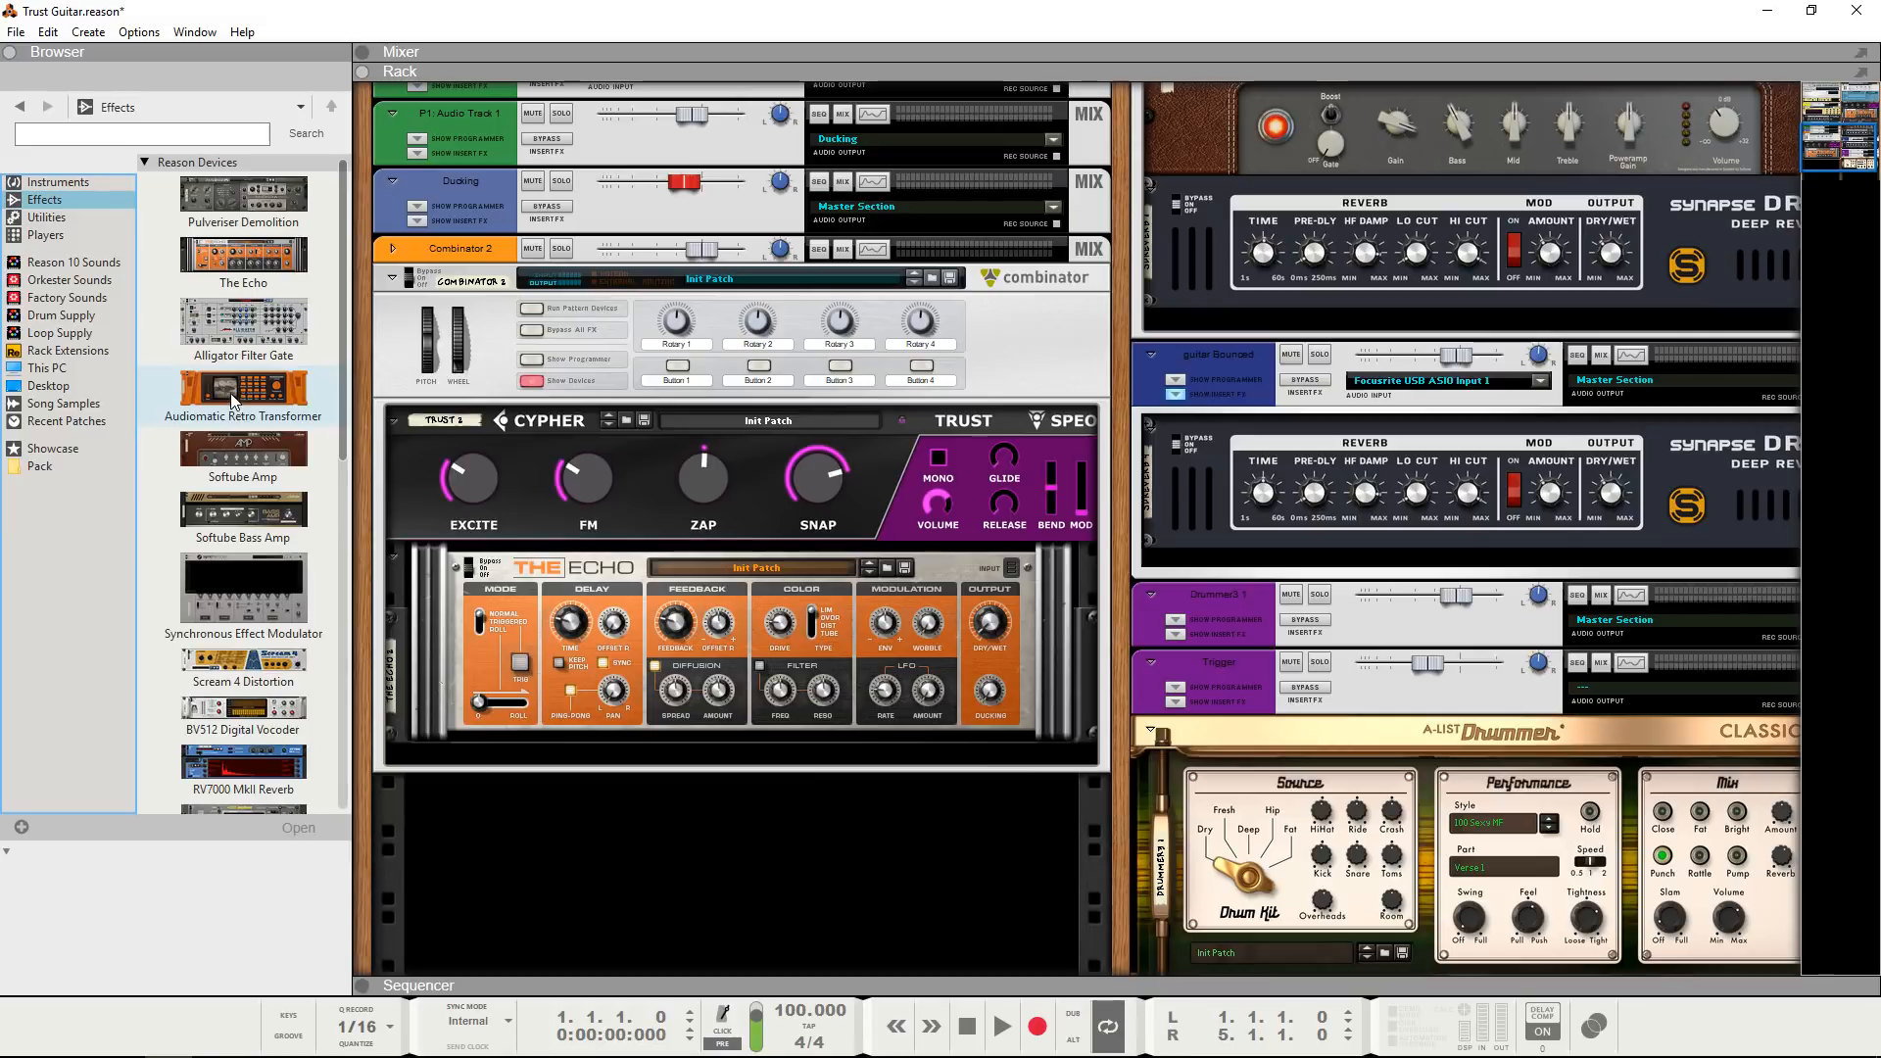
left_click(251, 470)
left_click_drag(251, 466, 690, 752)
scroll(744, 793, "down", 1)
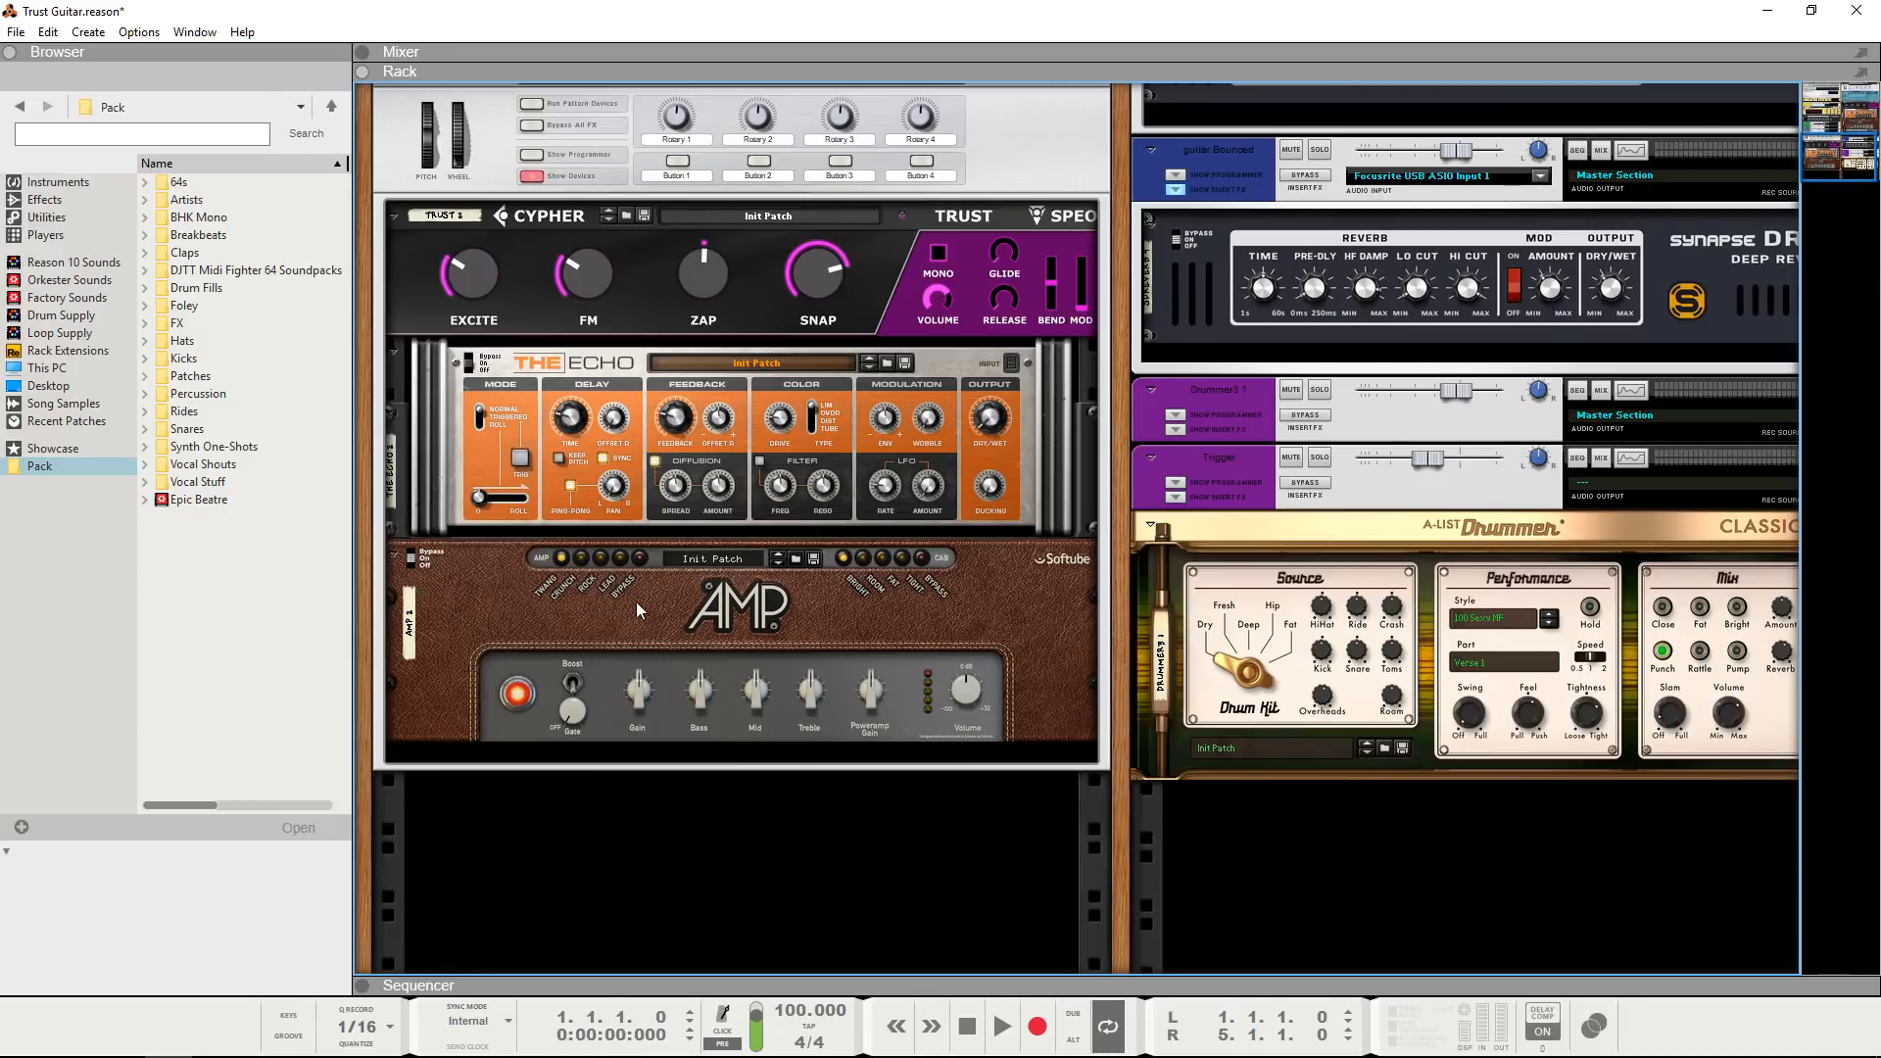
- Choose the Lead amp model on the new Softube Amp and switch on its boost
left_click(619, 561)
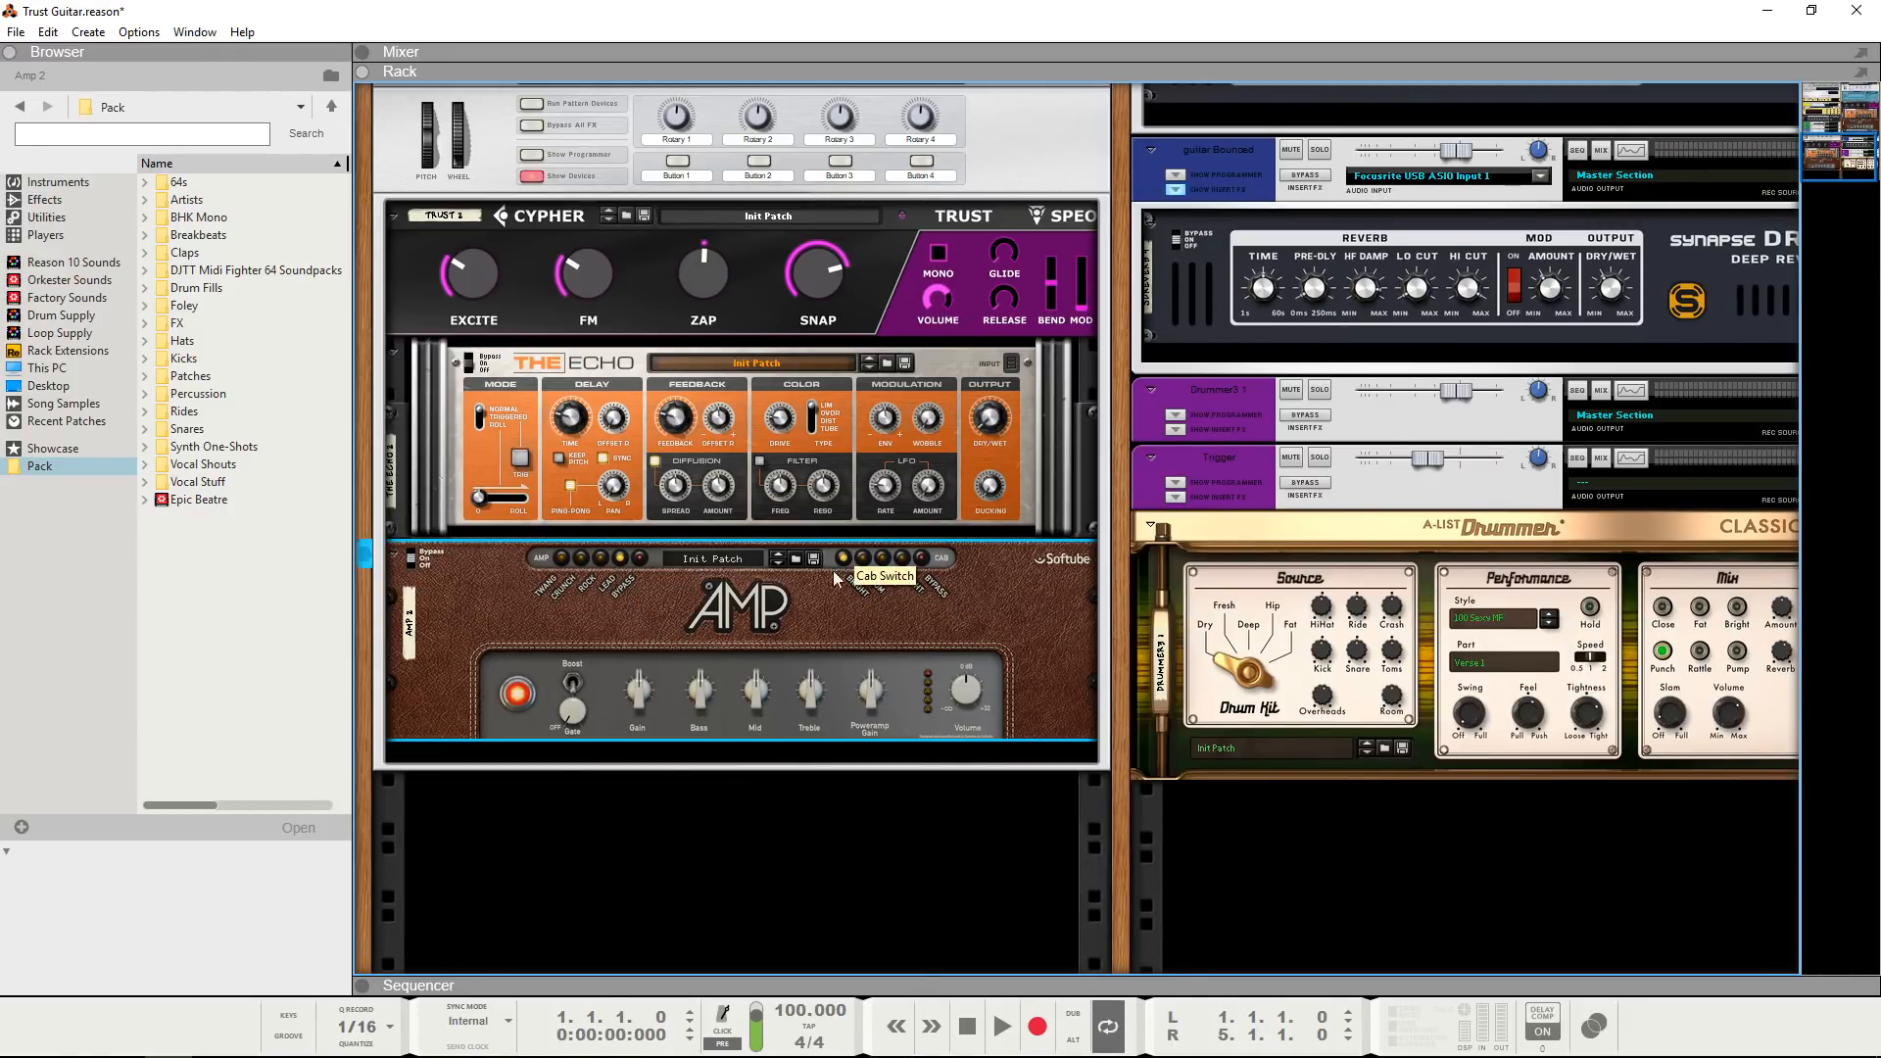
left_click(574, 686)
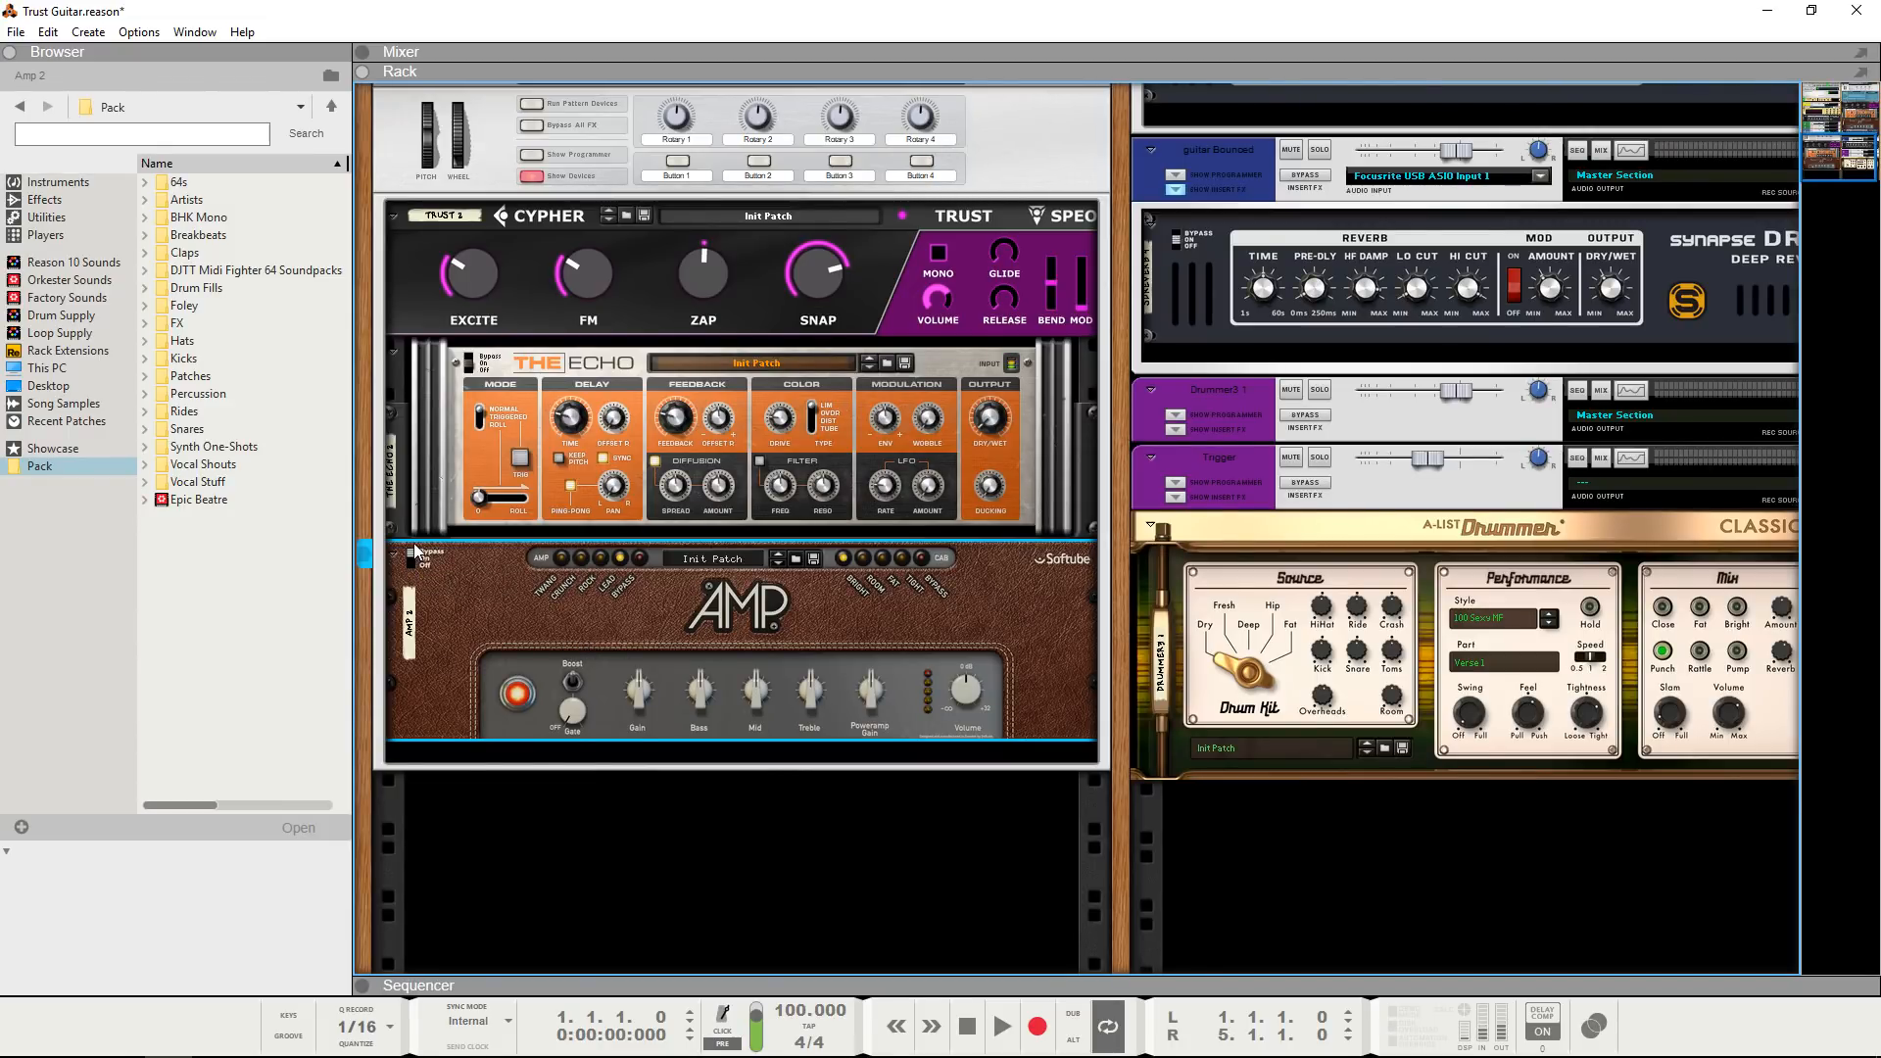
left_click(526, 825)
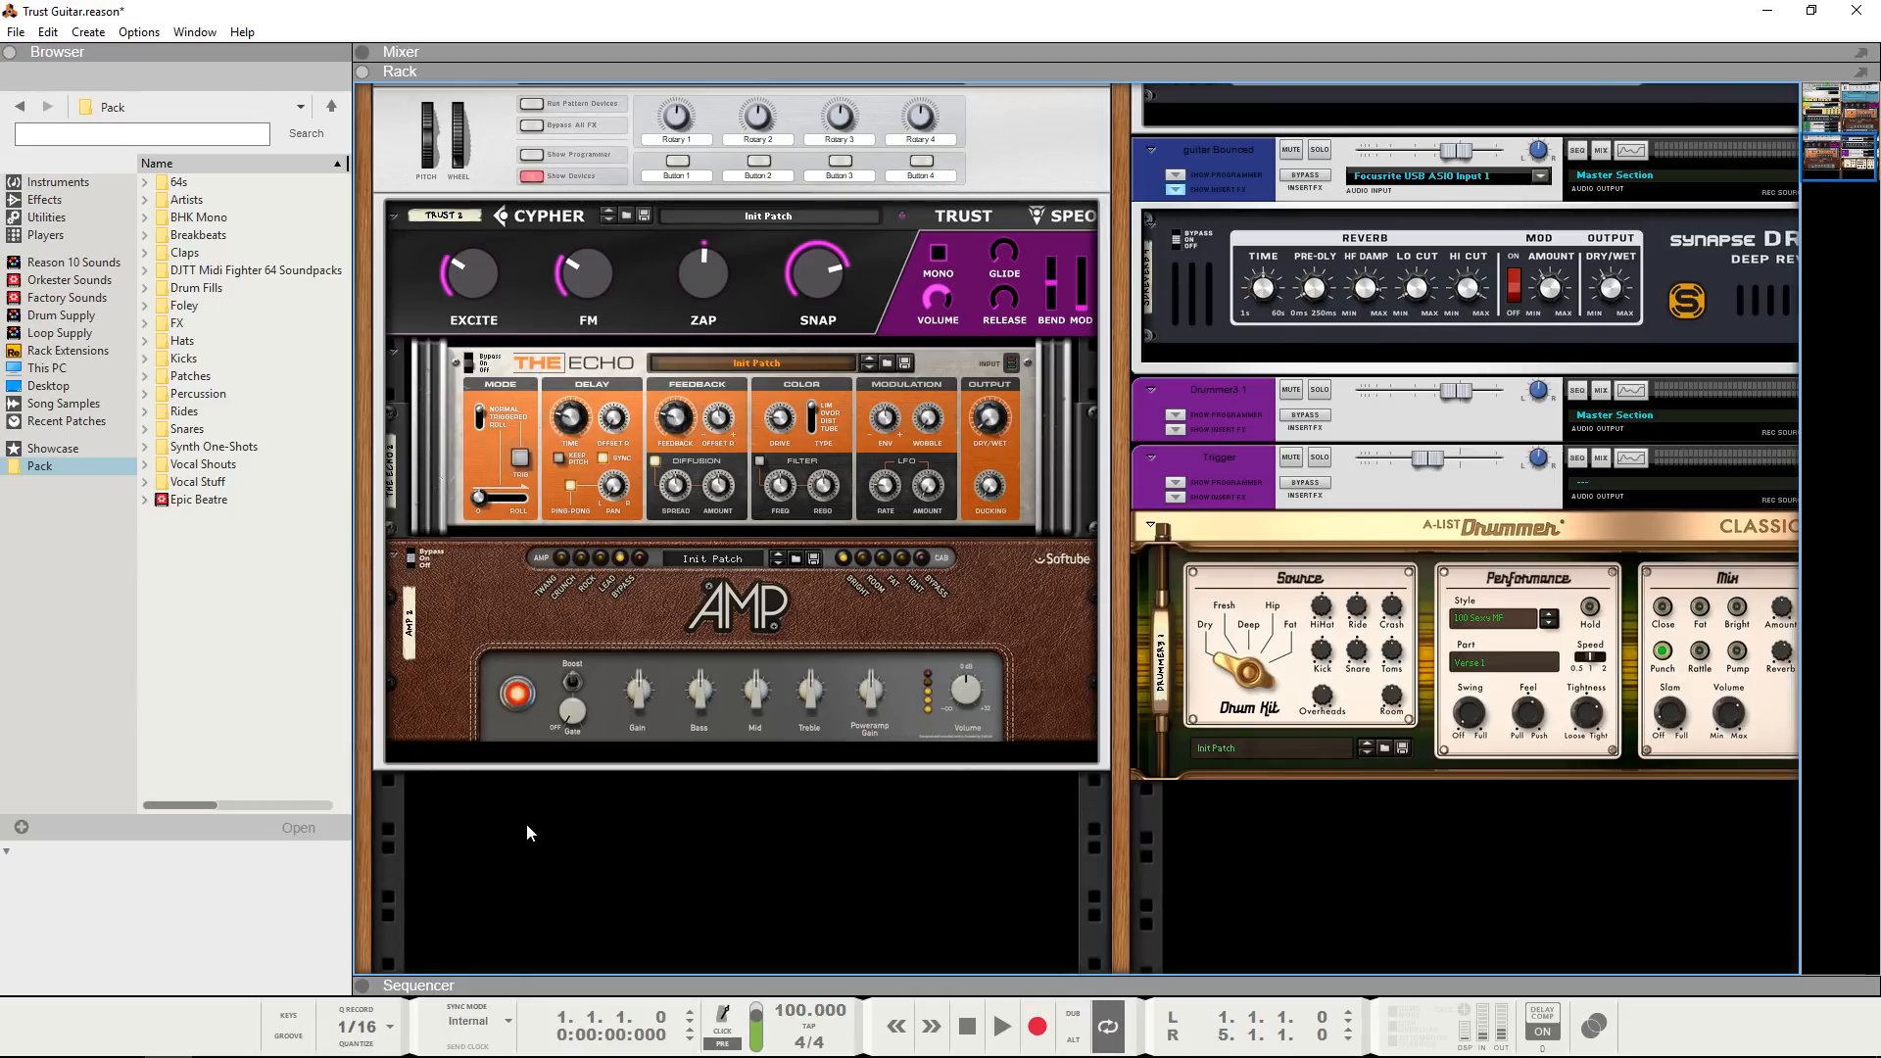
scroll(564, 819, "up", 2)
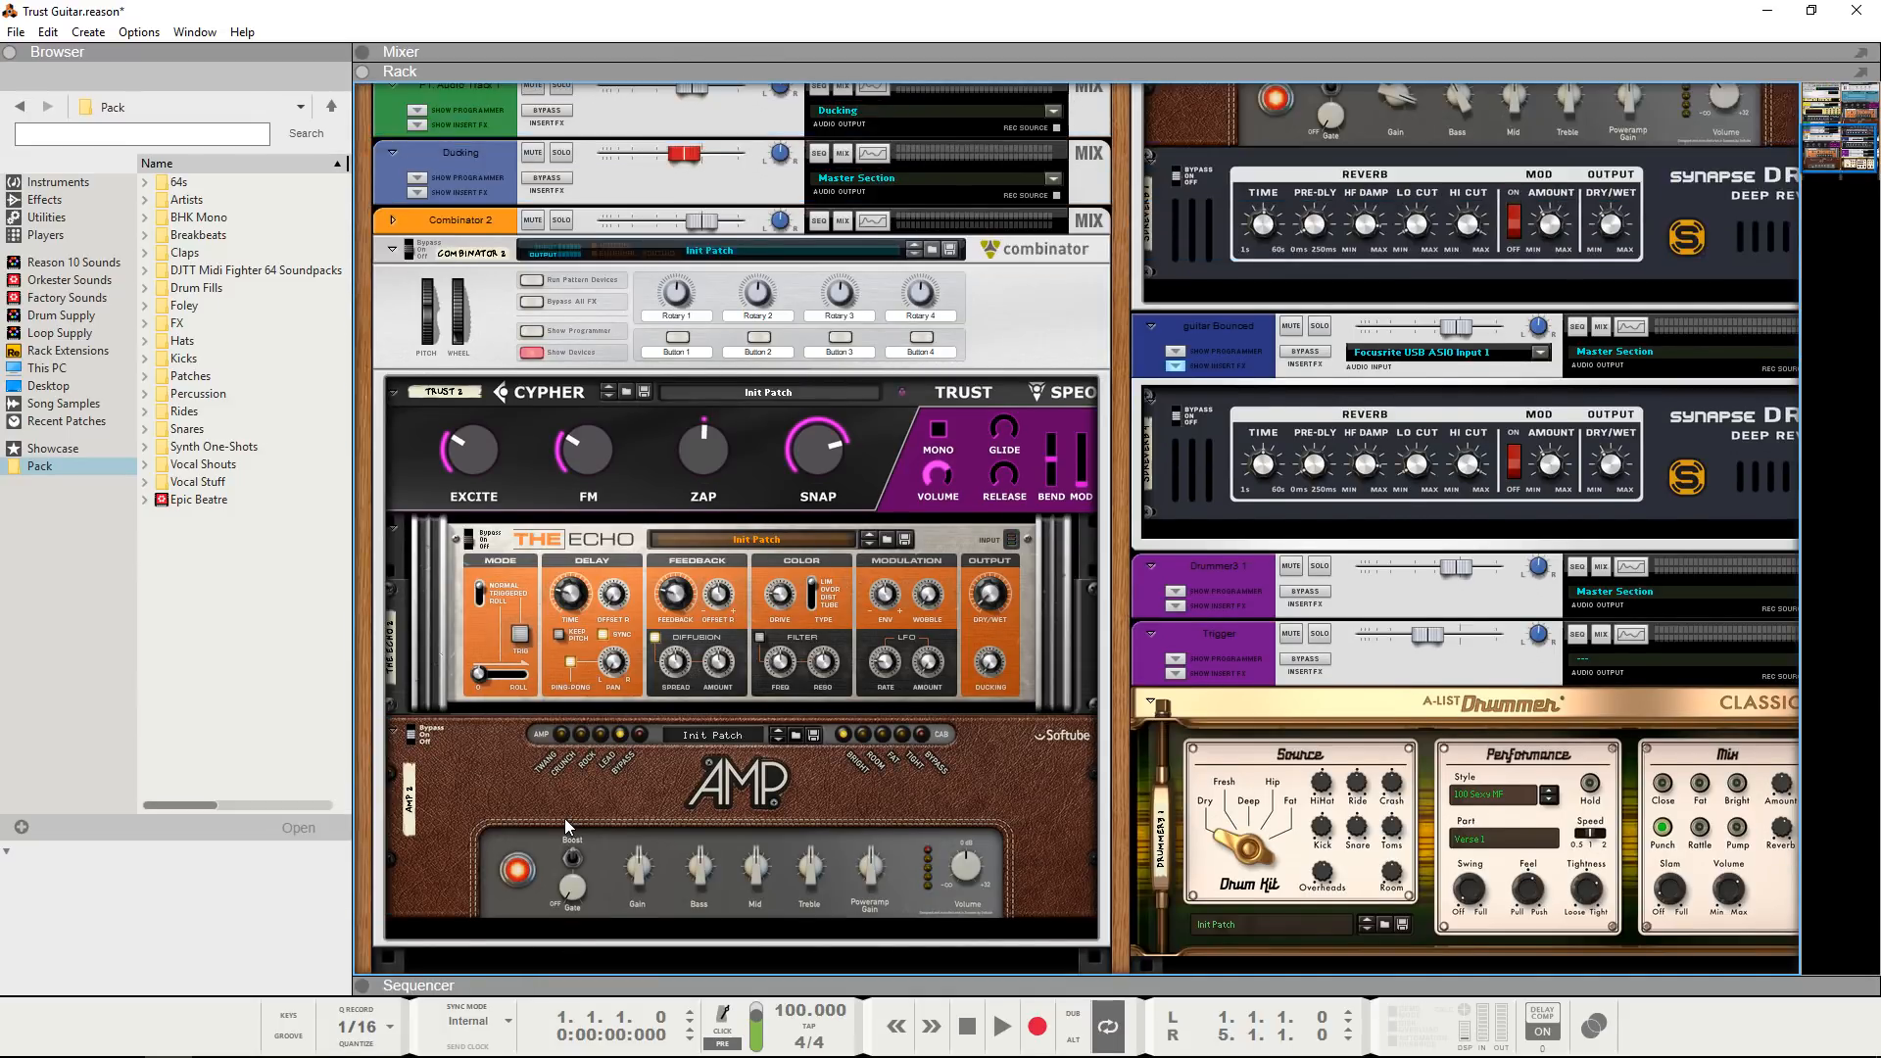
scroll(565, 819, "down", 2)
scroll(565, 823, "up", 1)
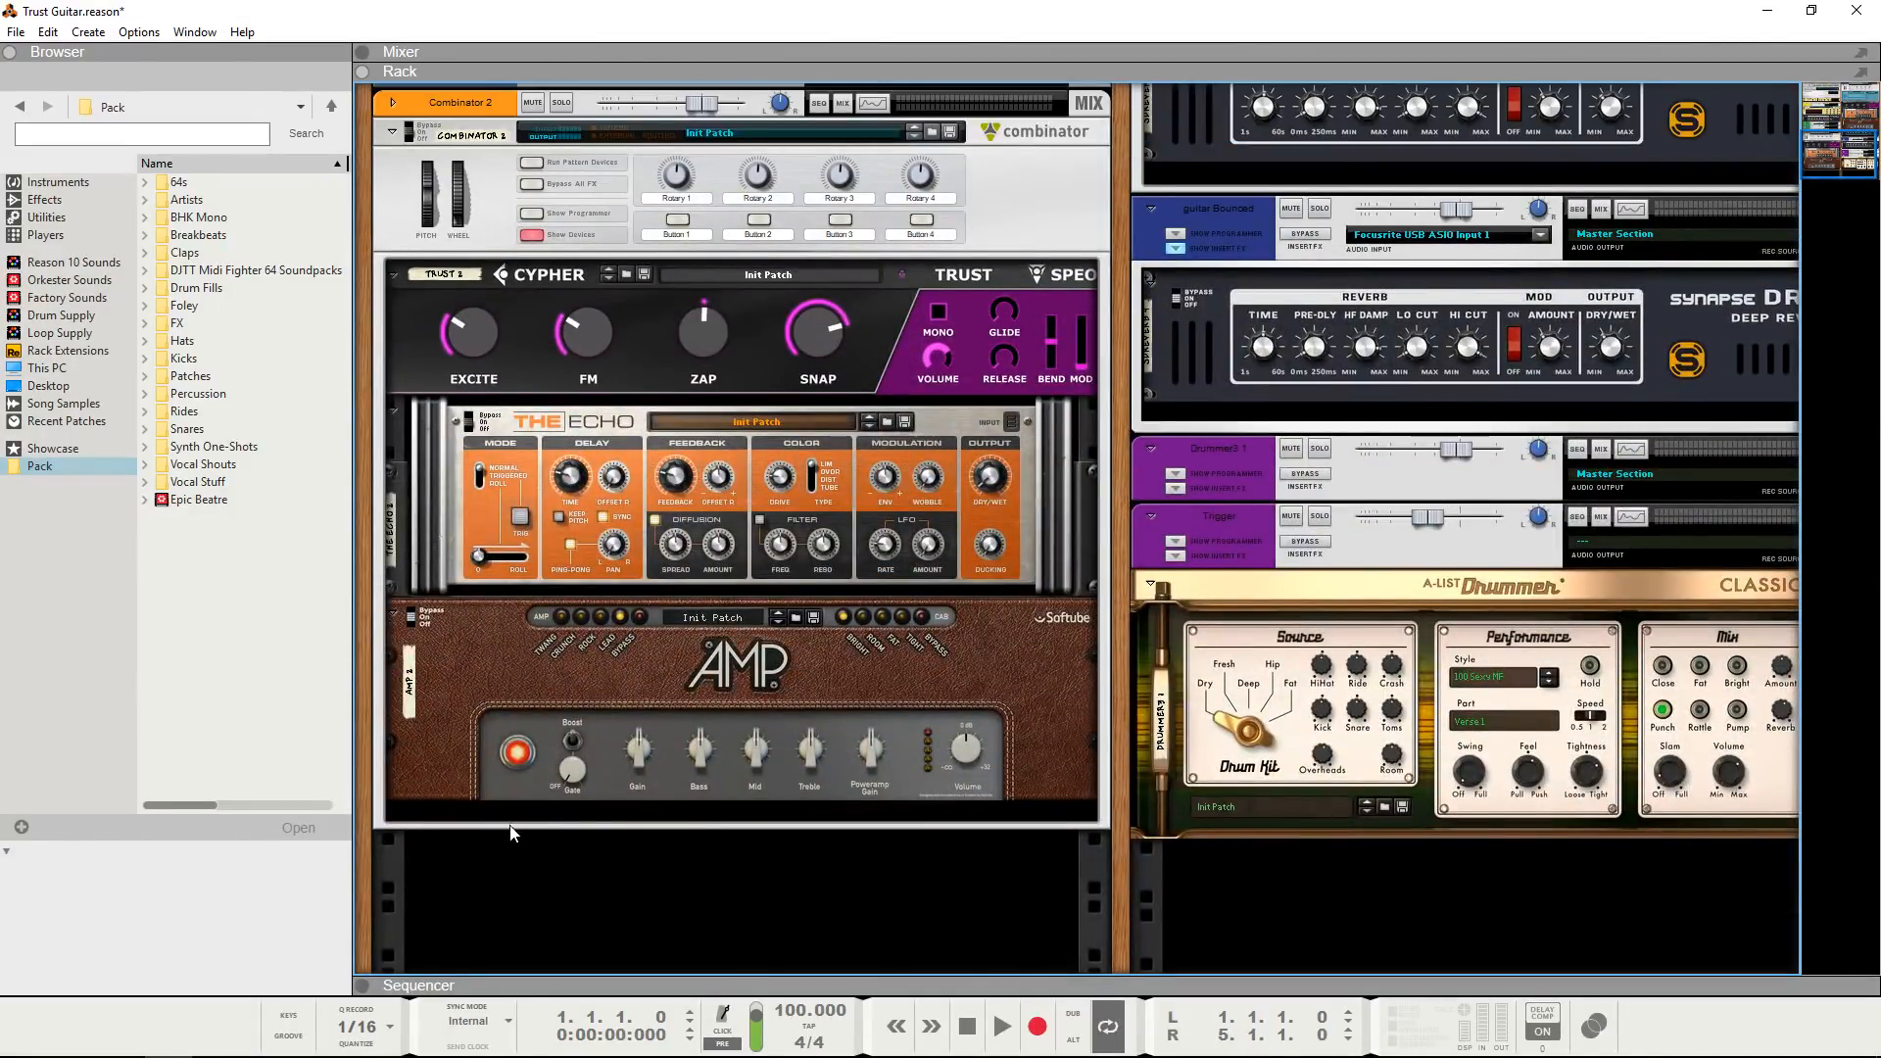
scroll(510, 827, "down", 1)
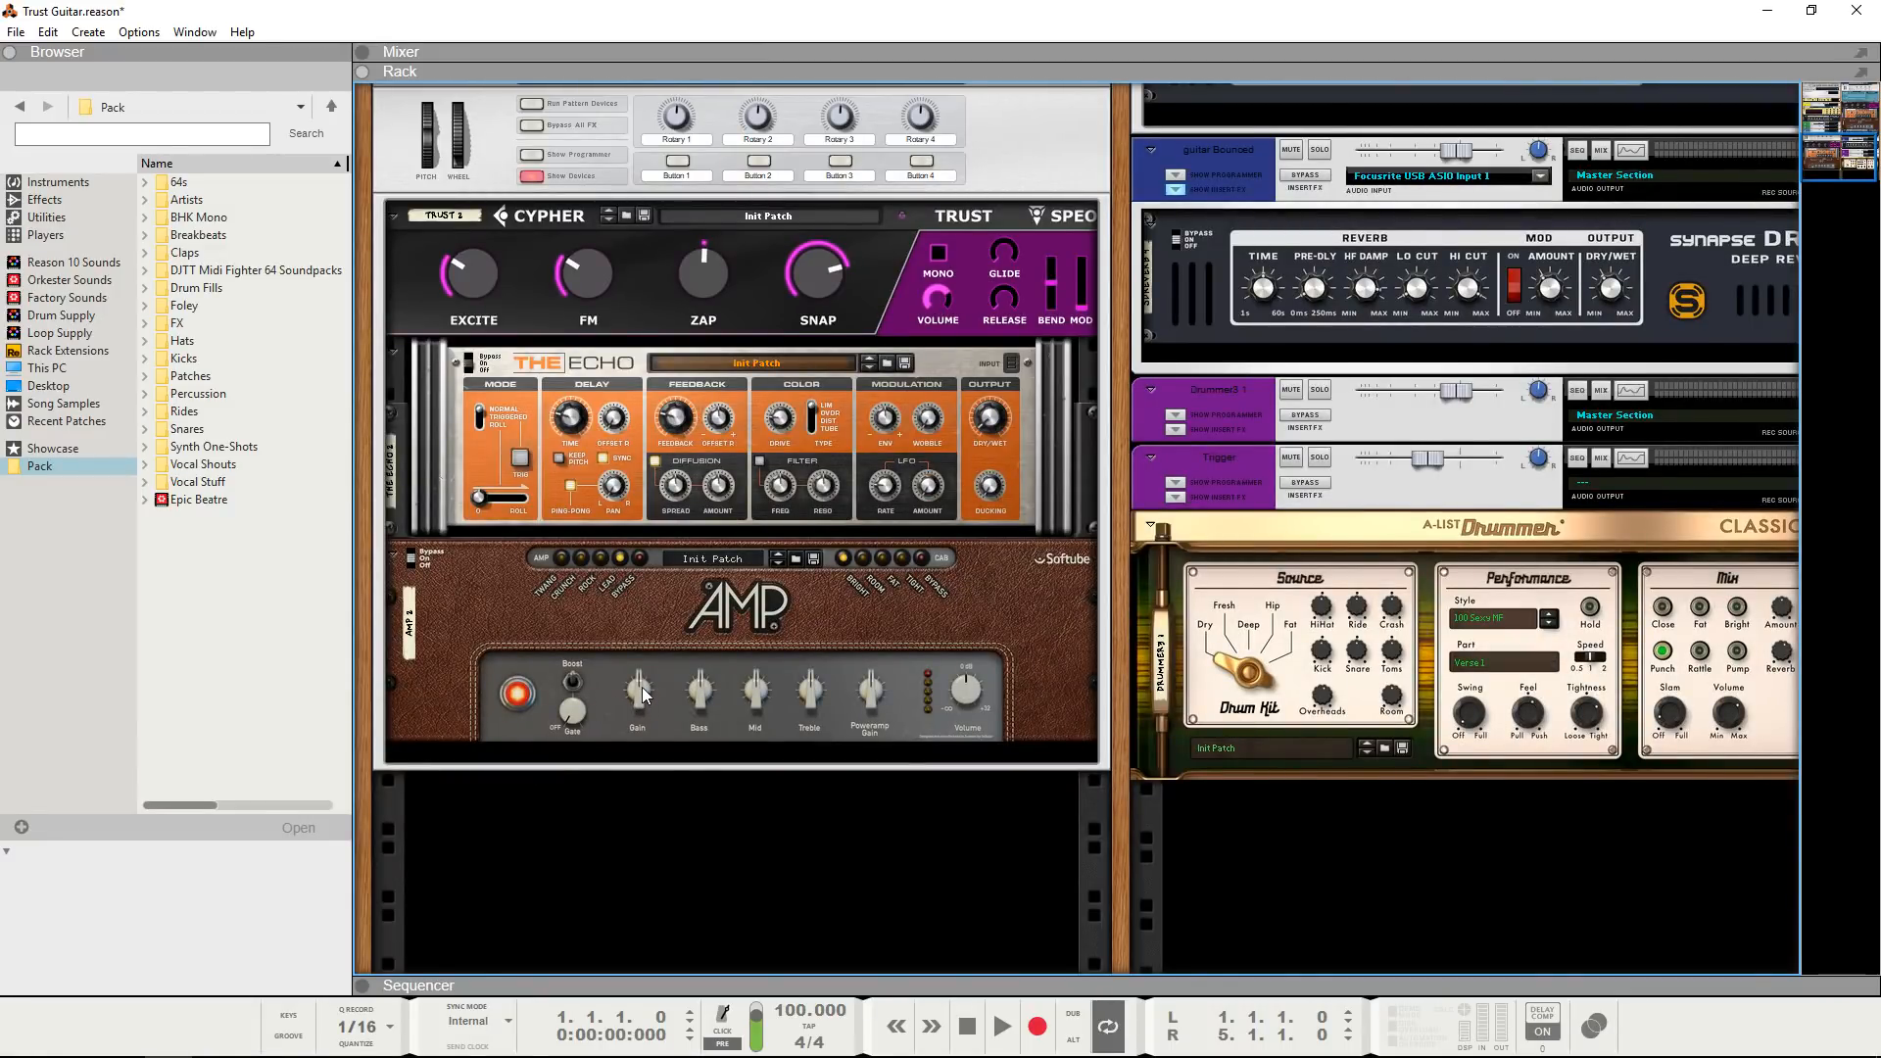
- Raise the gain of the Softube Amp in the new Combinator to 6.7
scroll(651, 682, "up", 1)
left_click_drag(638, 813, 645, 790)
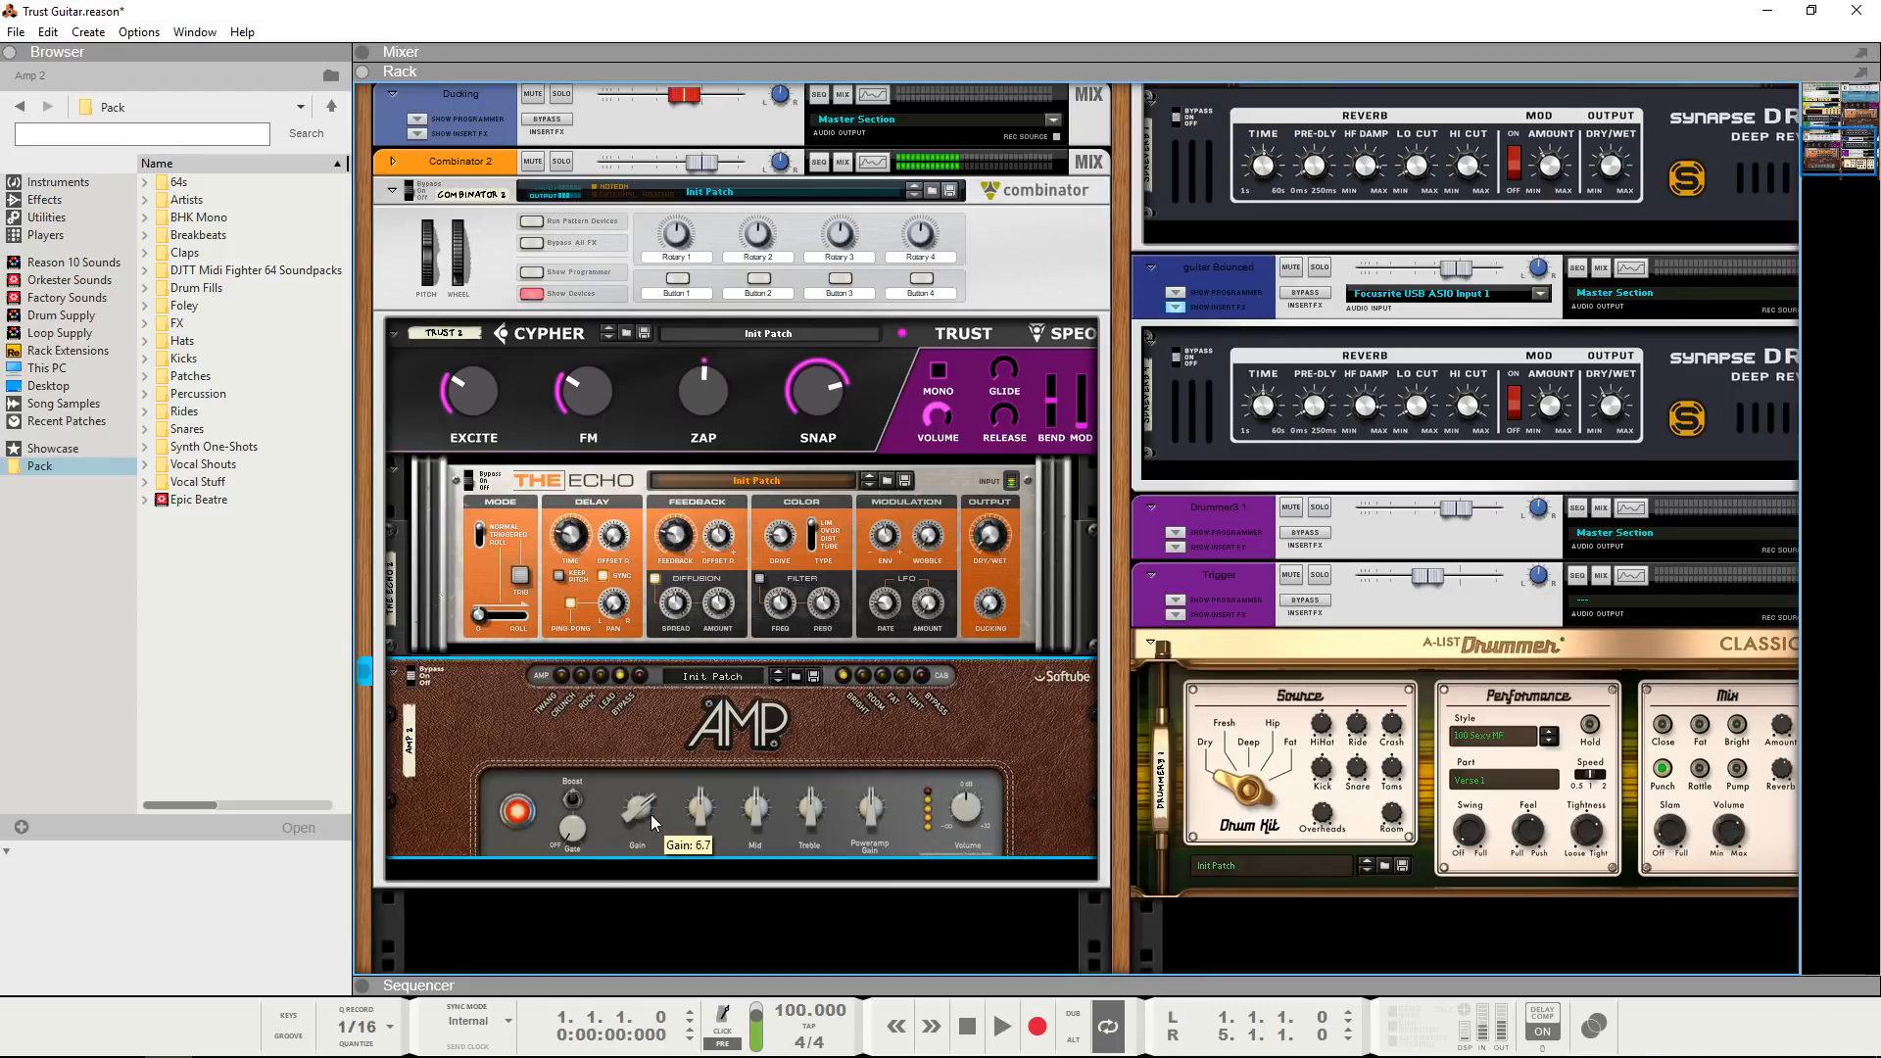
scroll(650, 814, "up", 1)
scroll(672, 813, "down", 1)
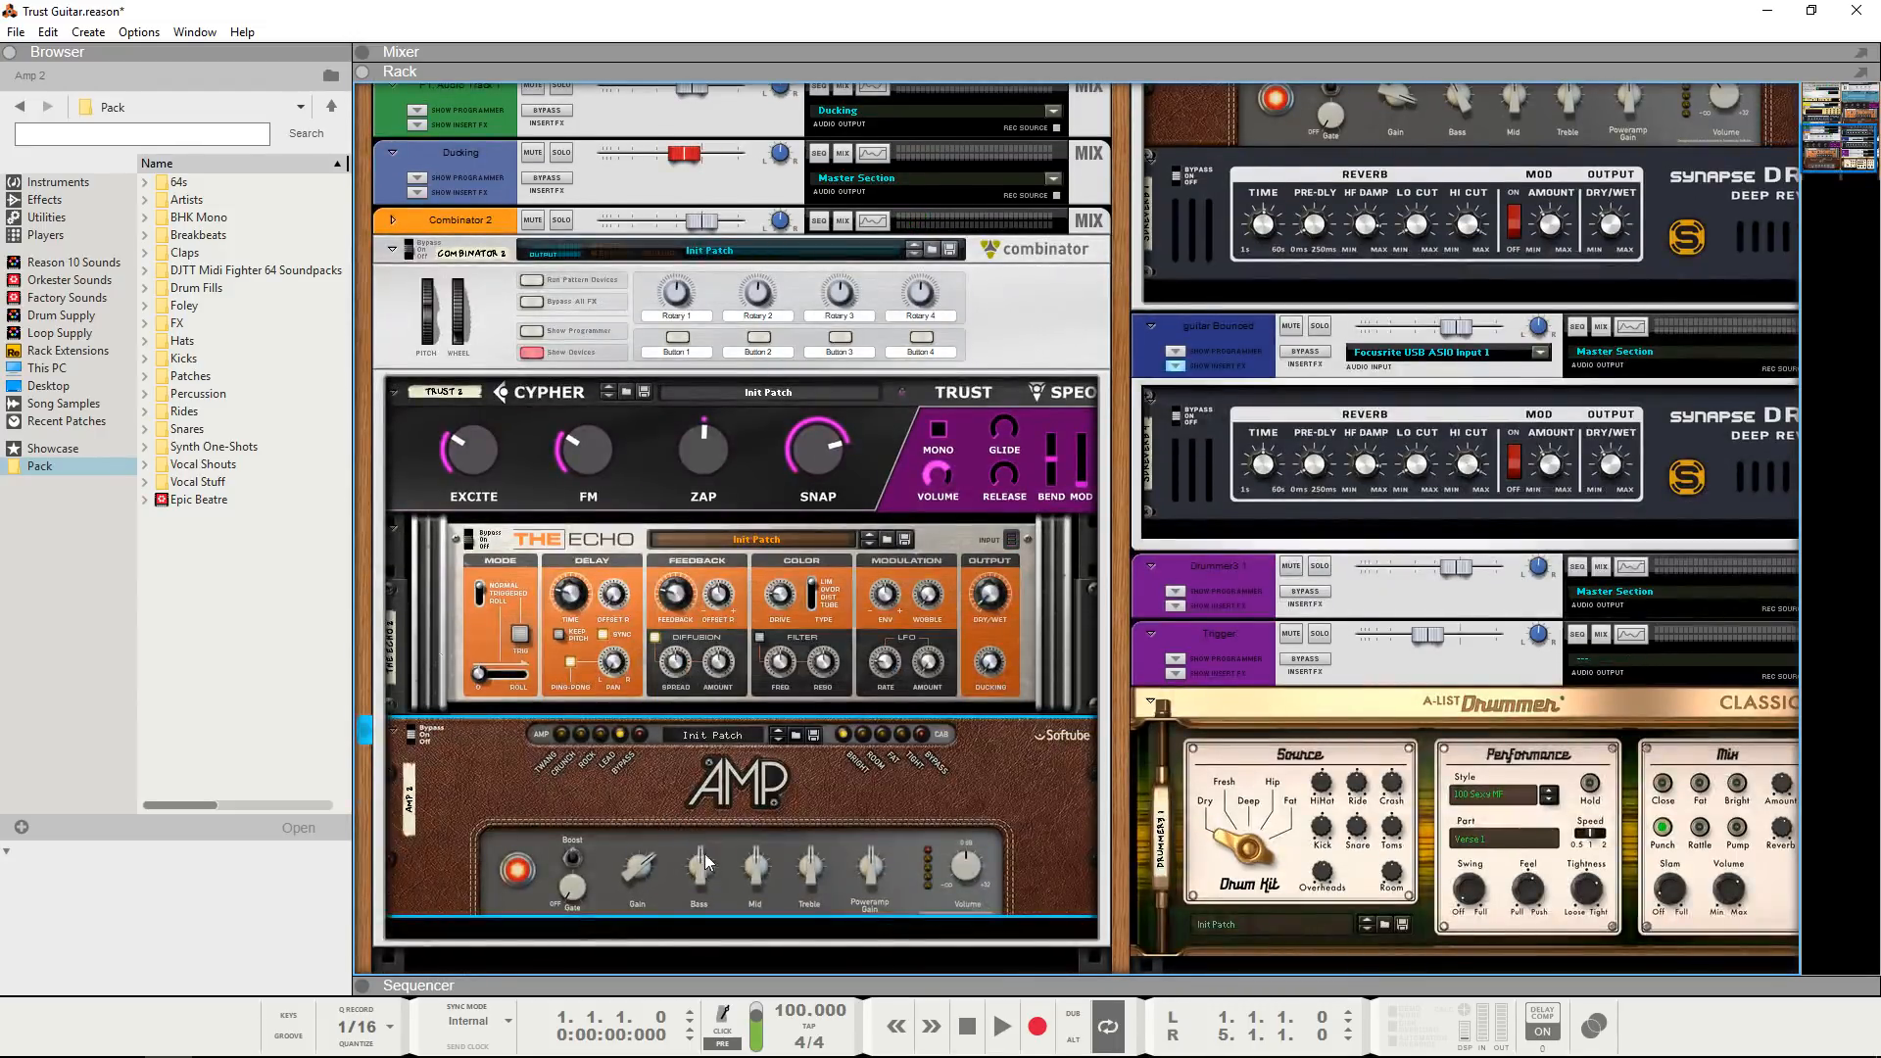
- Lower the new Amp's bass, turn its gain up further and set the Poweramp Gain to 5.6
left_click_drag(704, 868, 655, 865)
scroll(633, 830, "down", 2)
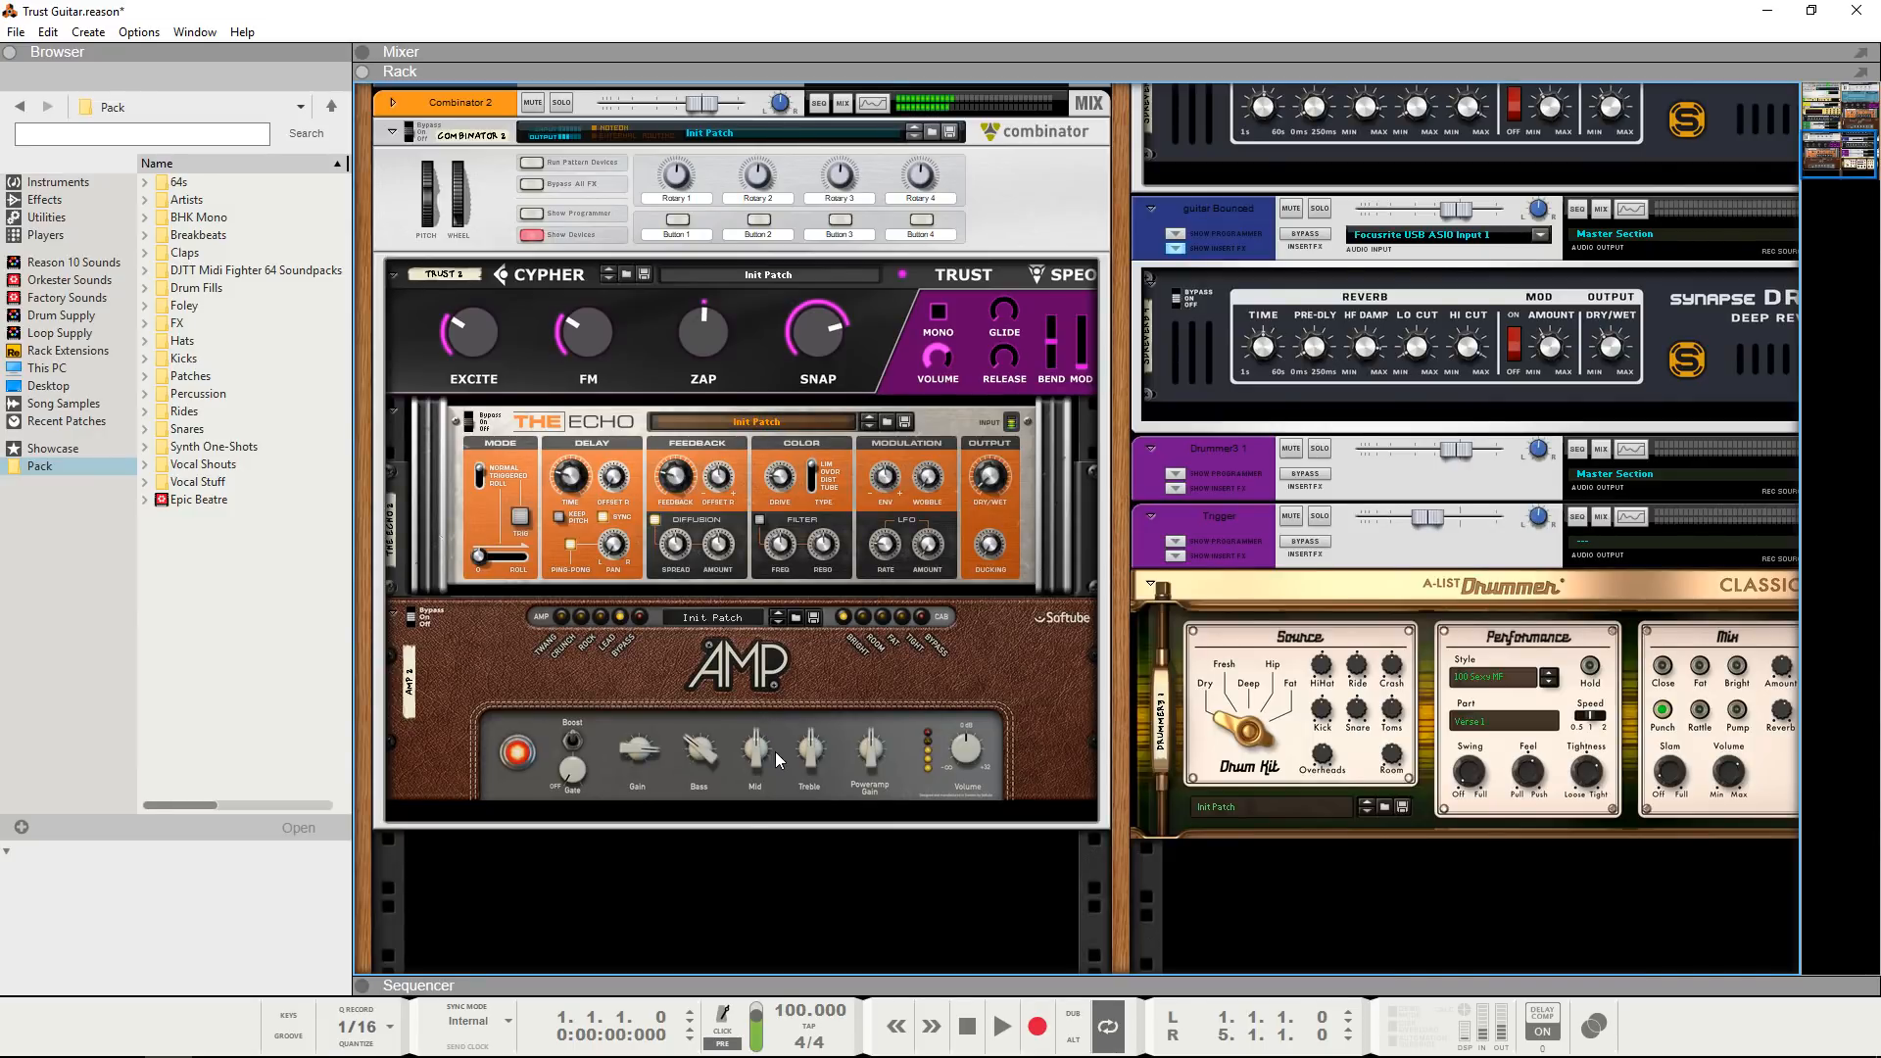
left_click(707, 760)
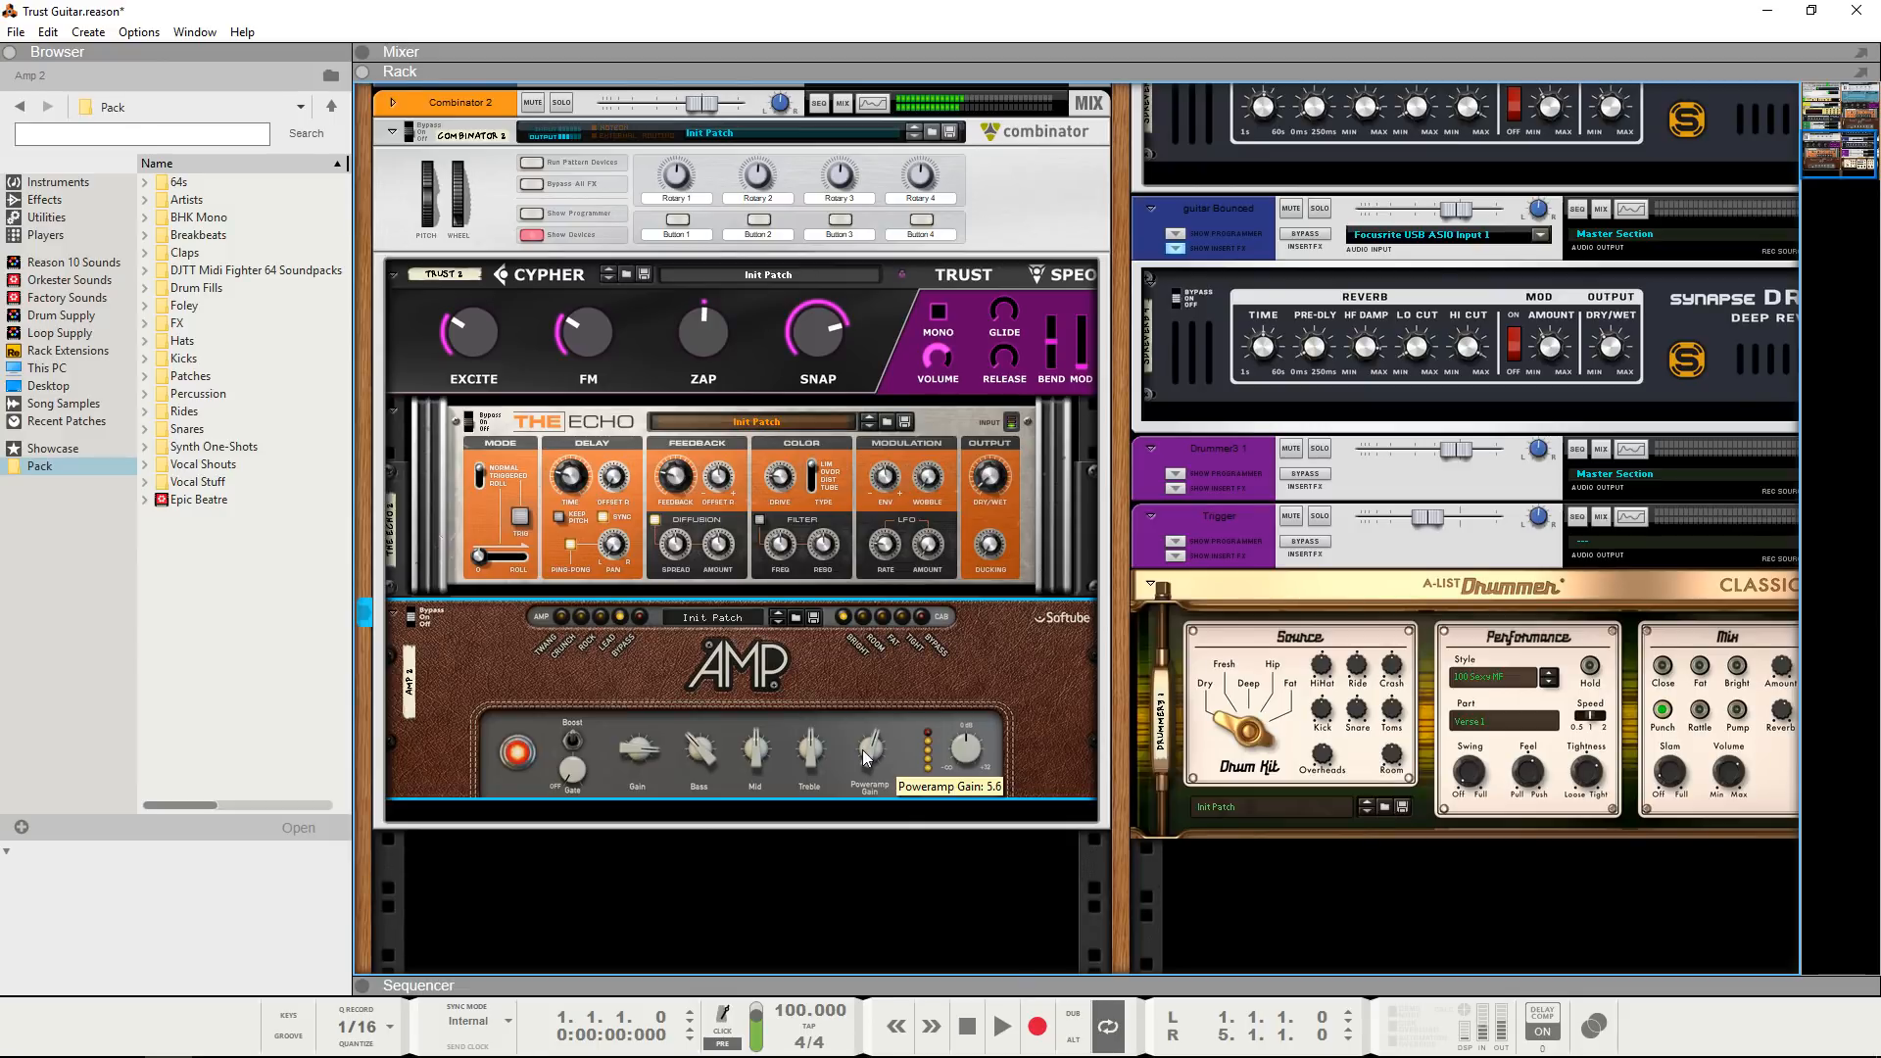
left_click(653, 861)
- Add a Synapse DR-1 Deep Reverb from the effects below the Softube Amp inside the new Combinator
scroll(637, 844, "up", 4)
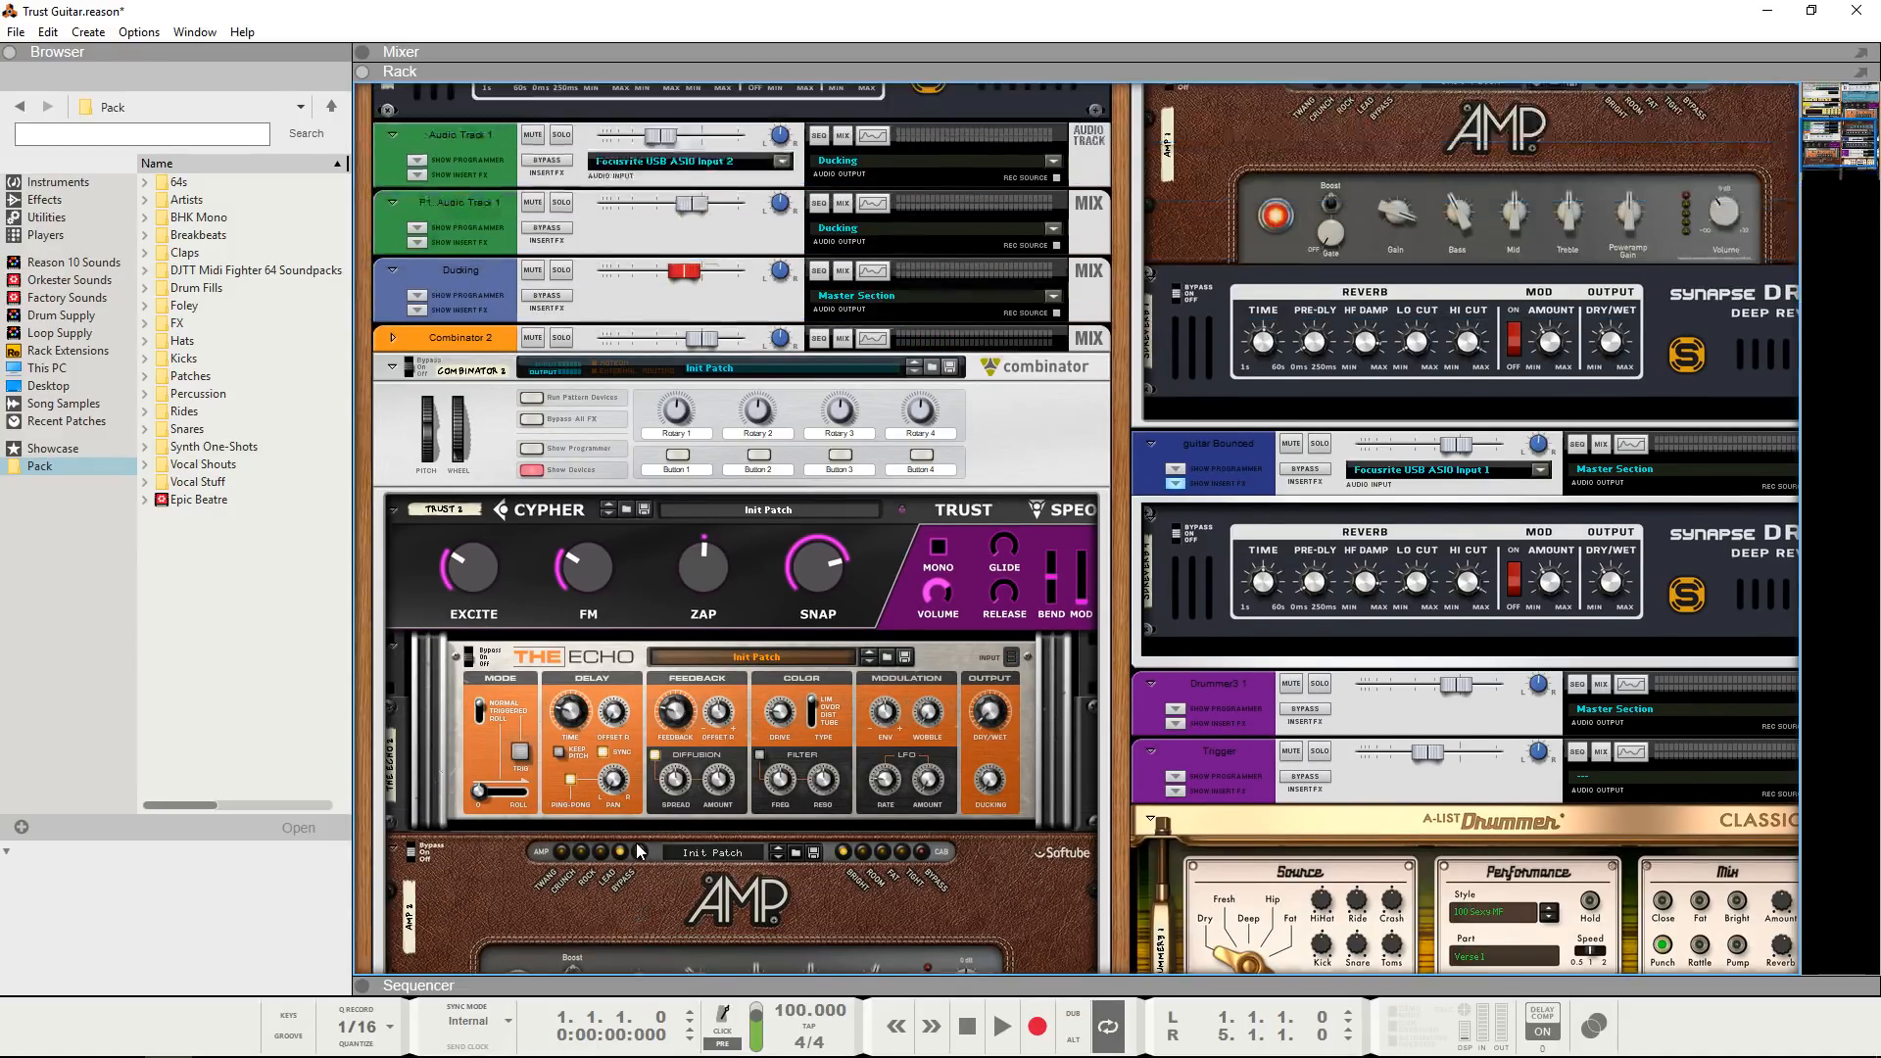
scroll(637, 842, "down", 5)
left_click(44, 199)
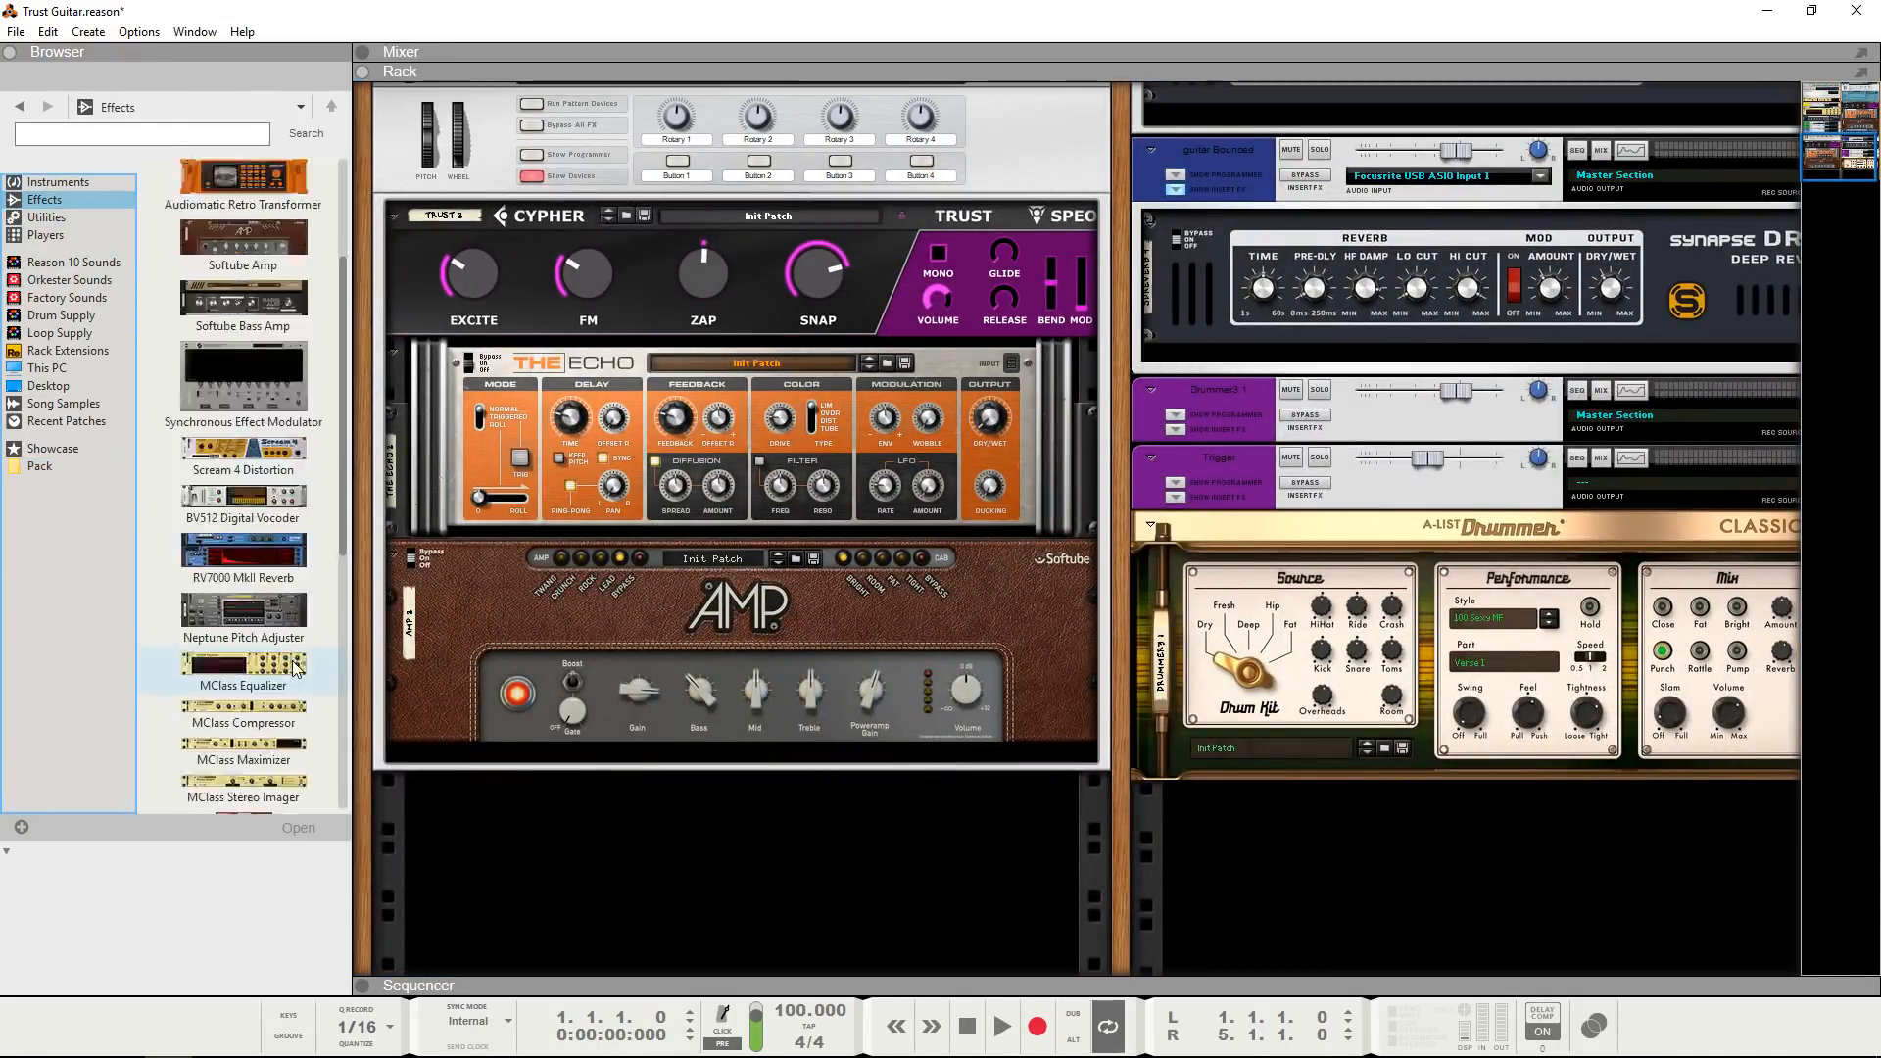
scroll(295, 668, "down", 10)
left_click_drag(245, 752, 586, 780)
- Set the new DR-1 reverb's Dry/Wet to 33% and check its Reverb Time setting
scroll(925, 847, "down", 2)
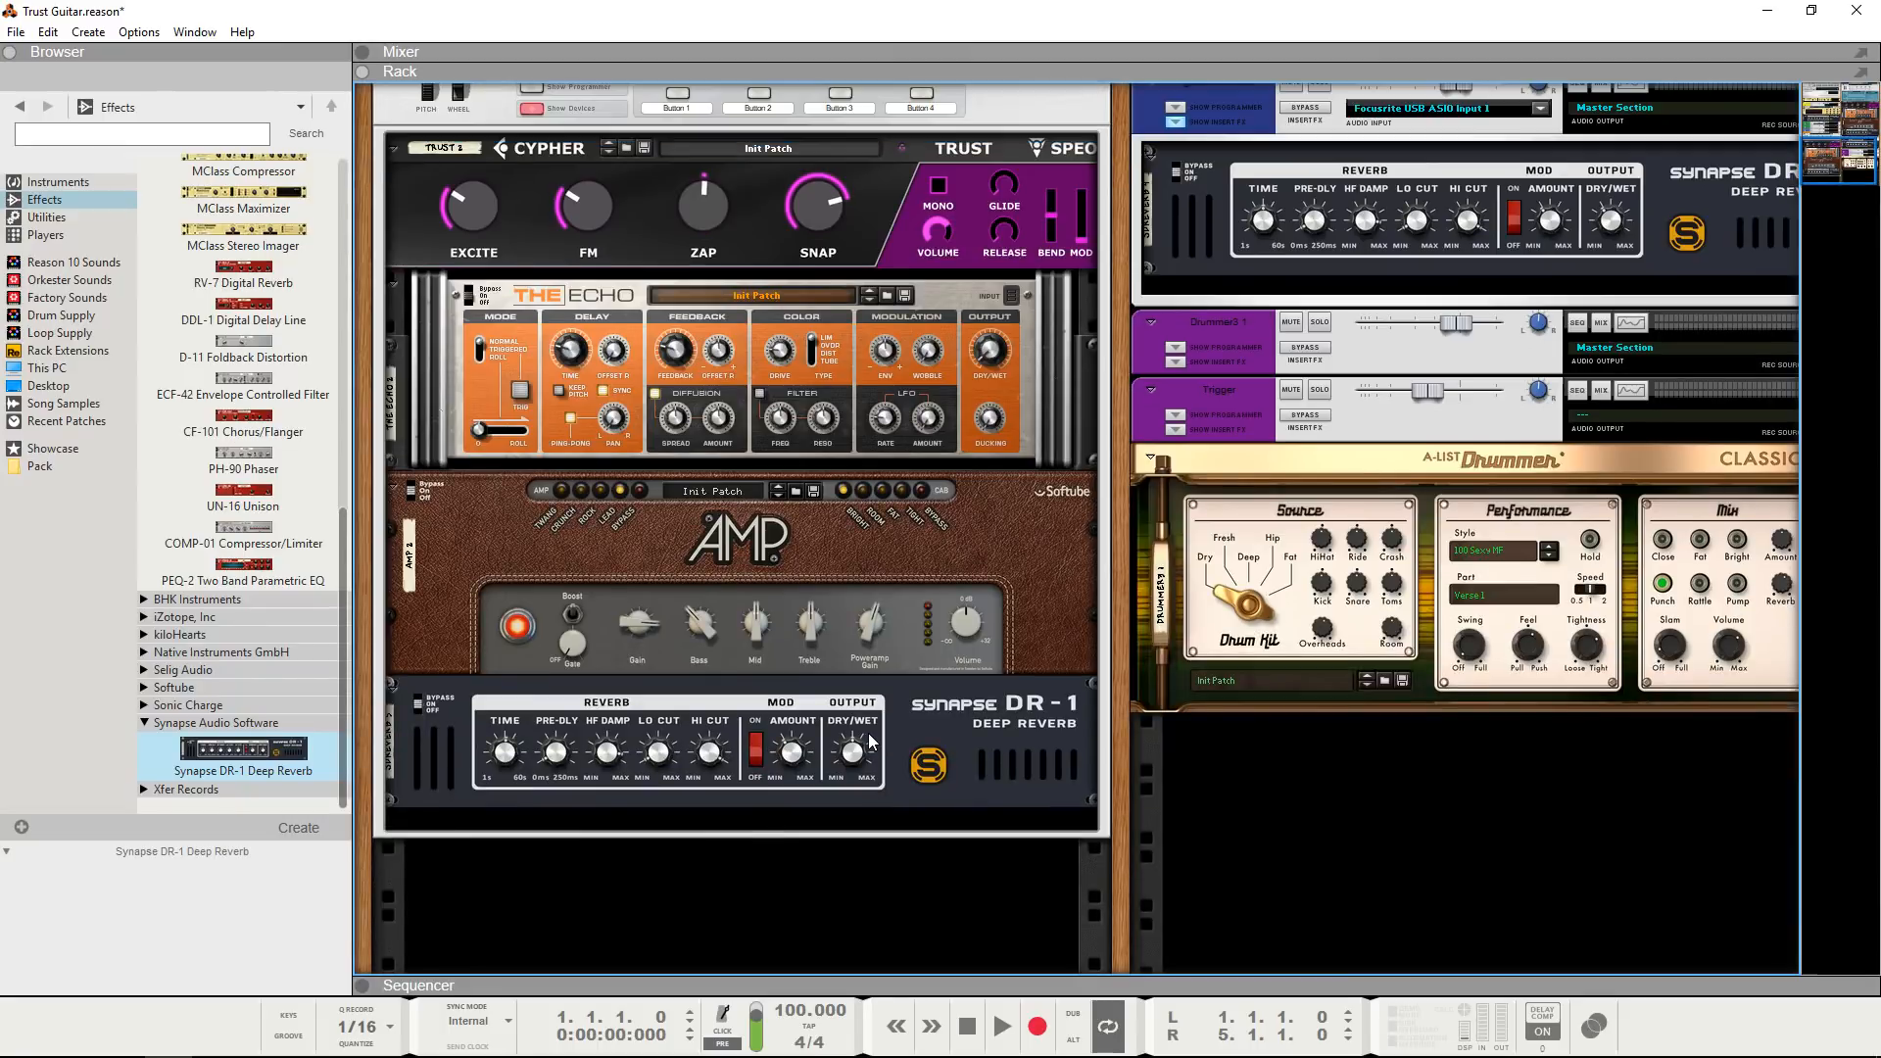
scroll(858, 698, "up", 1)
left_click(860, 771)
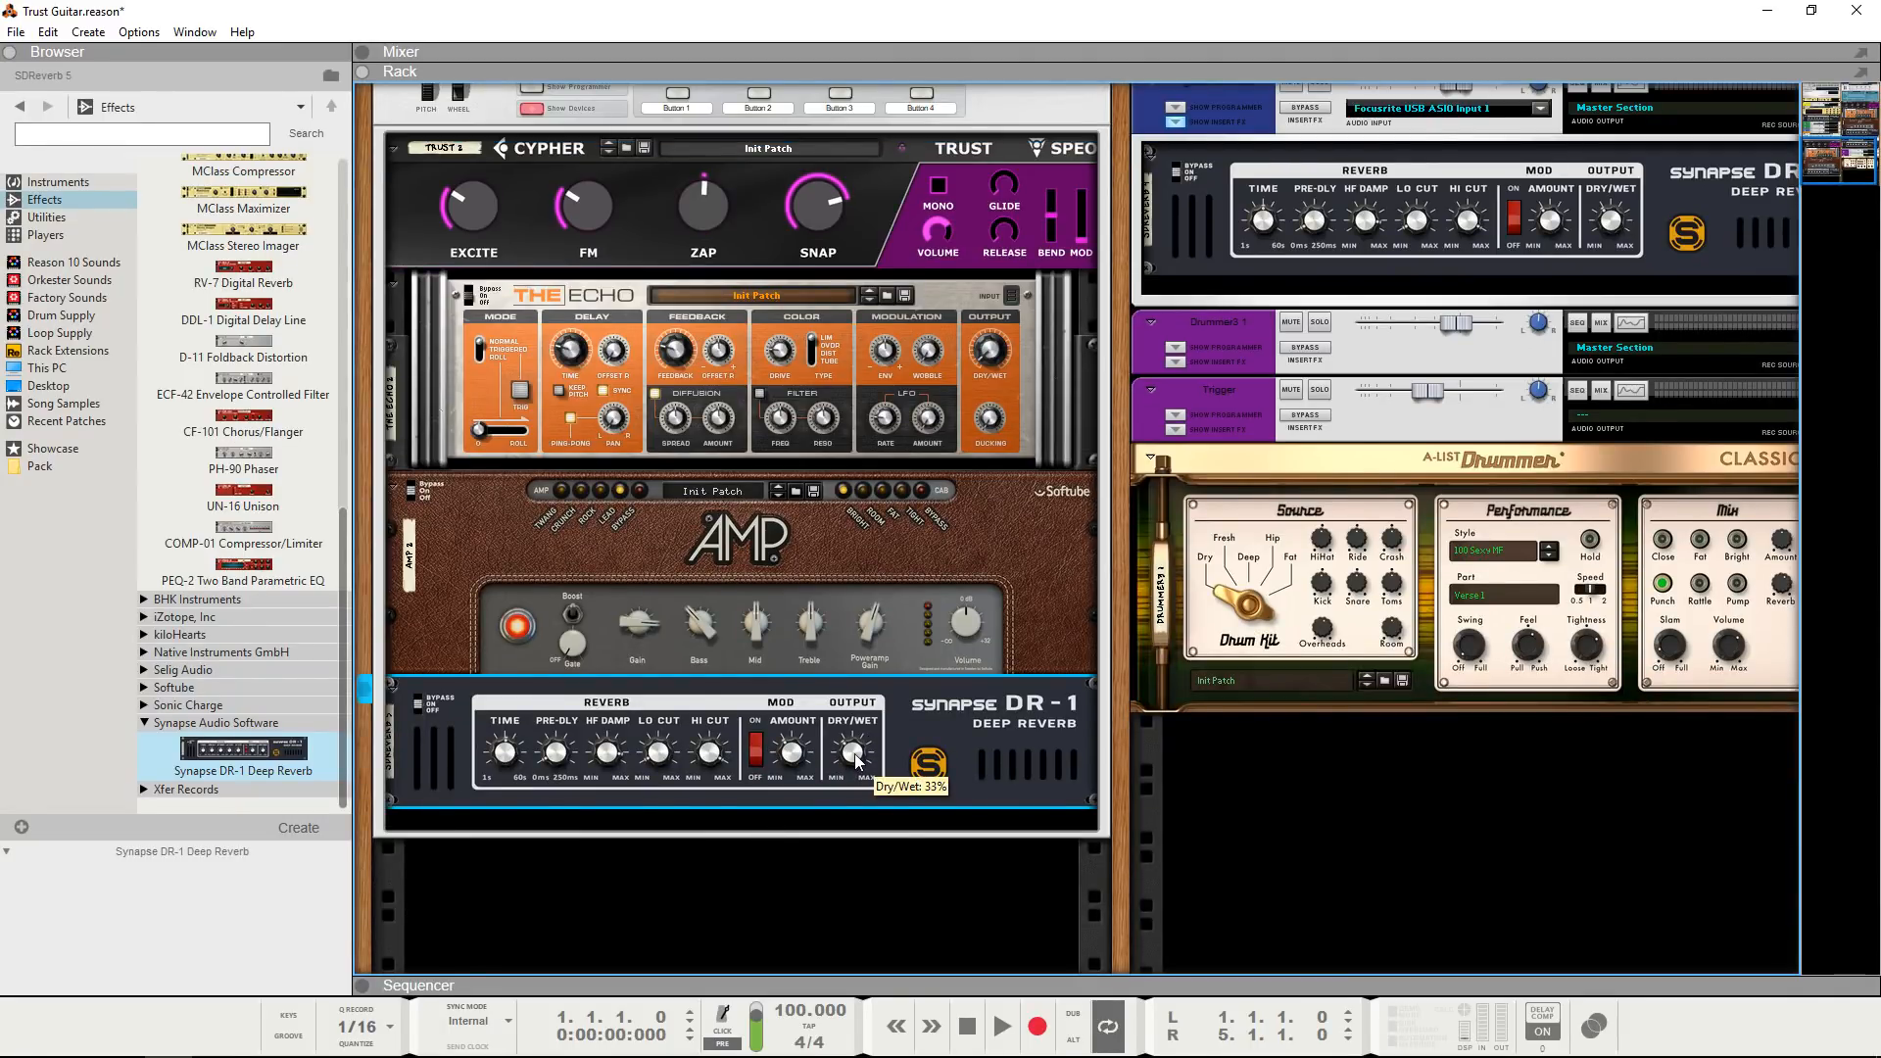
scroll(853, 753, "down", 5)
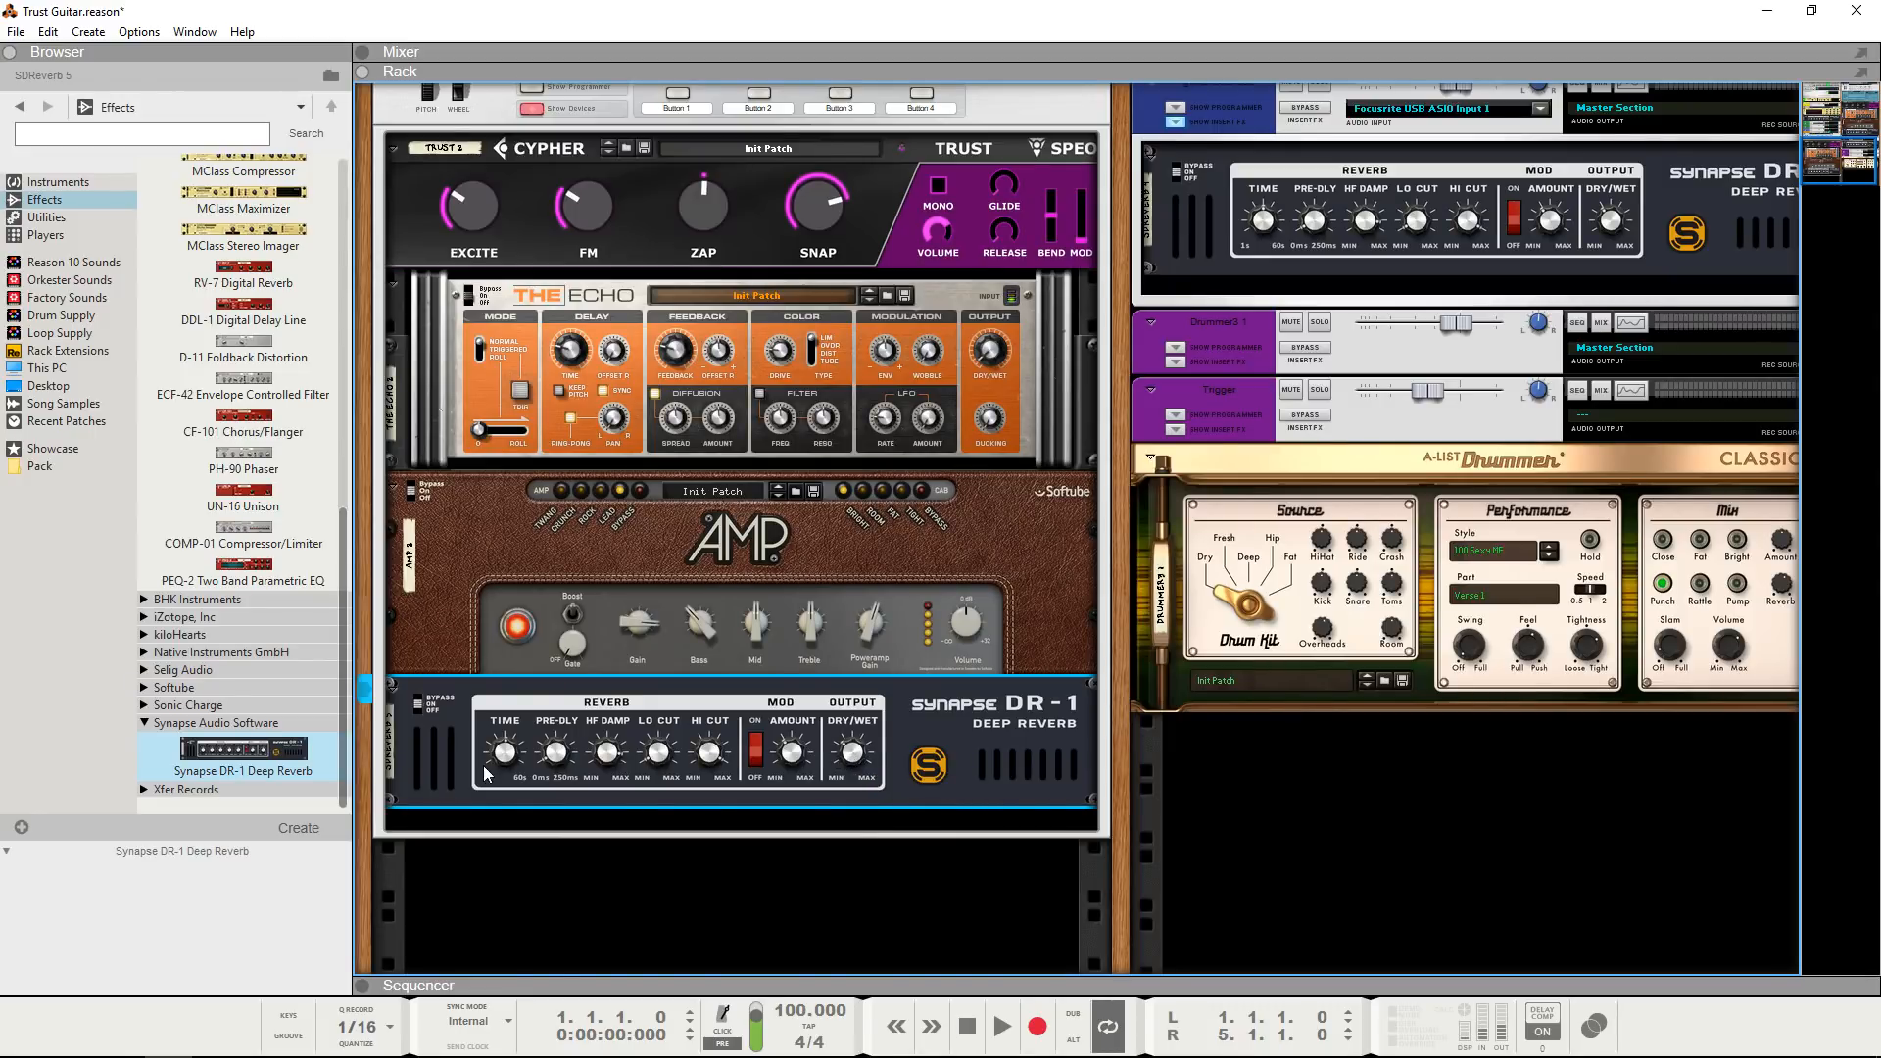
mouse_move(512, 762)
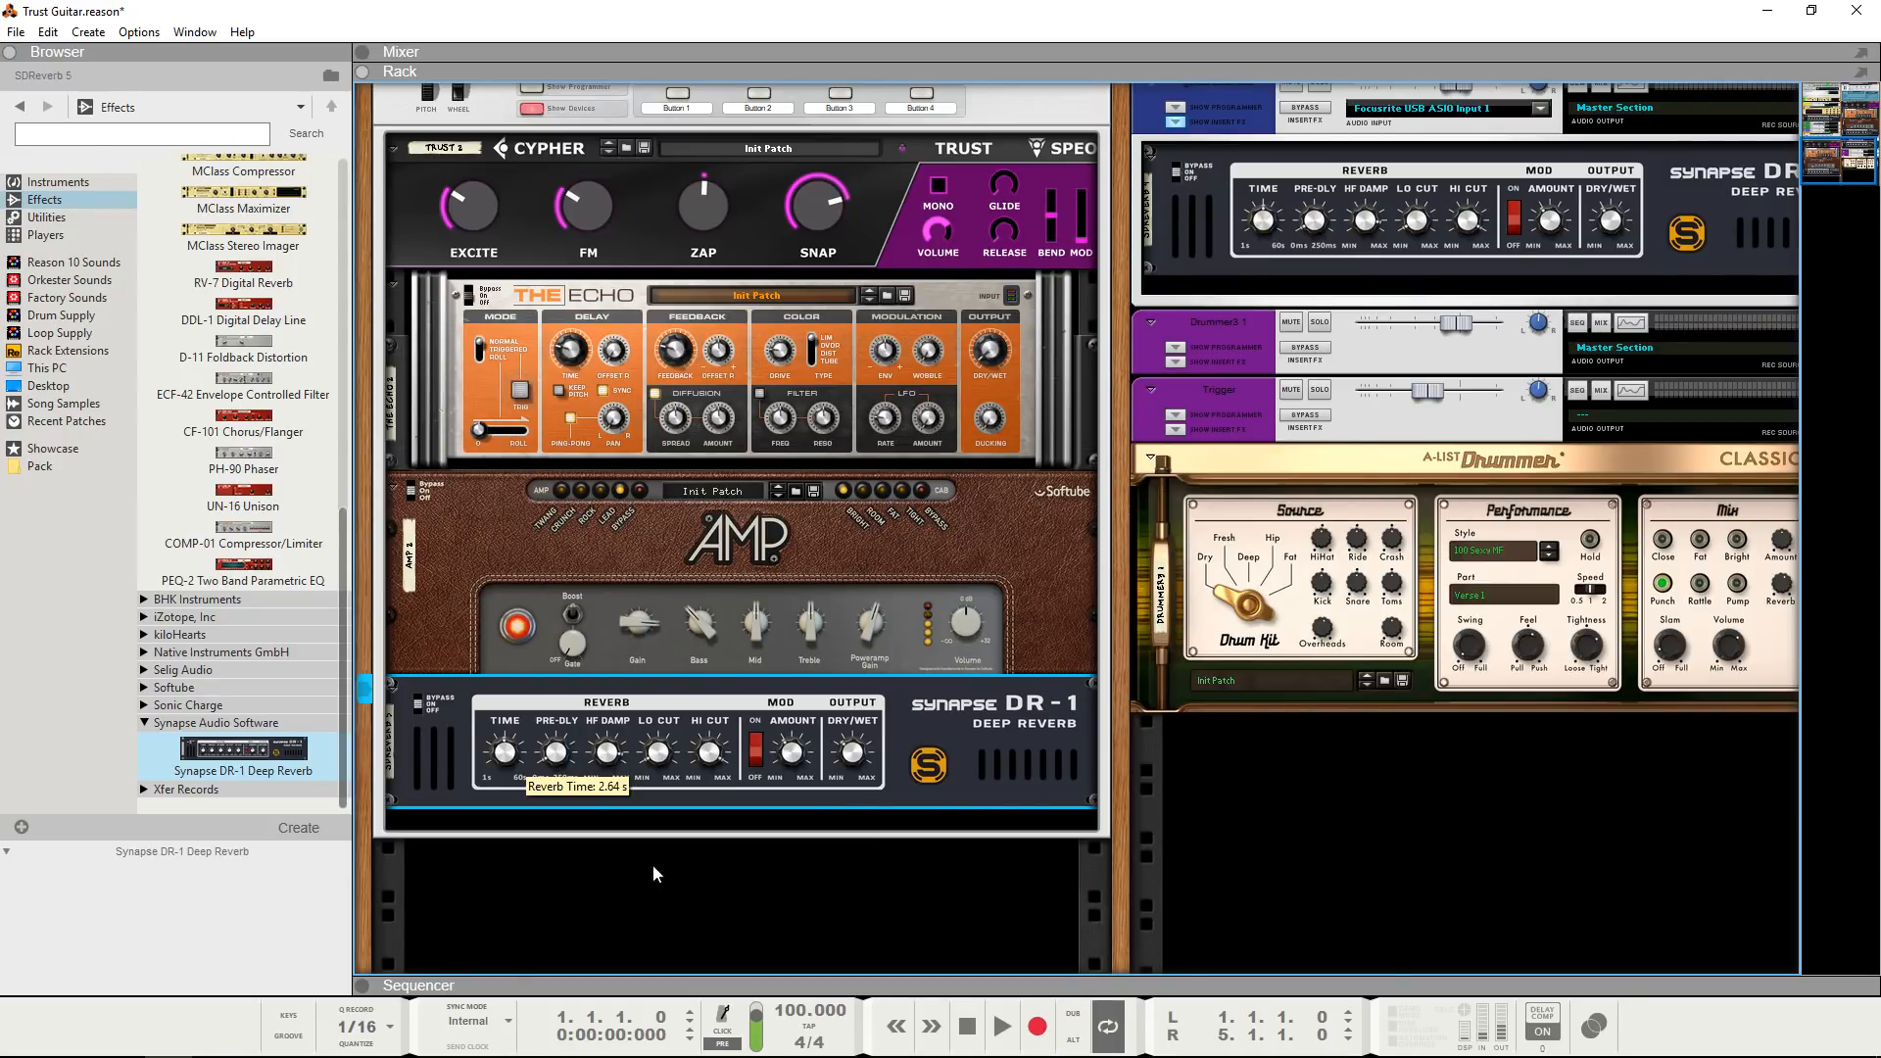
scroll(650, 869, "up", 3)
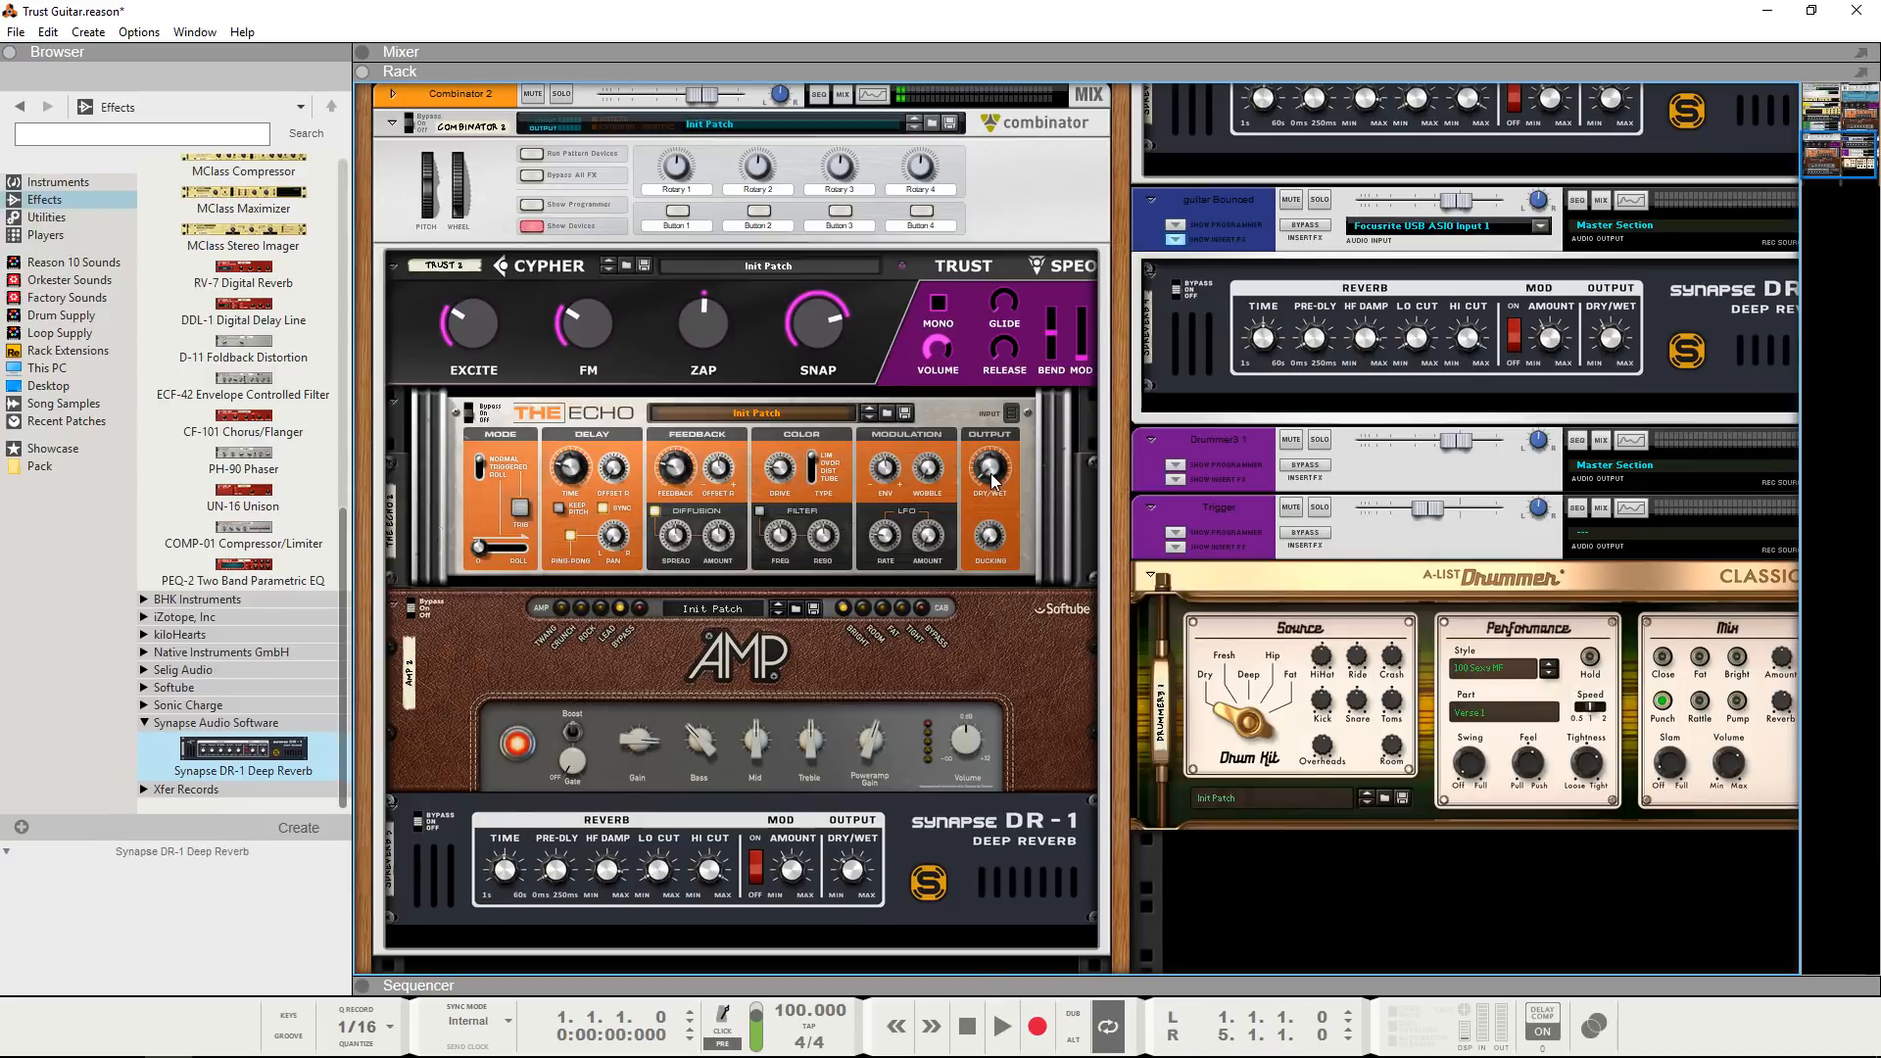
scroll(949, 893, "down", 3)
scroll(946, 886, "up", 3)
scroll(952, 856, "down", 1)
scroll(952, 862, "down", 3)
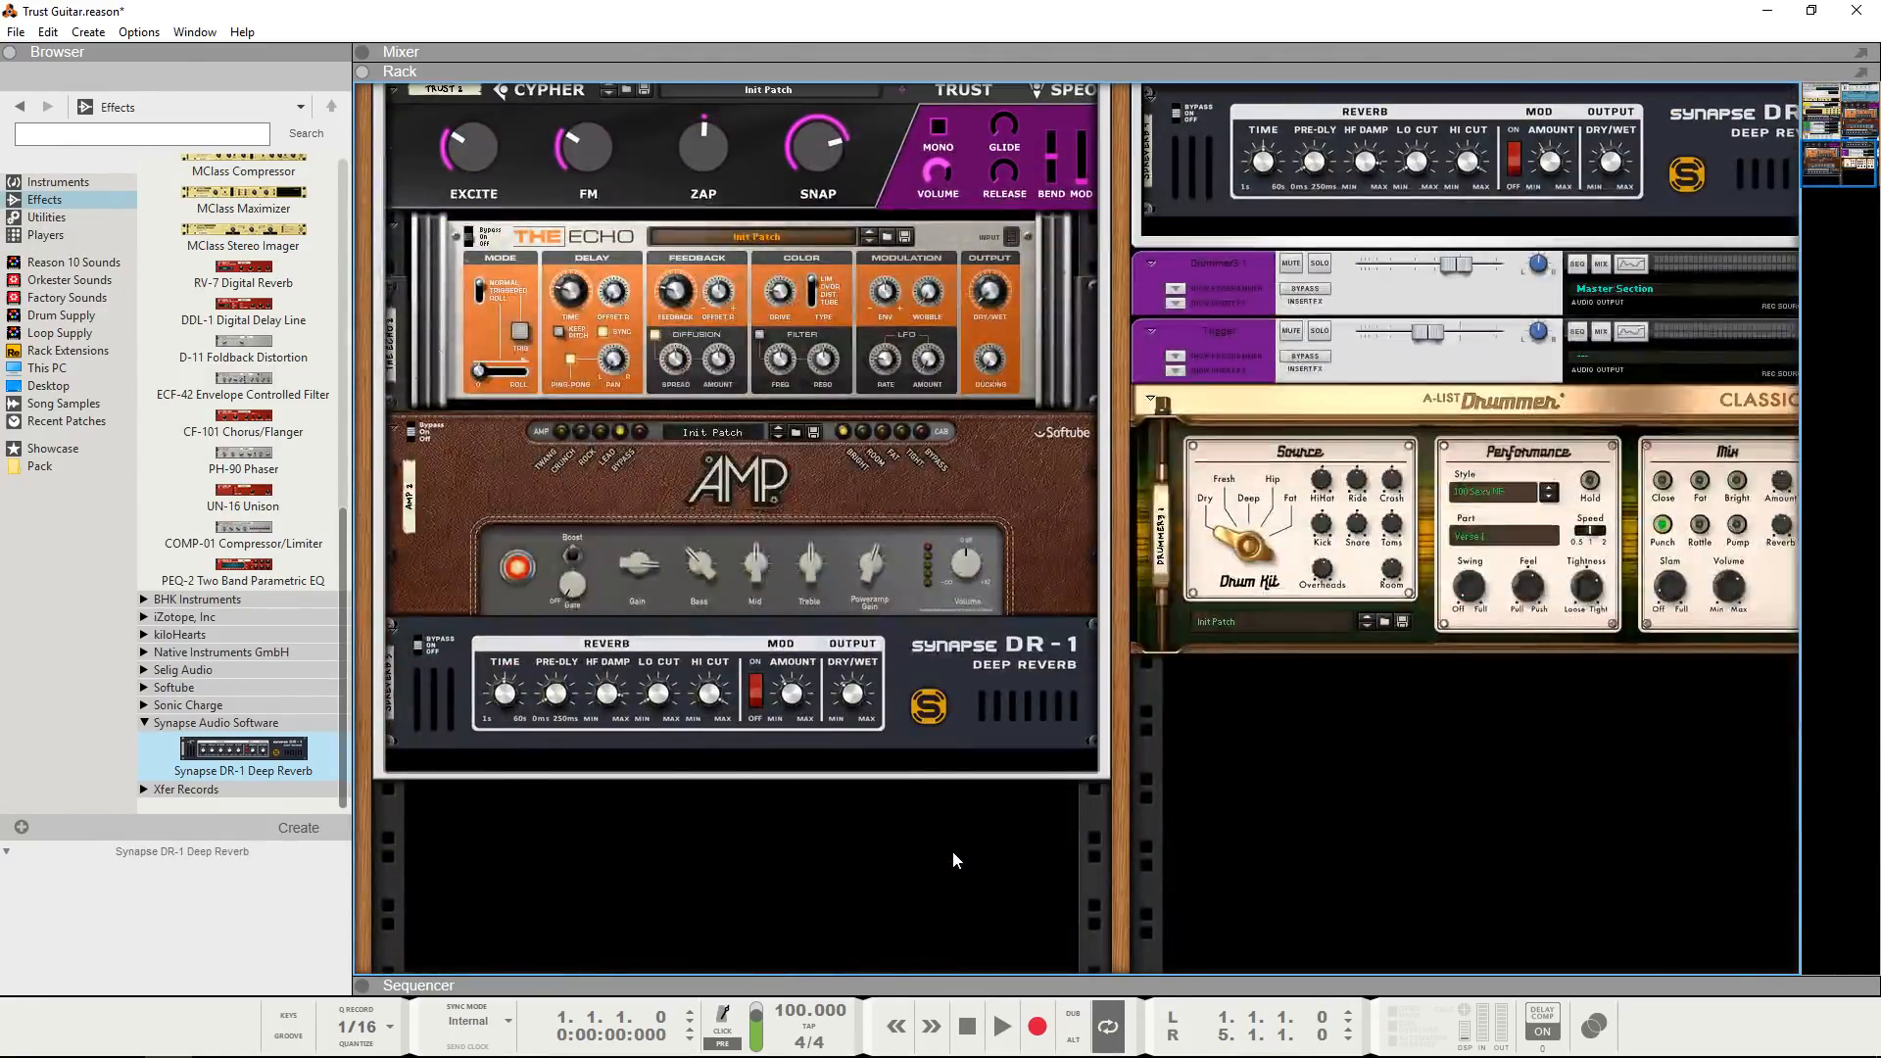
scroll(948, 843, "up", 4)
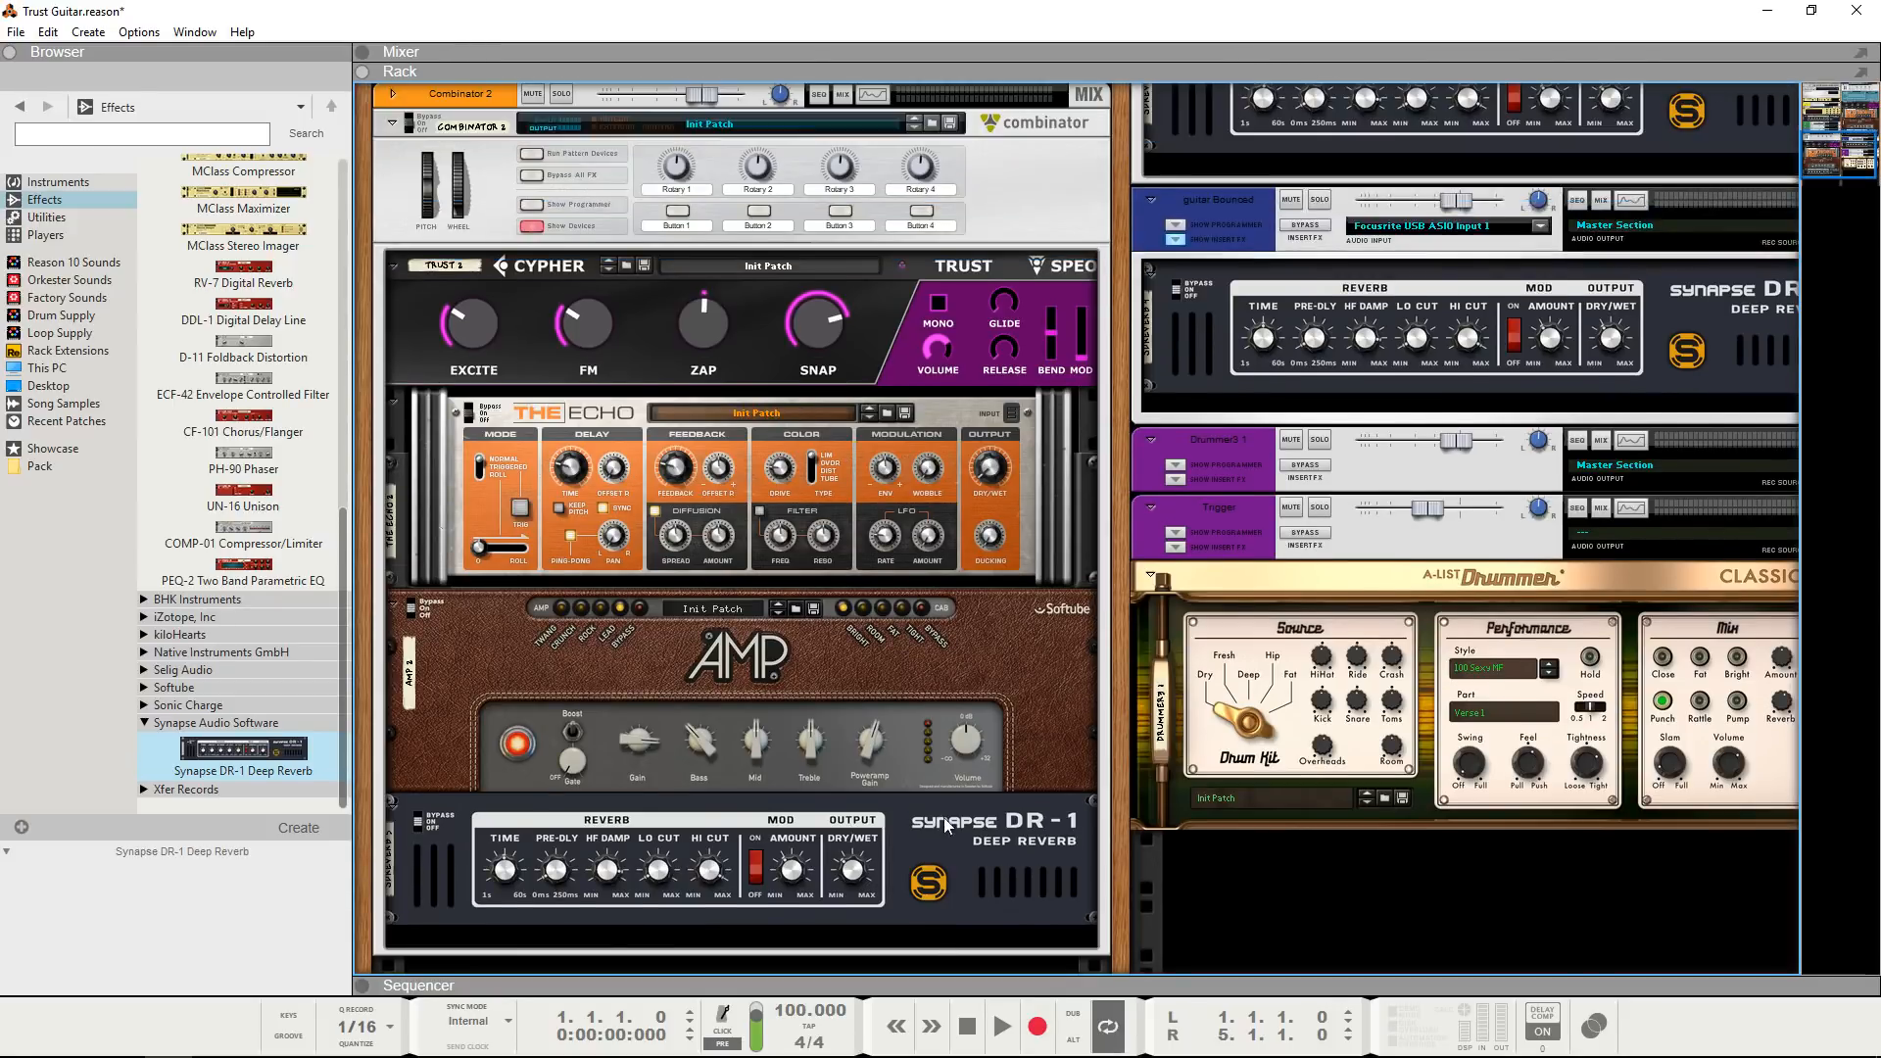
scroll(650, 682, "up", 1)
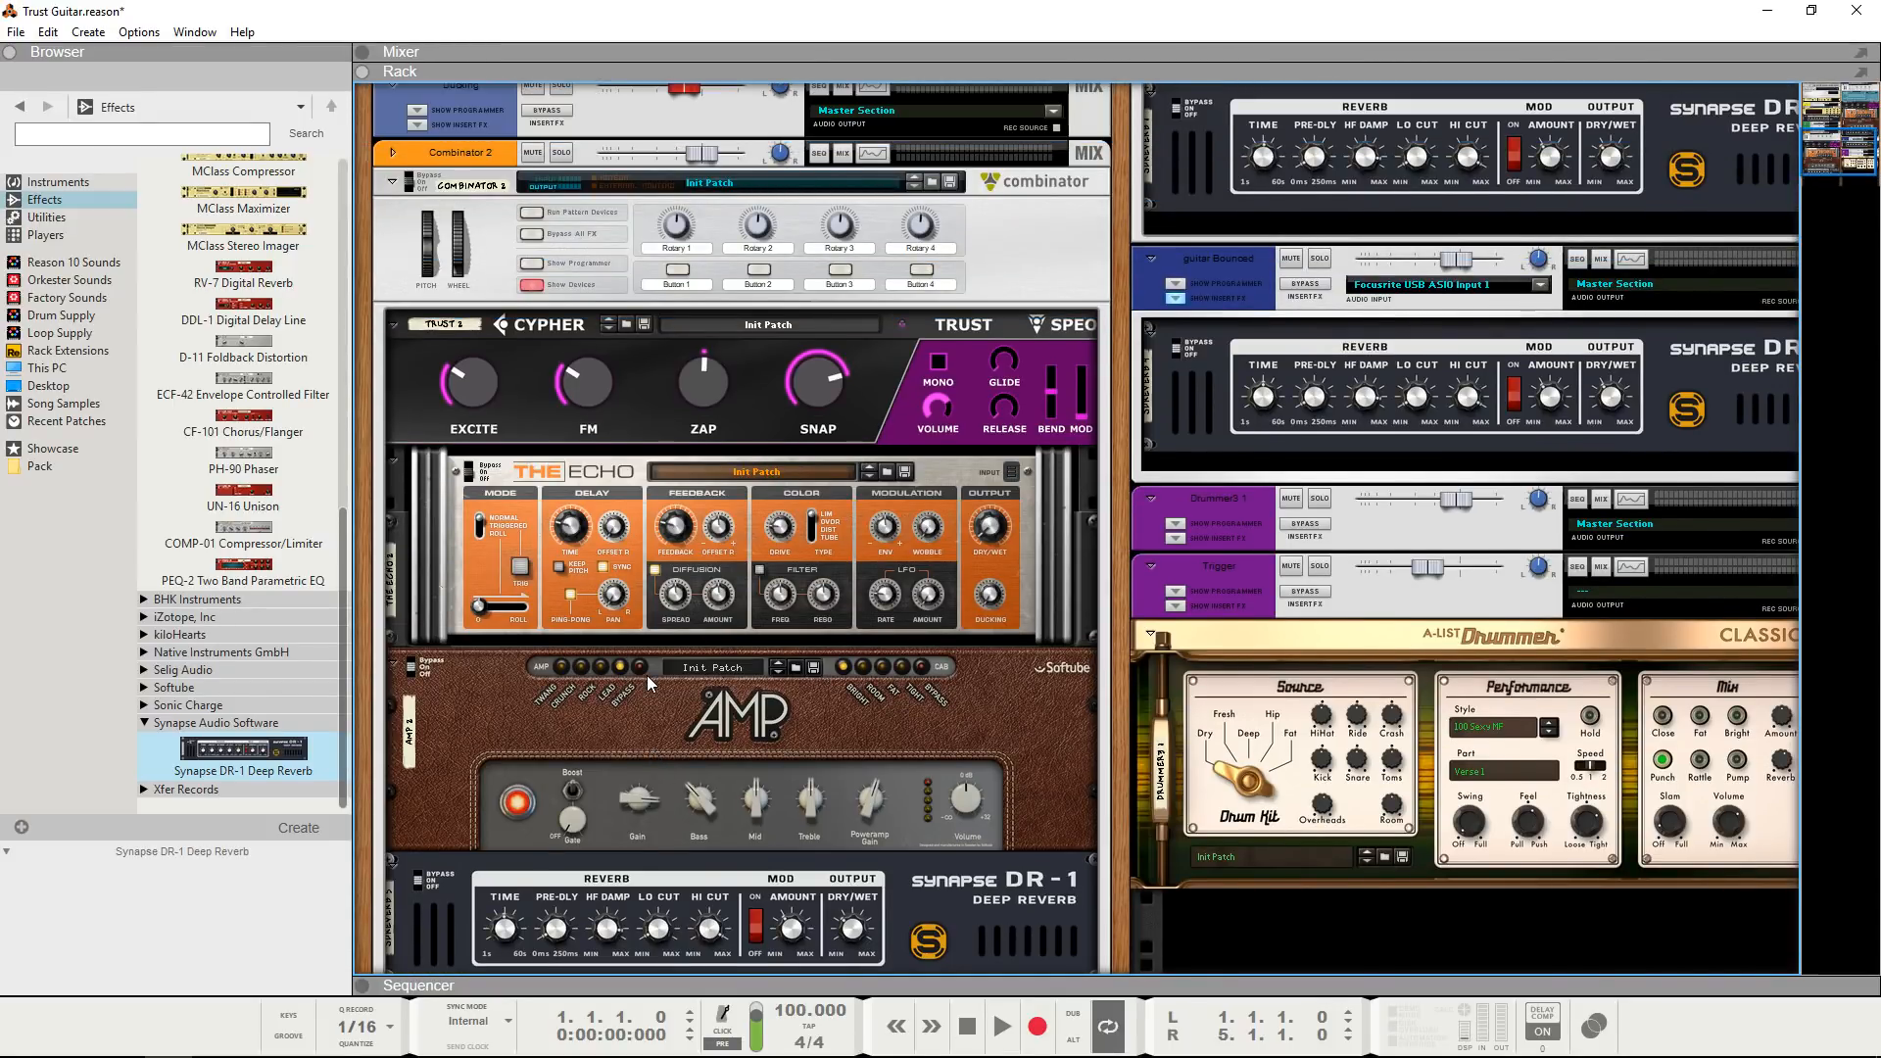
scroll(646, 674, "down", 1)
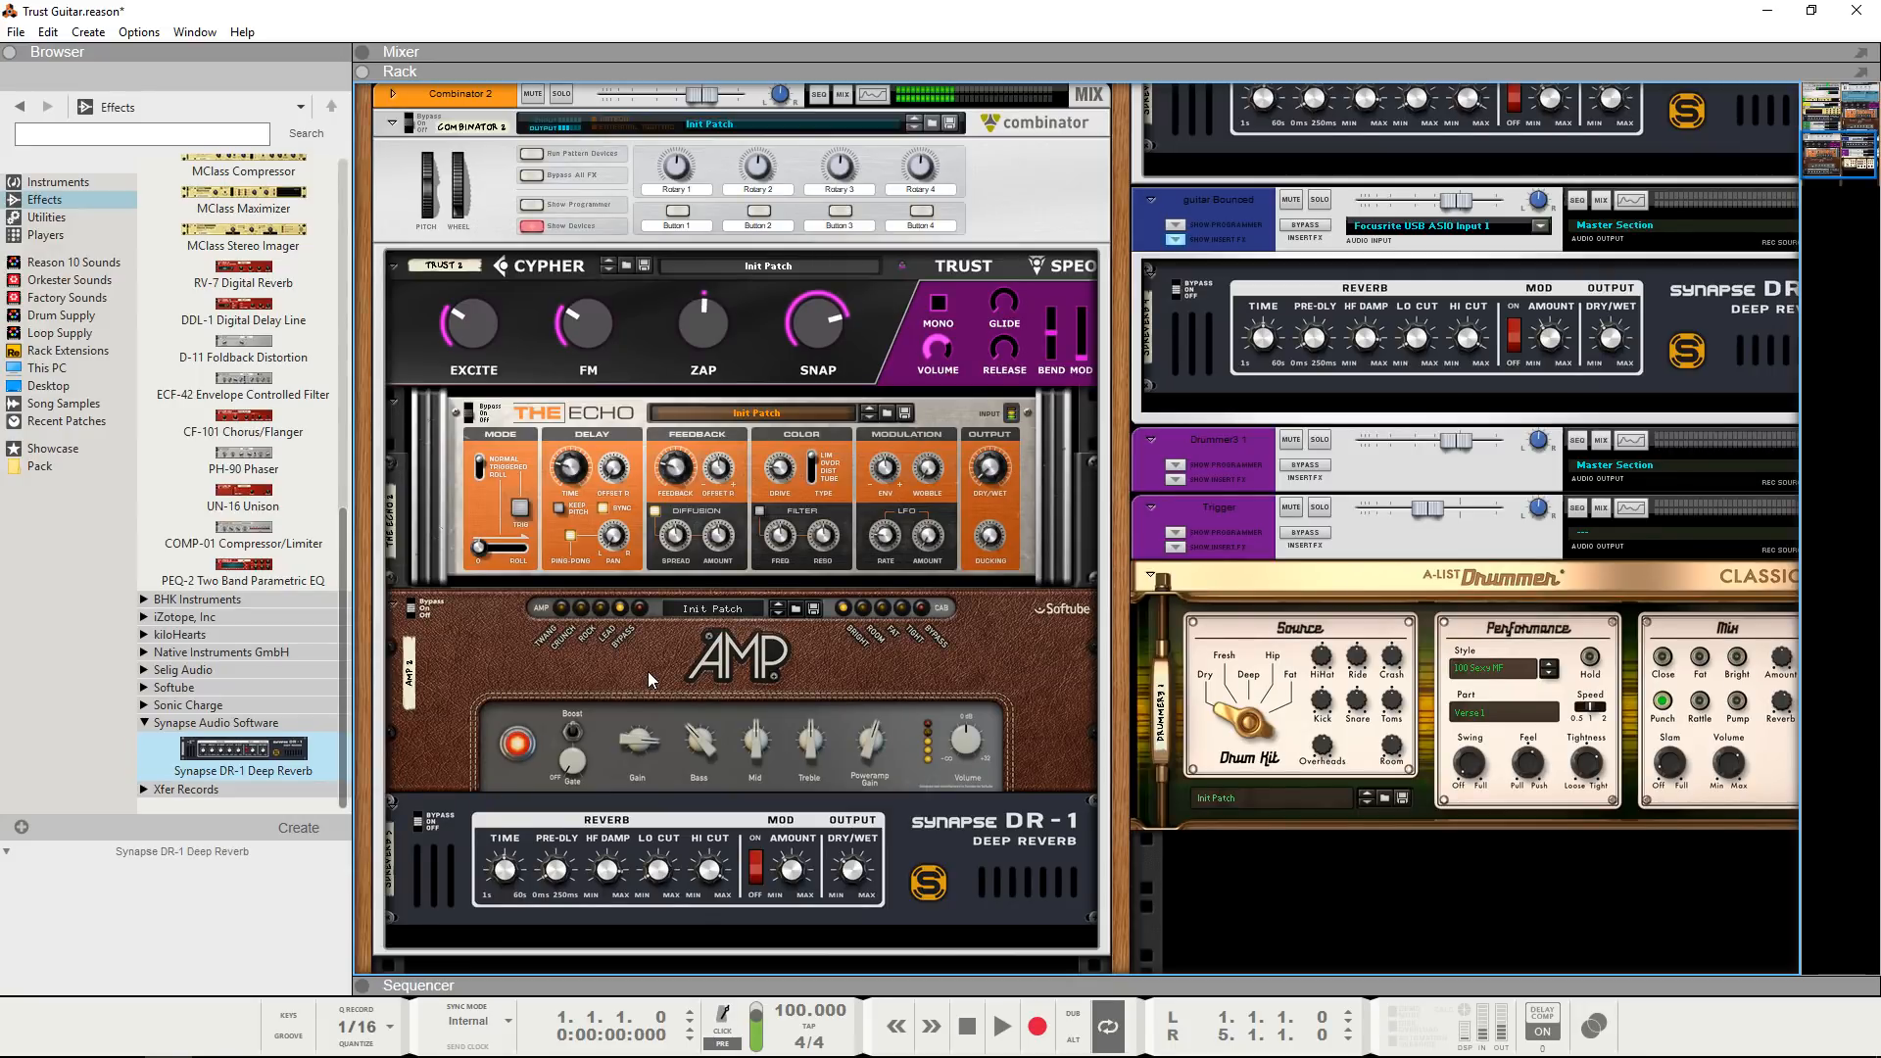
scroll(648, 672, "up", 3)
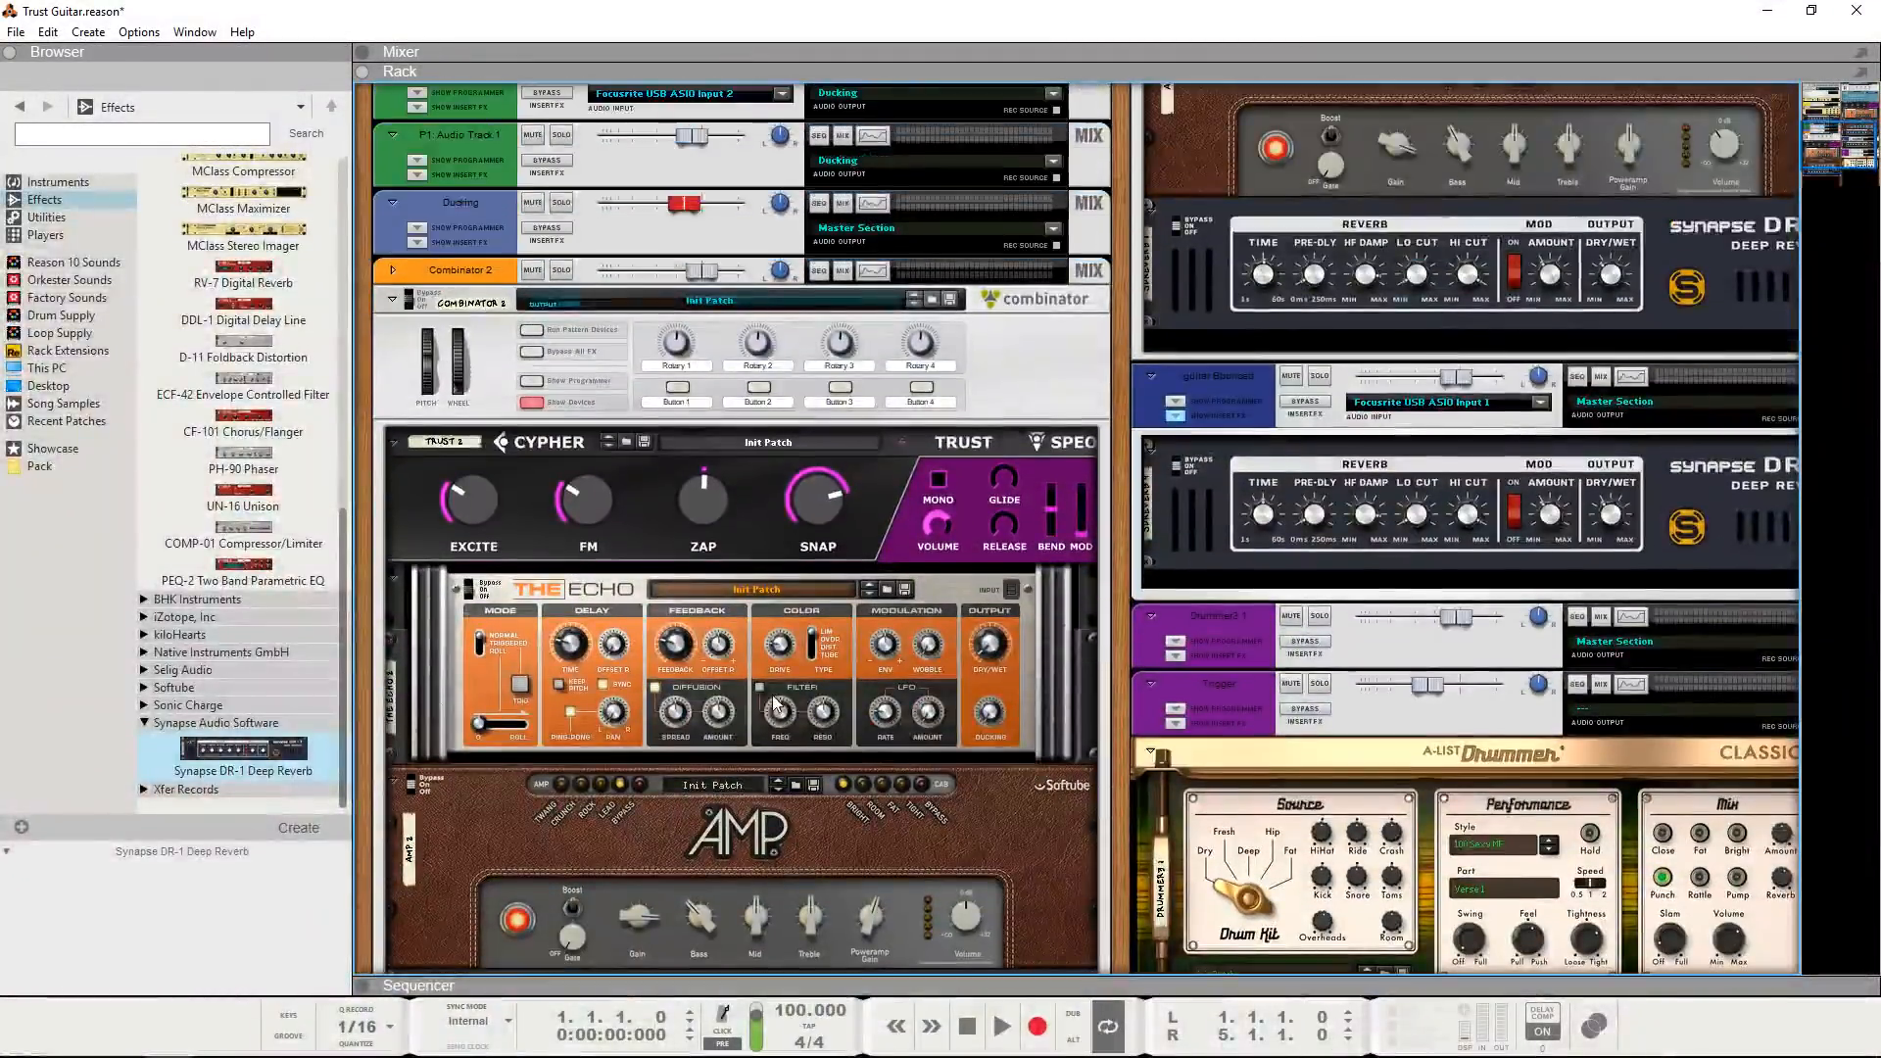
scroll(774, 700, "down", 3)
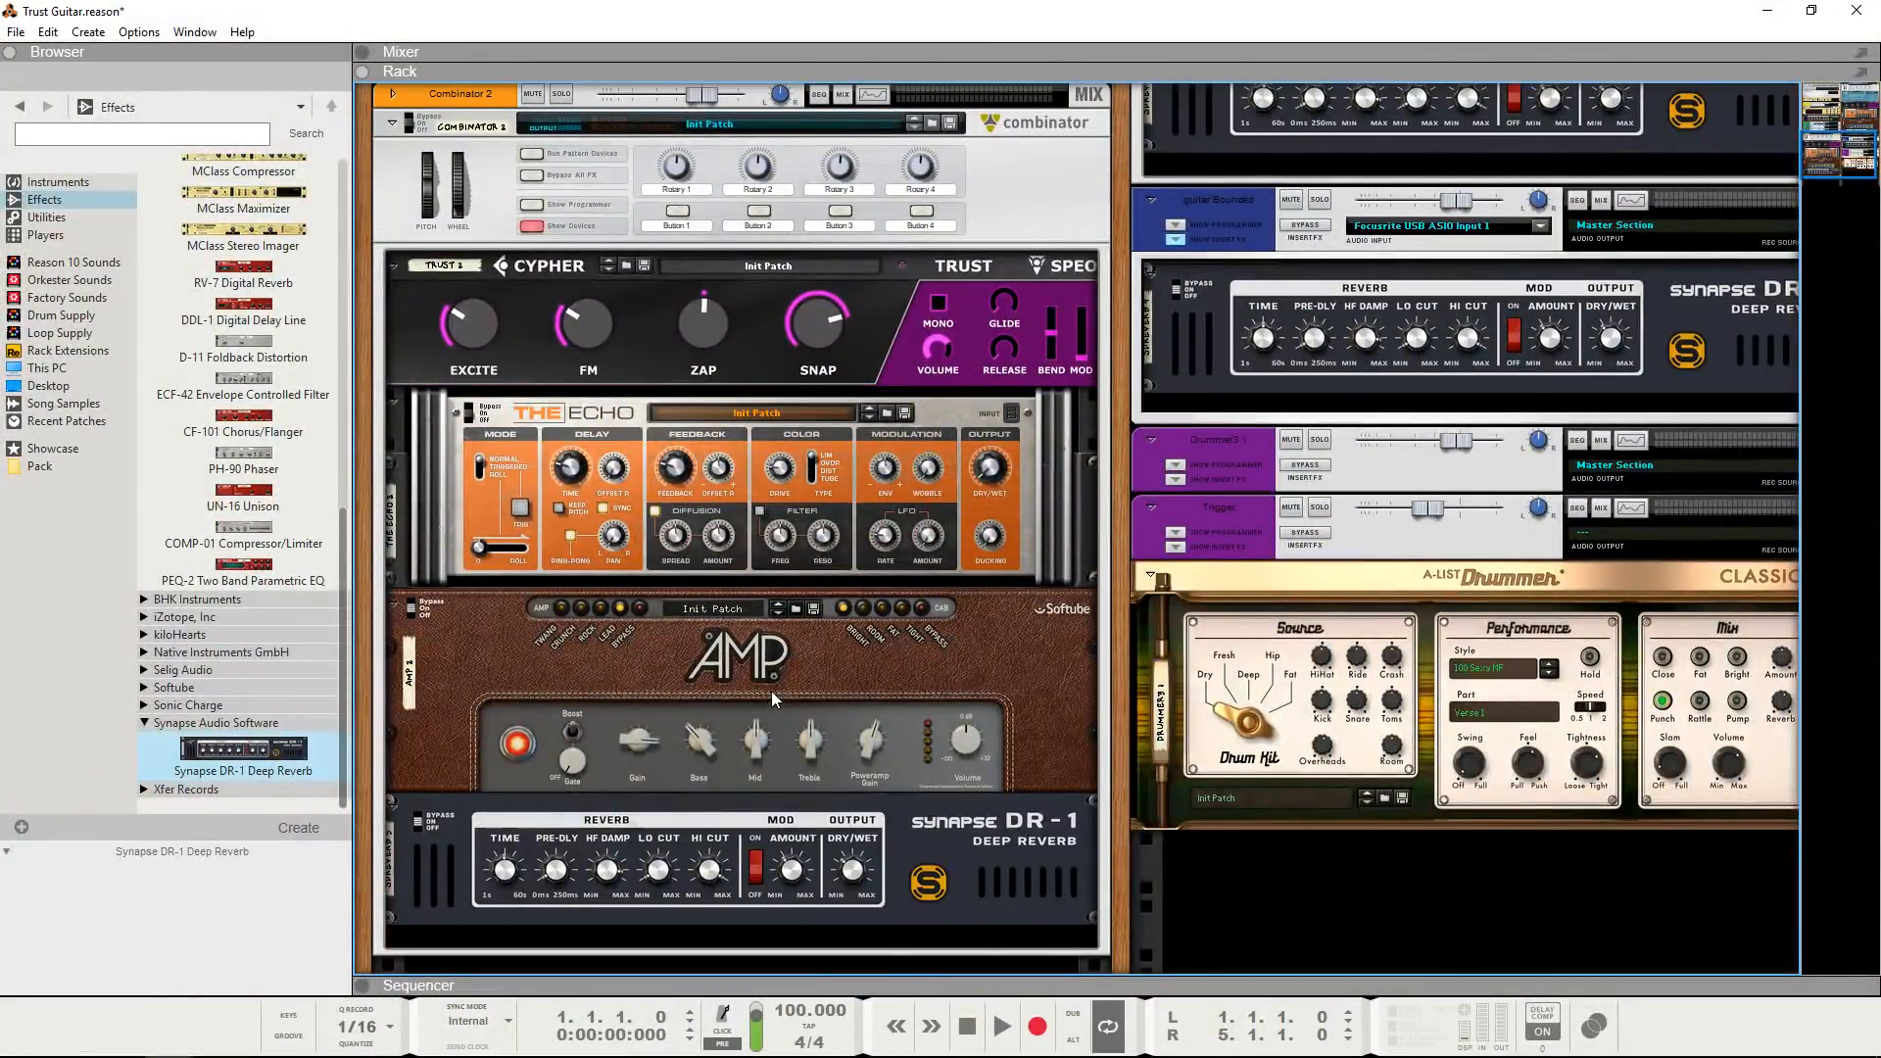
- Show the new Combinator's programmer and select the Trust 2 synthesizer in its device list
scroll(762, 686, "up", 3)
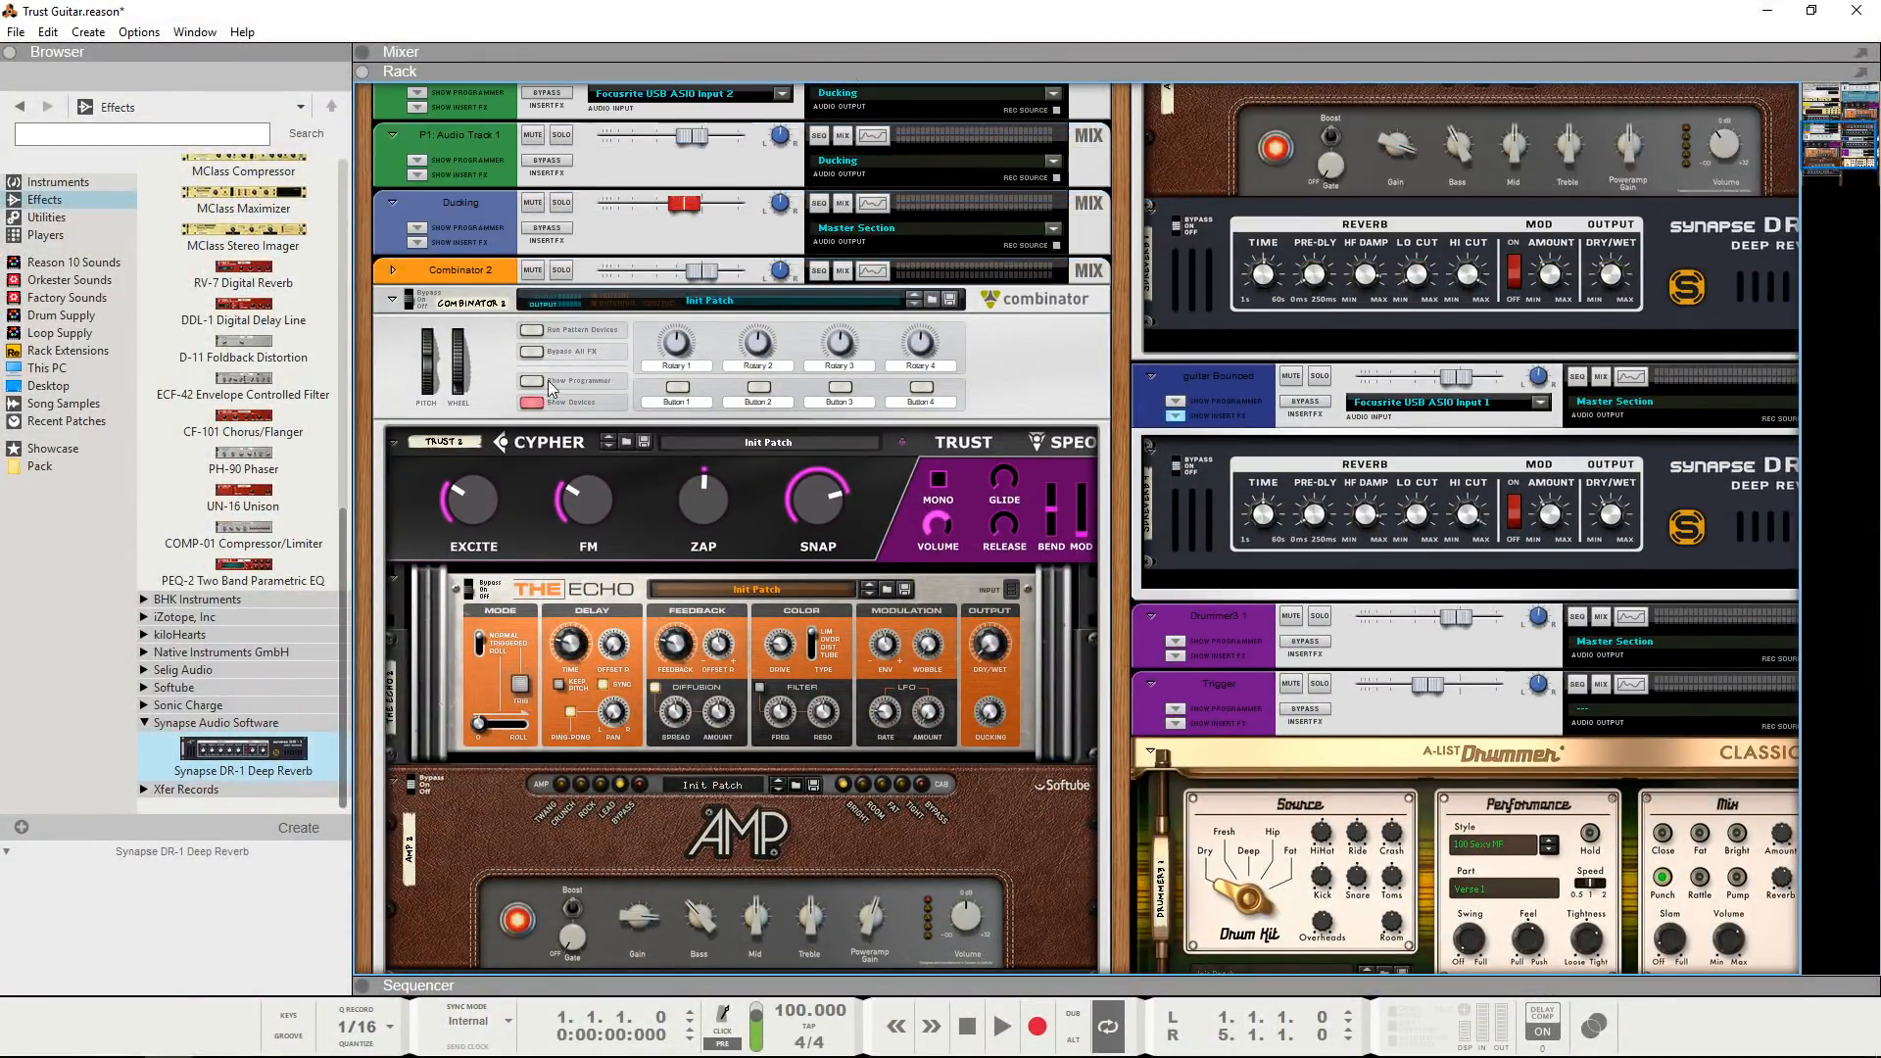
left_click(537, 382)
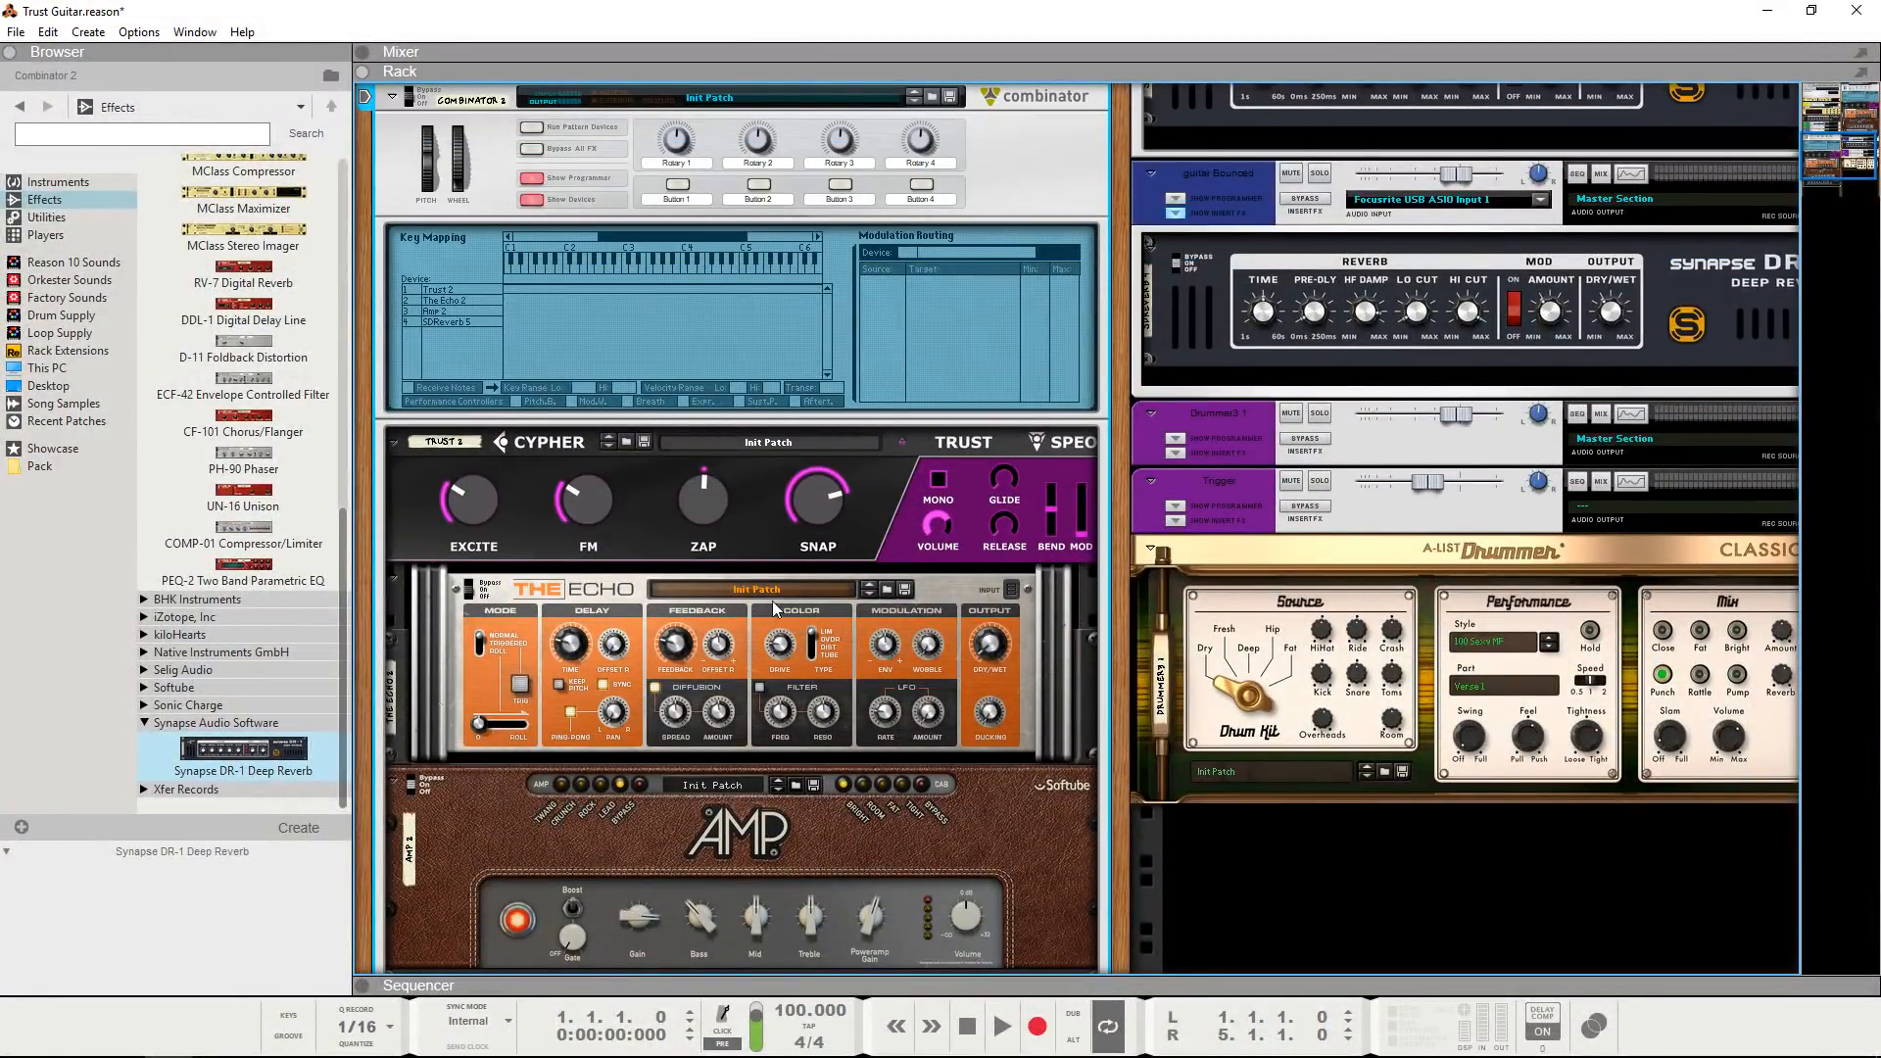
scroll(731, 746, "up", 1)
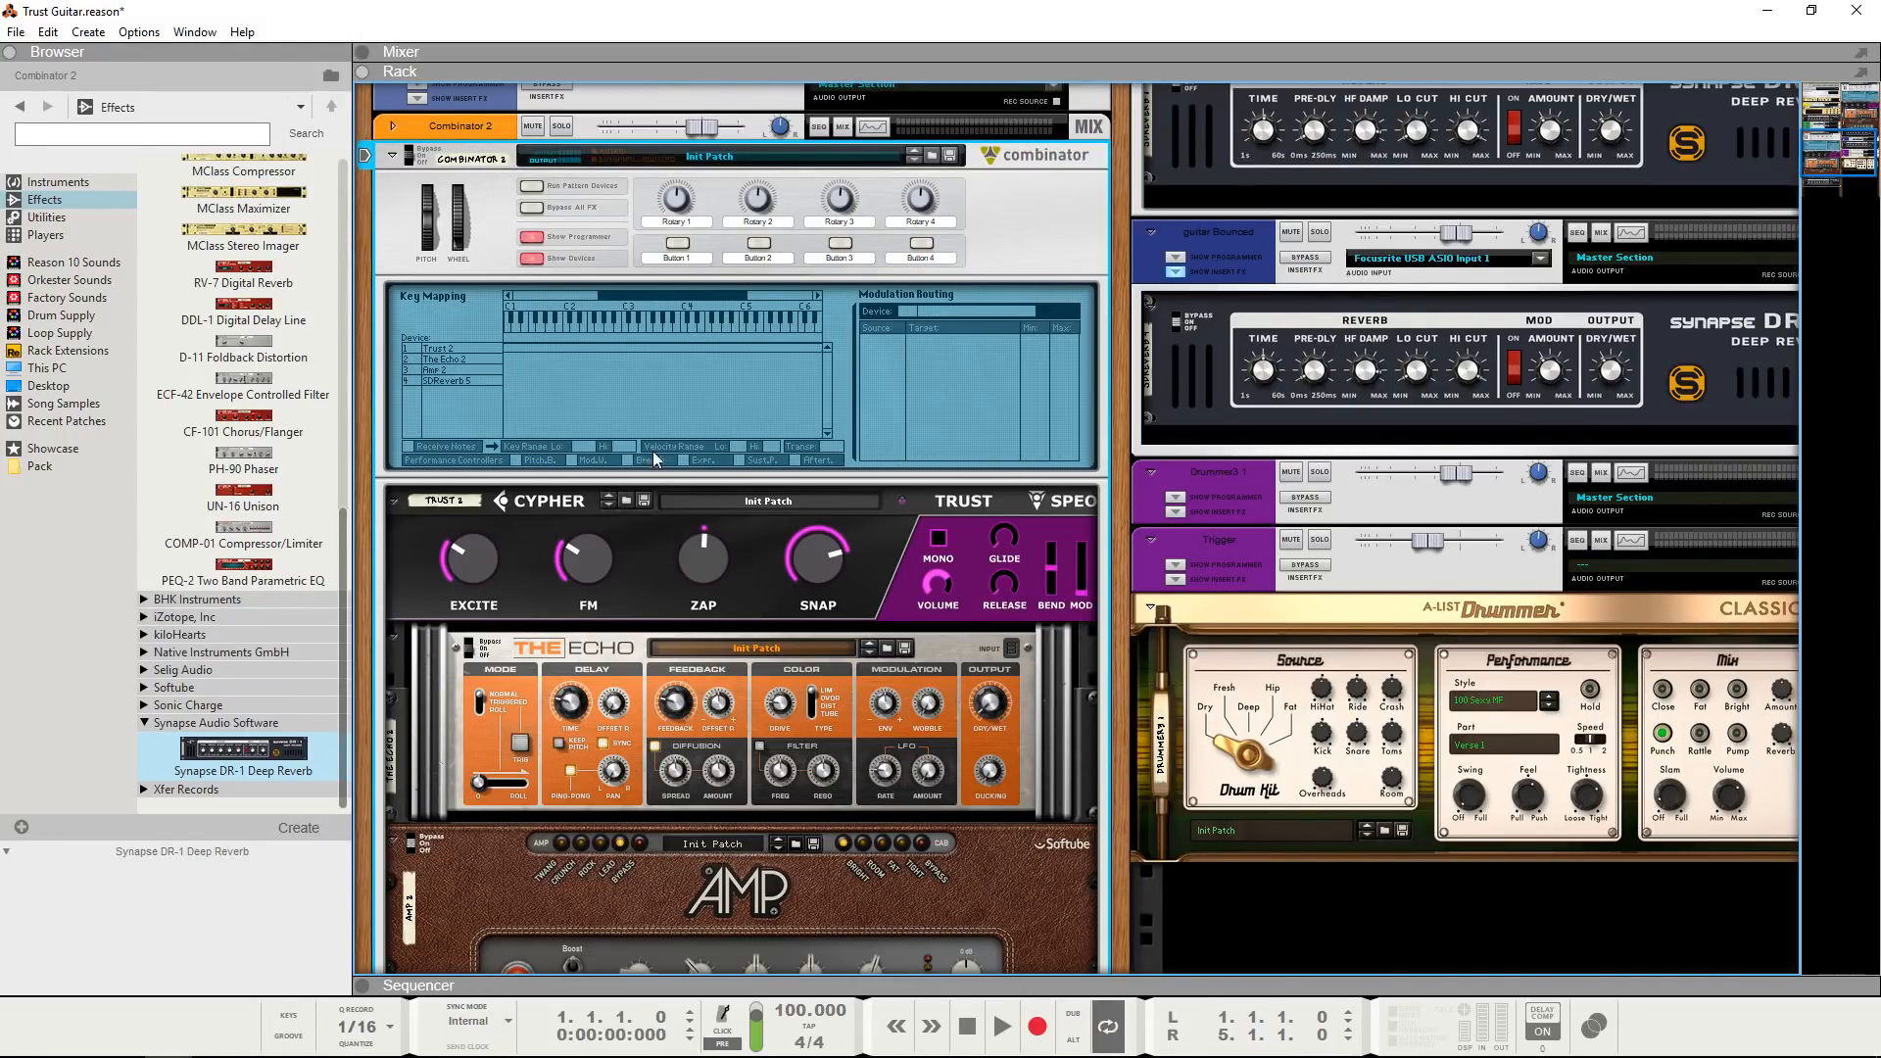
scroll(696, 428, "up", 2)
left_click(457, 466)
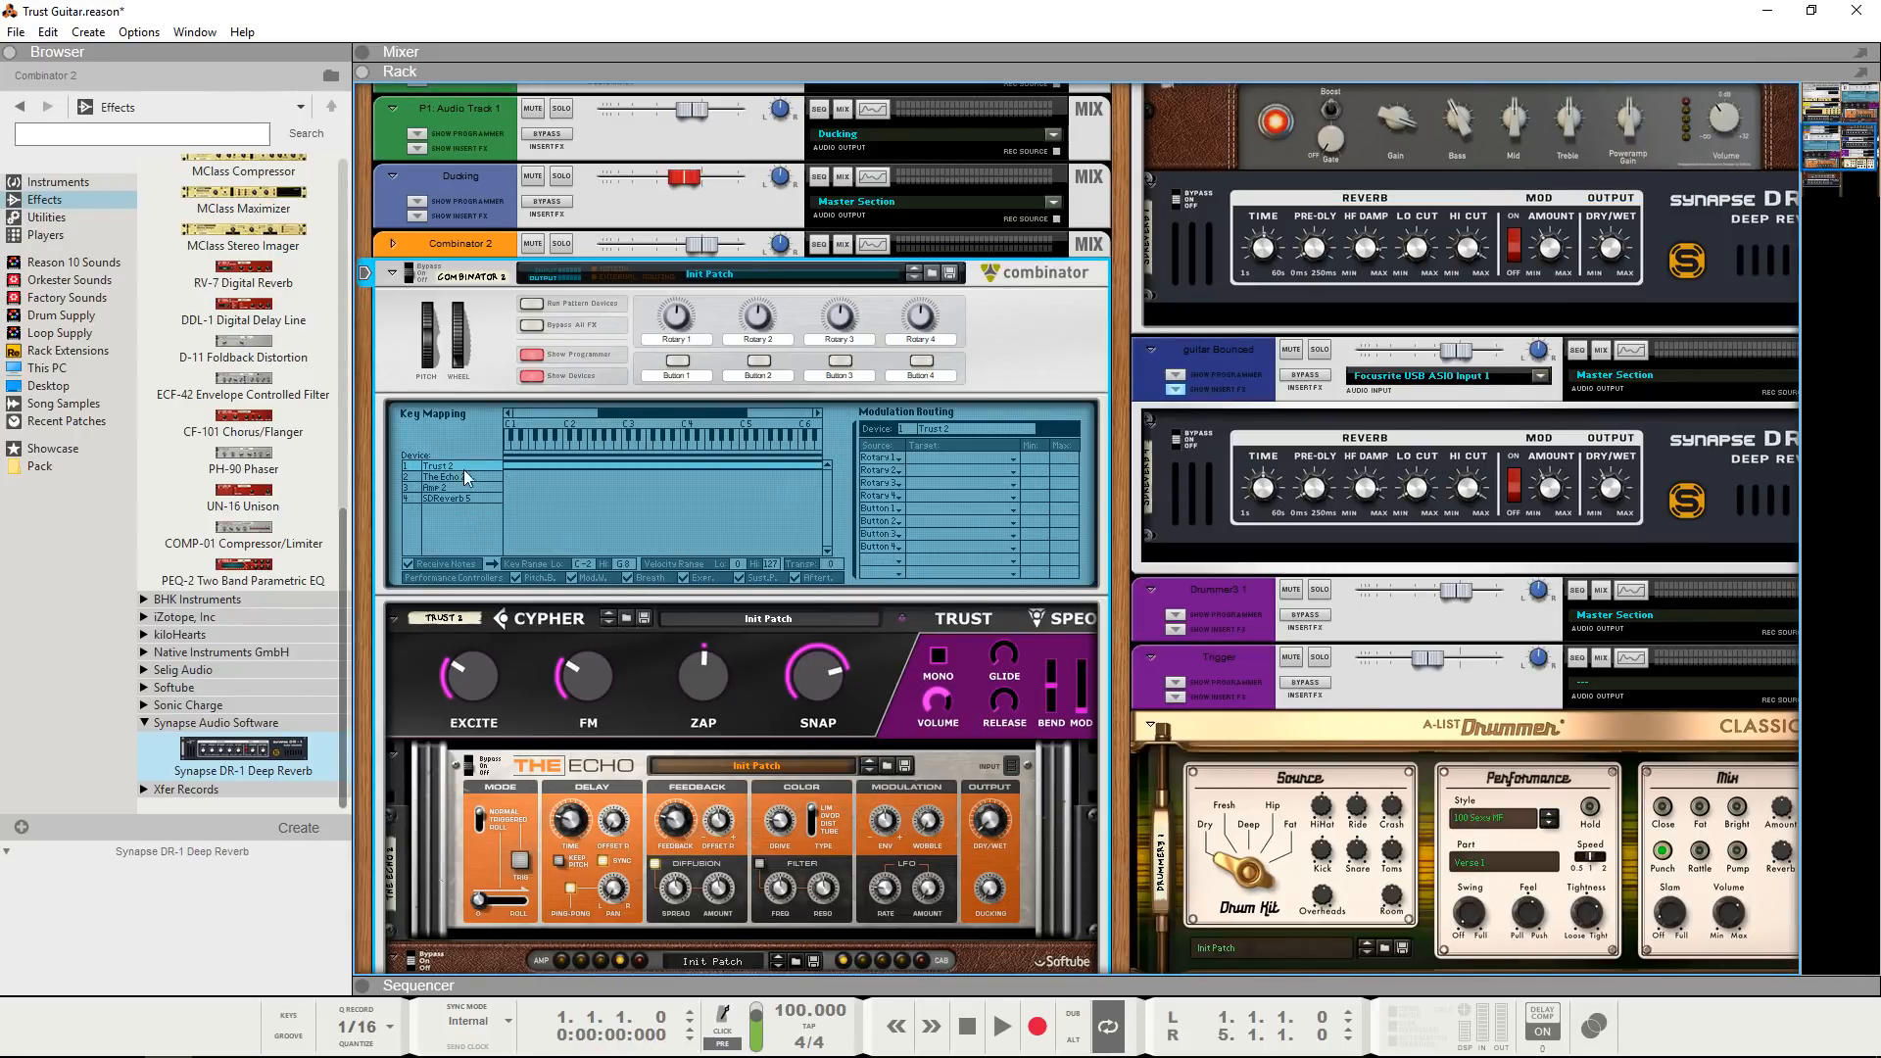
scroll(672, 554, "up", 1)
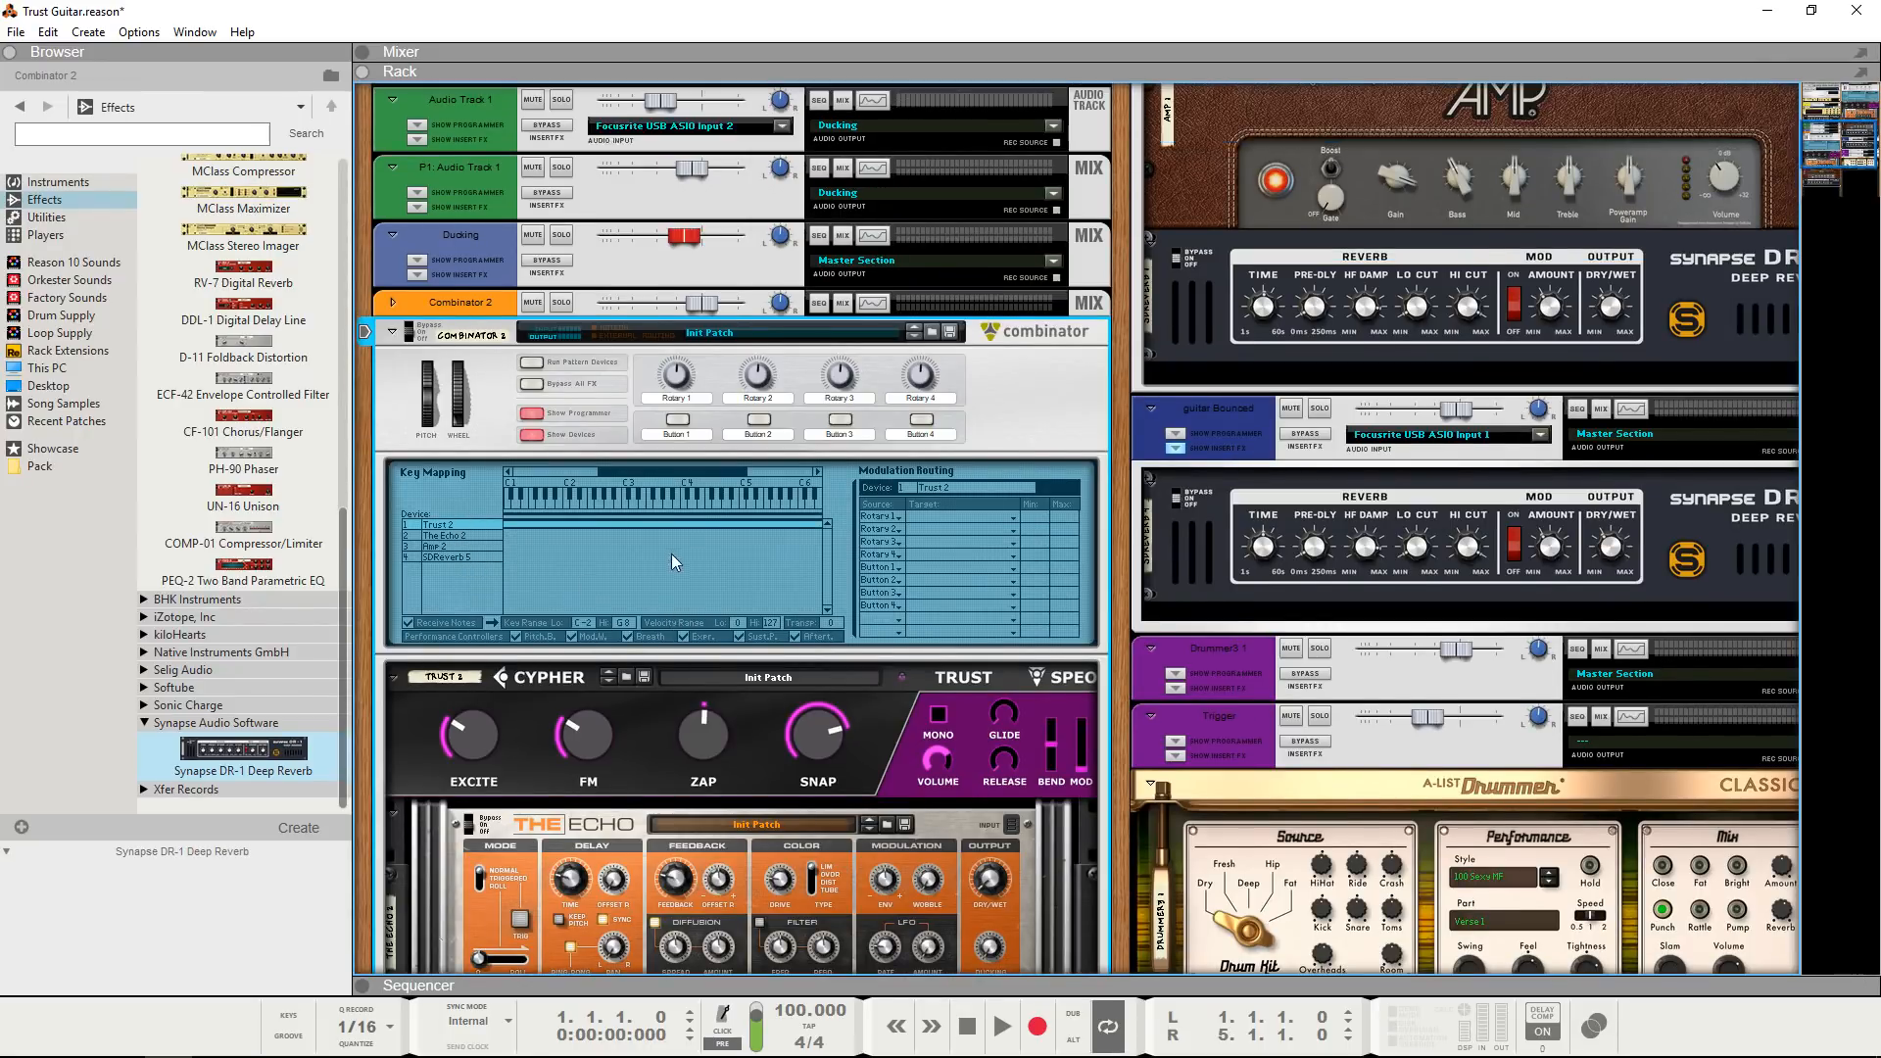
- Route the Sustain Pedal to the Trust synthesizer's FM in the modulation routing, with minimum 36 and maximum 84
left_click(896, 633)
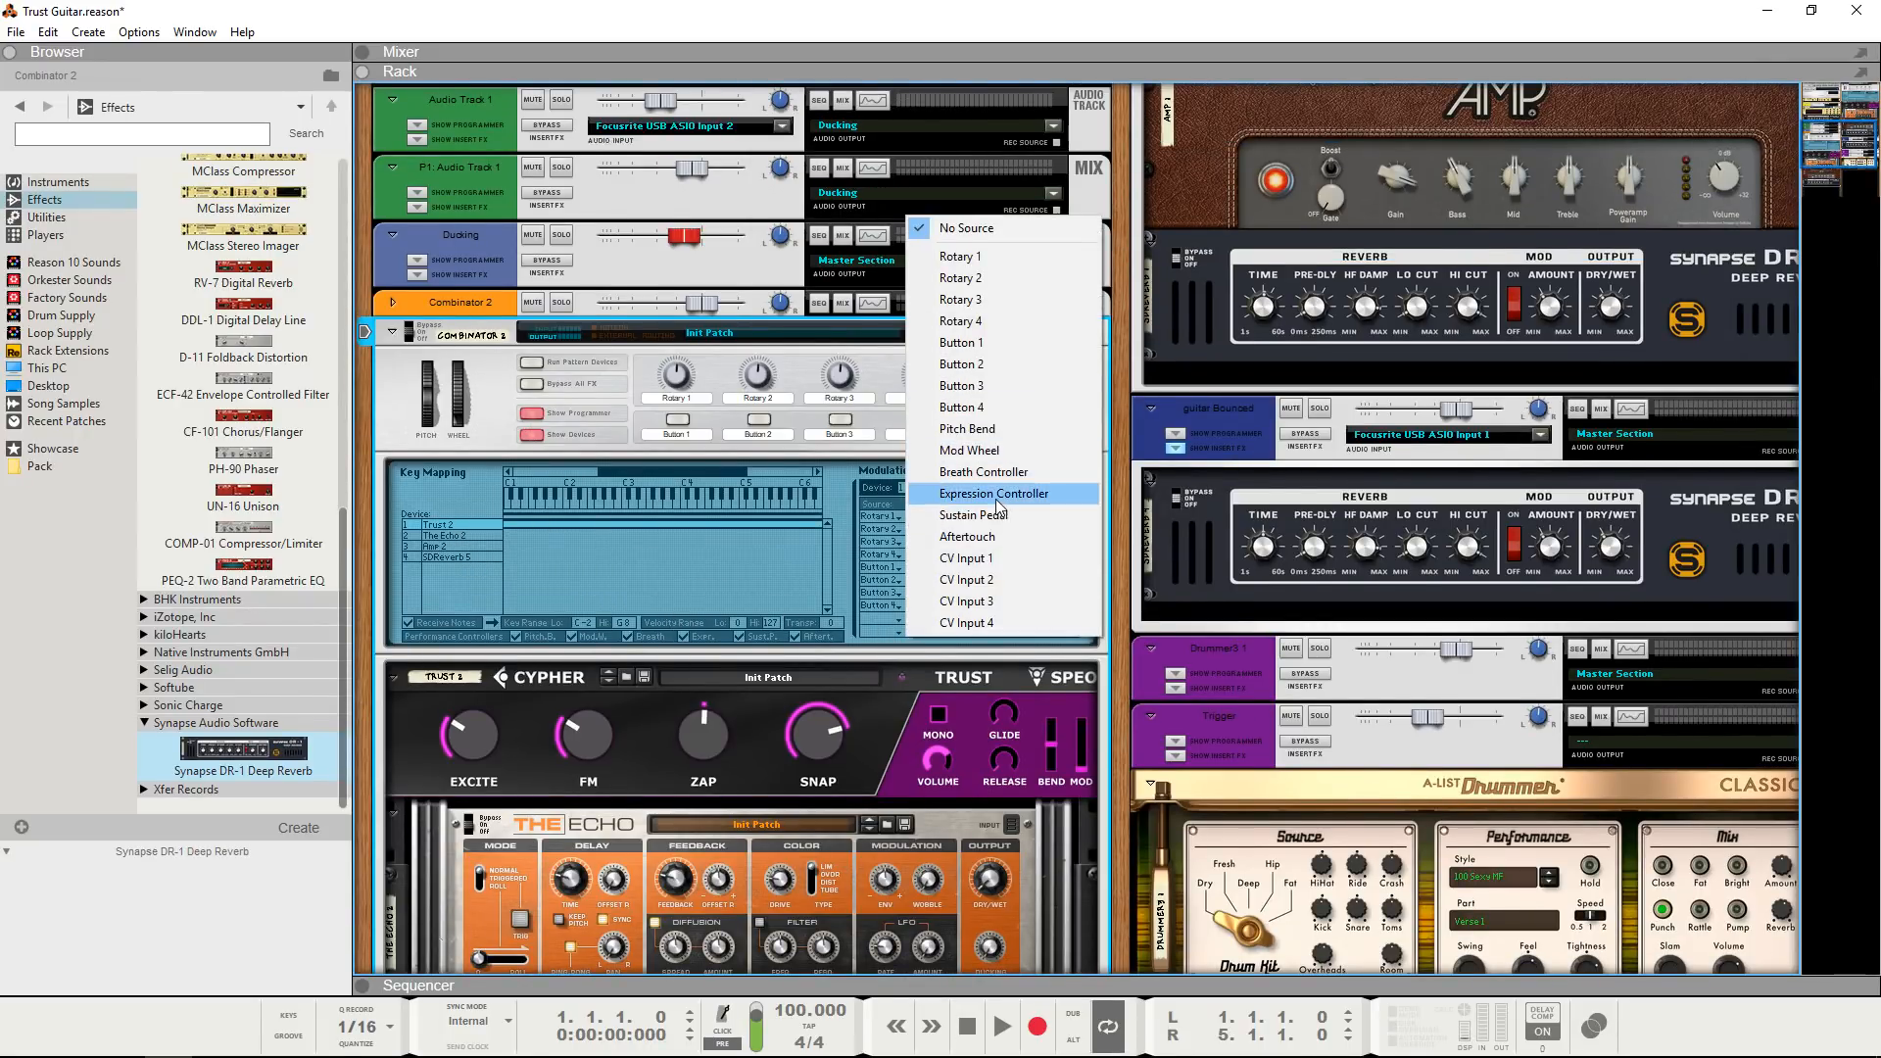
left_click(973, 514)
left_click(931, 629)
left_click(984, 786)
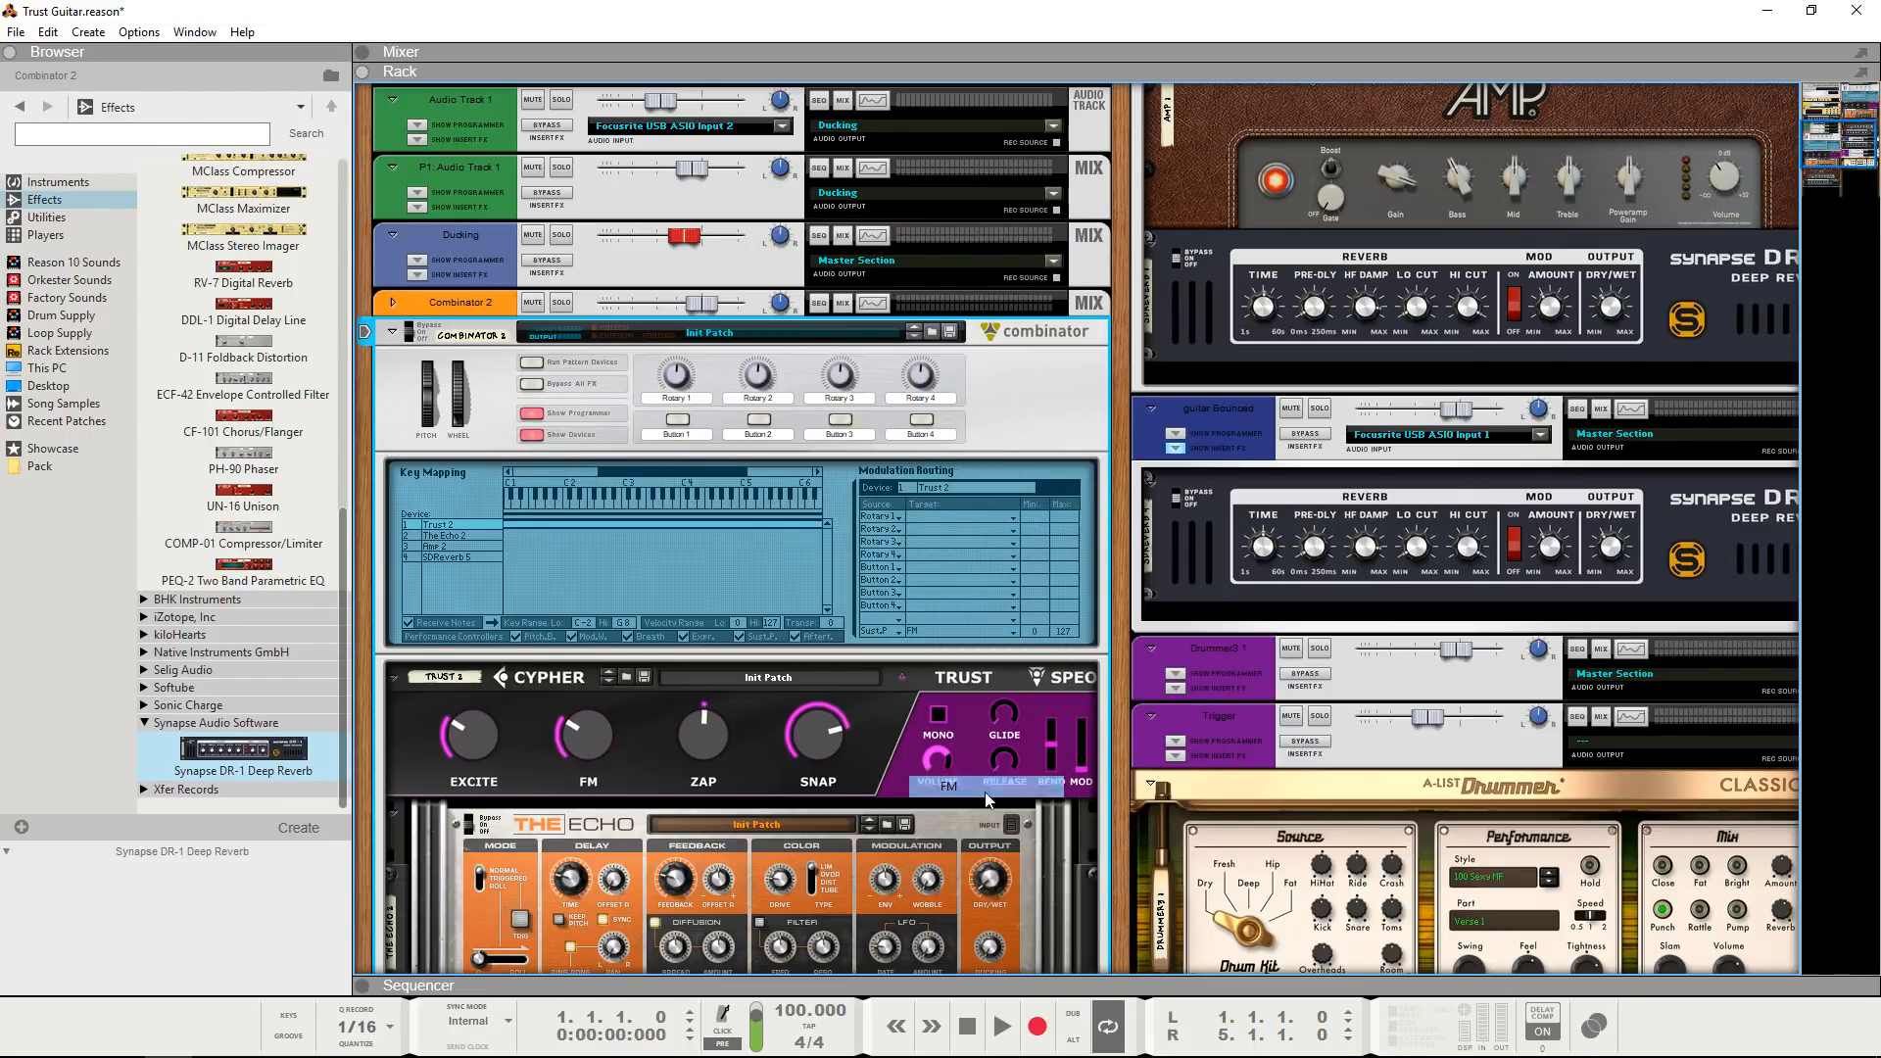
left_click_drag(1049, 588, 1074, 631)
left_click_drag(1084, 705, 1086, 697)
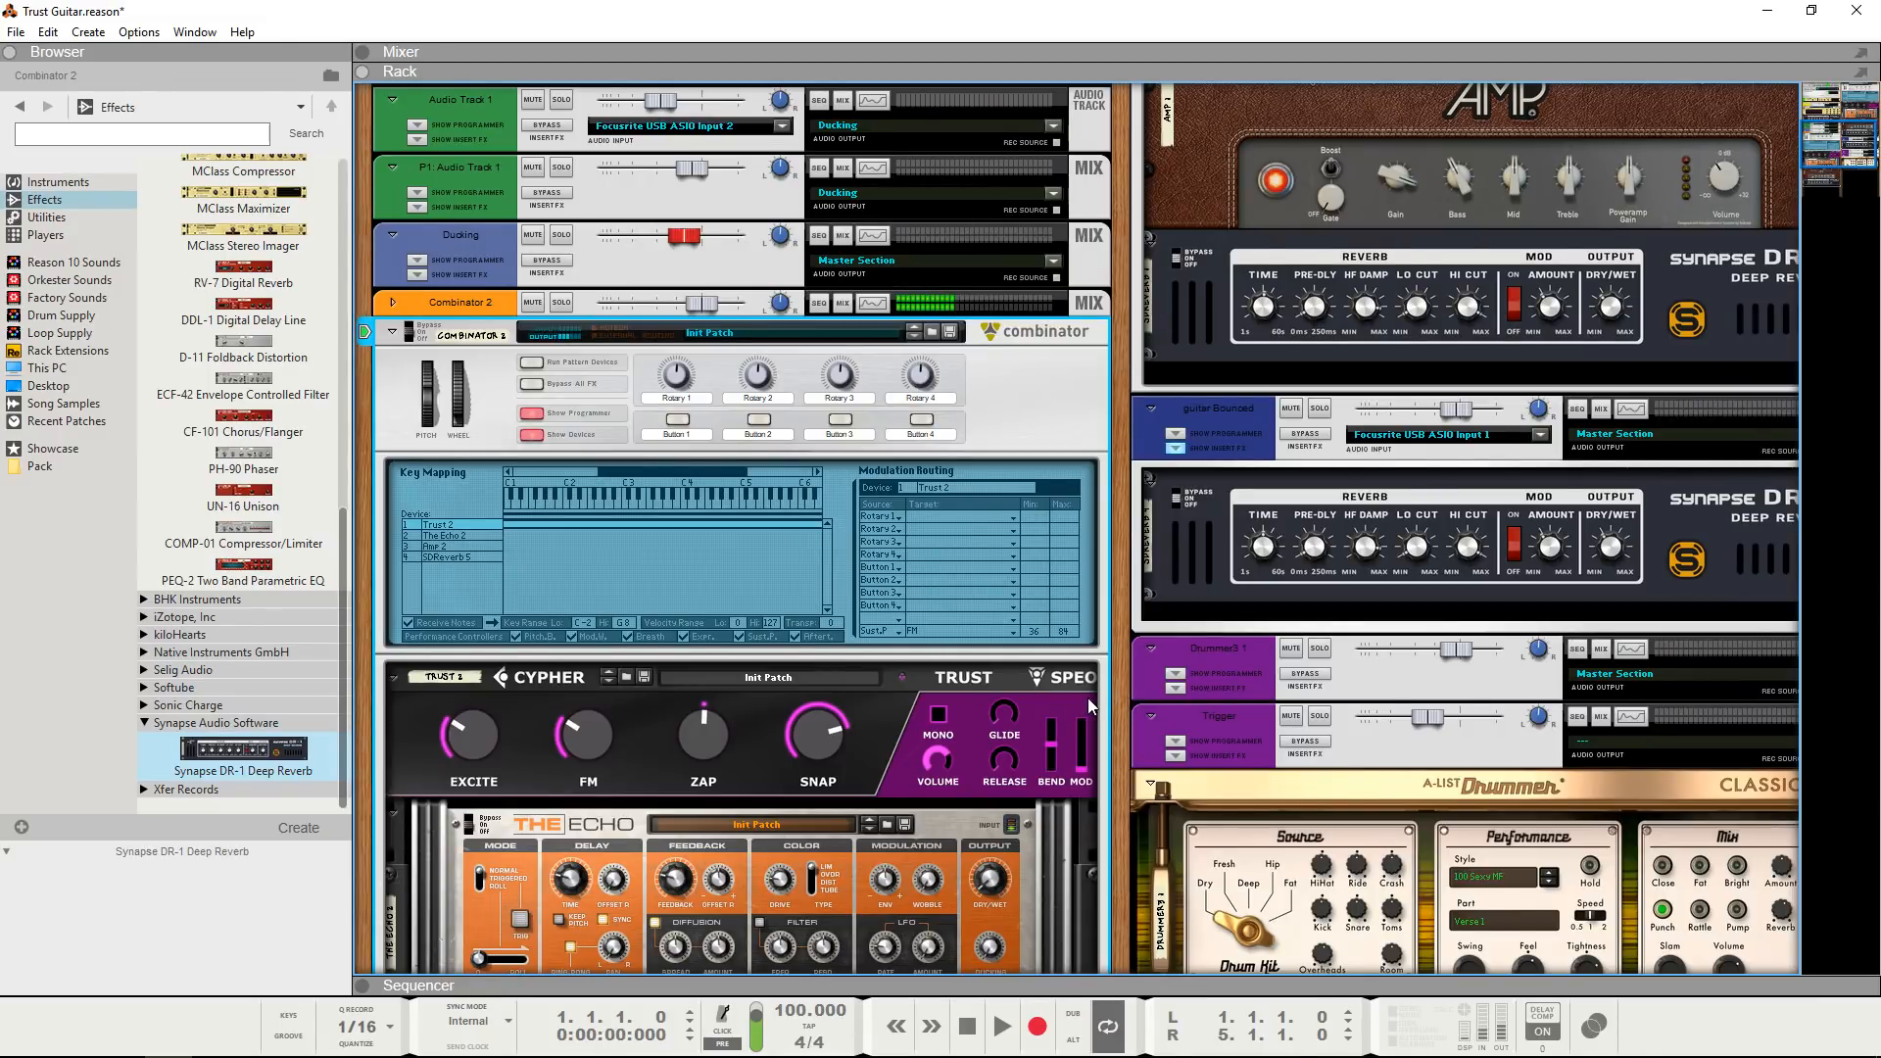
scroll(1231, 866, "down", 3)
scroll(1255, 926, "down", 1)
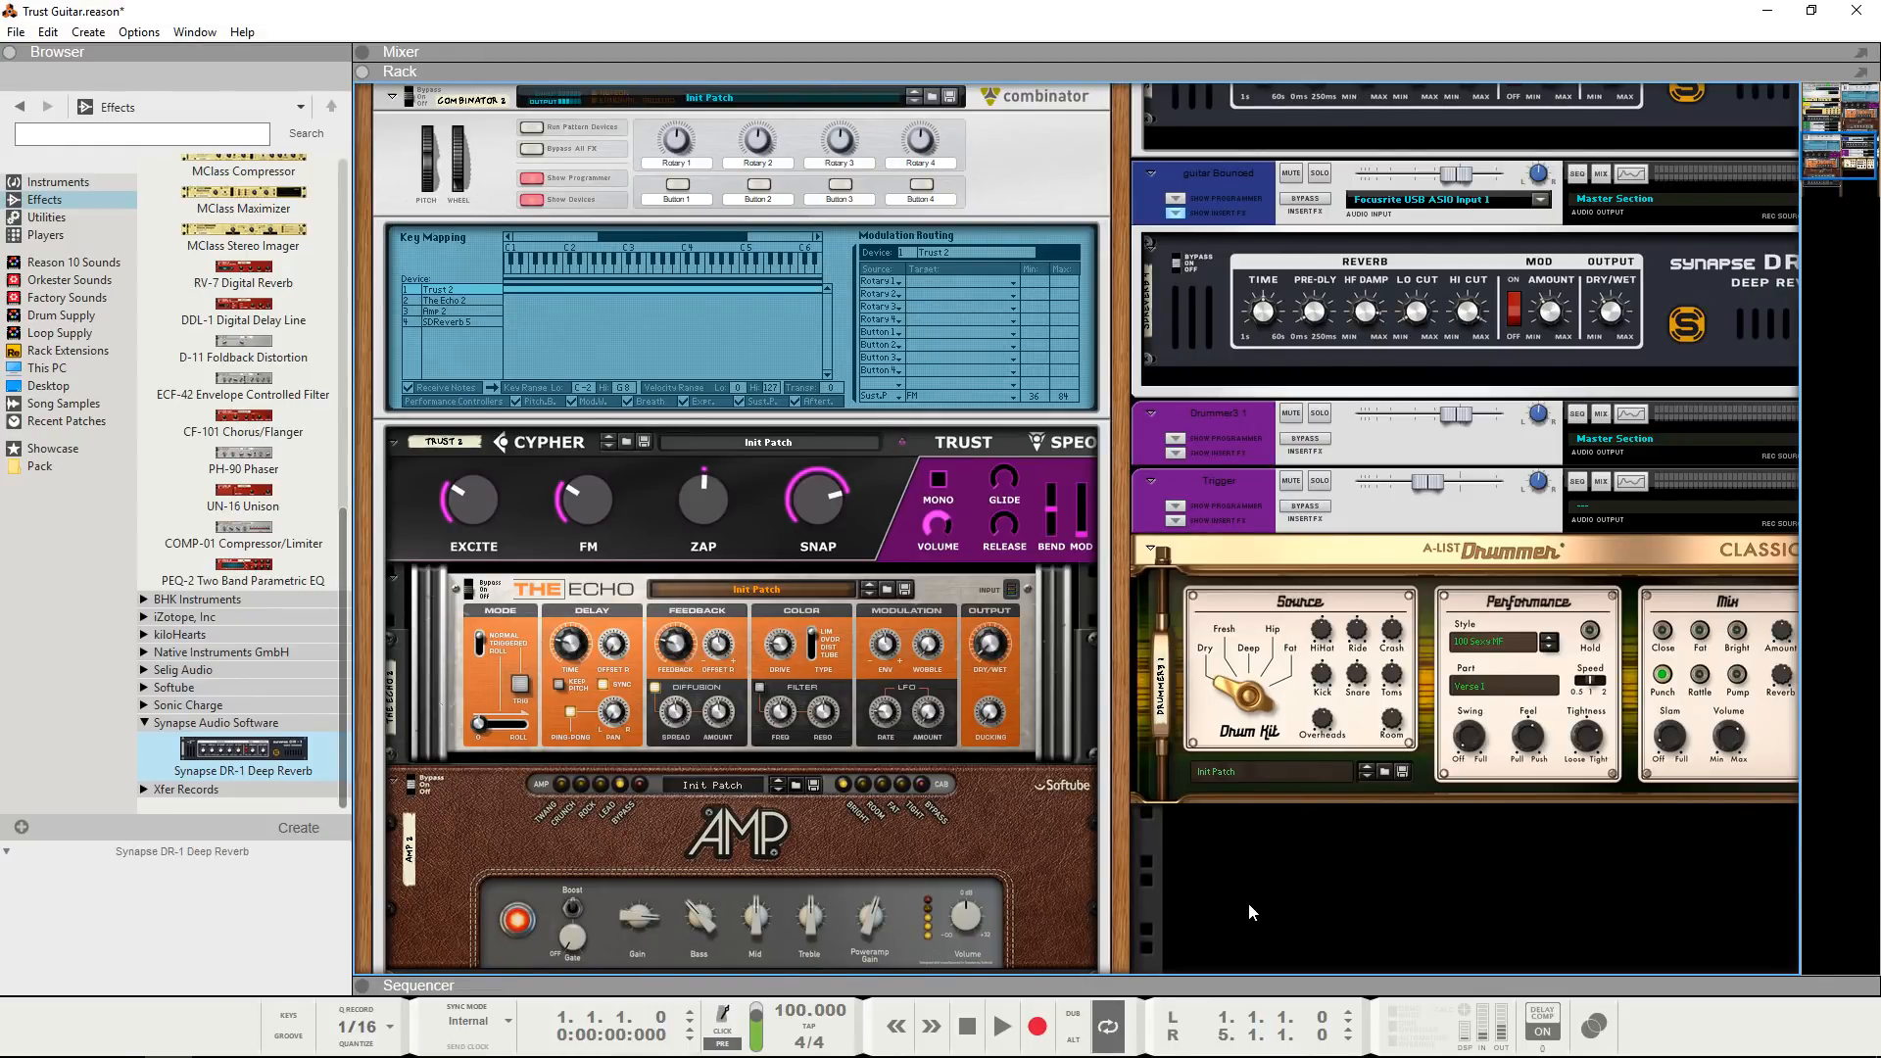
scroll(1248, 902, "down", 1)
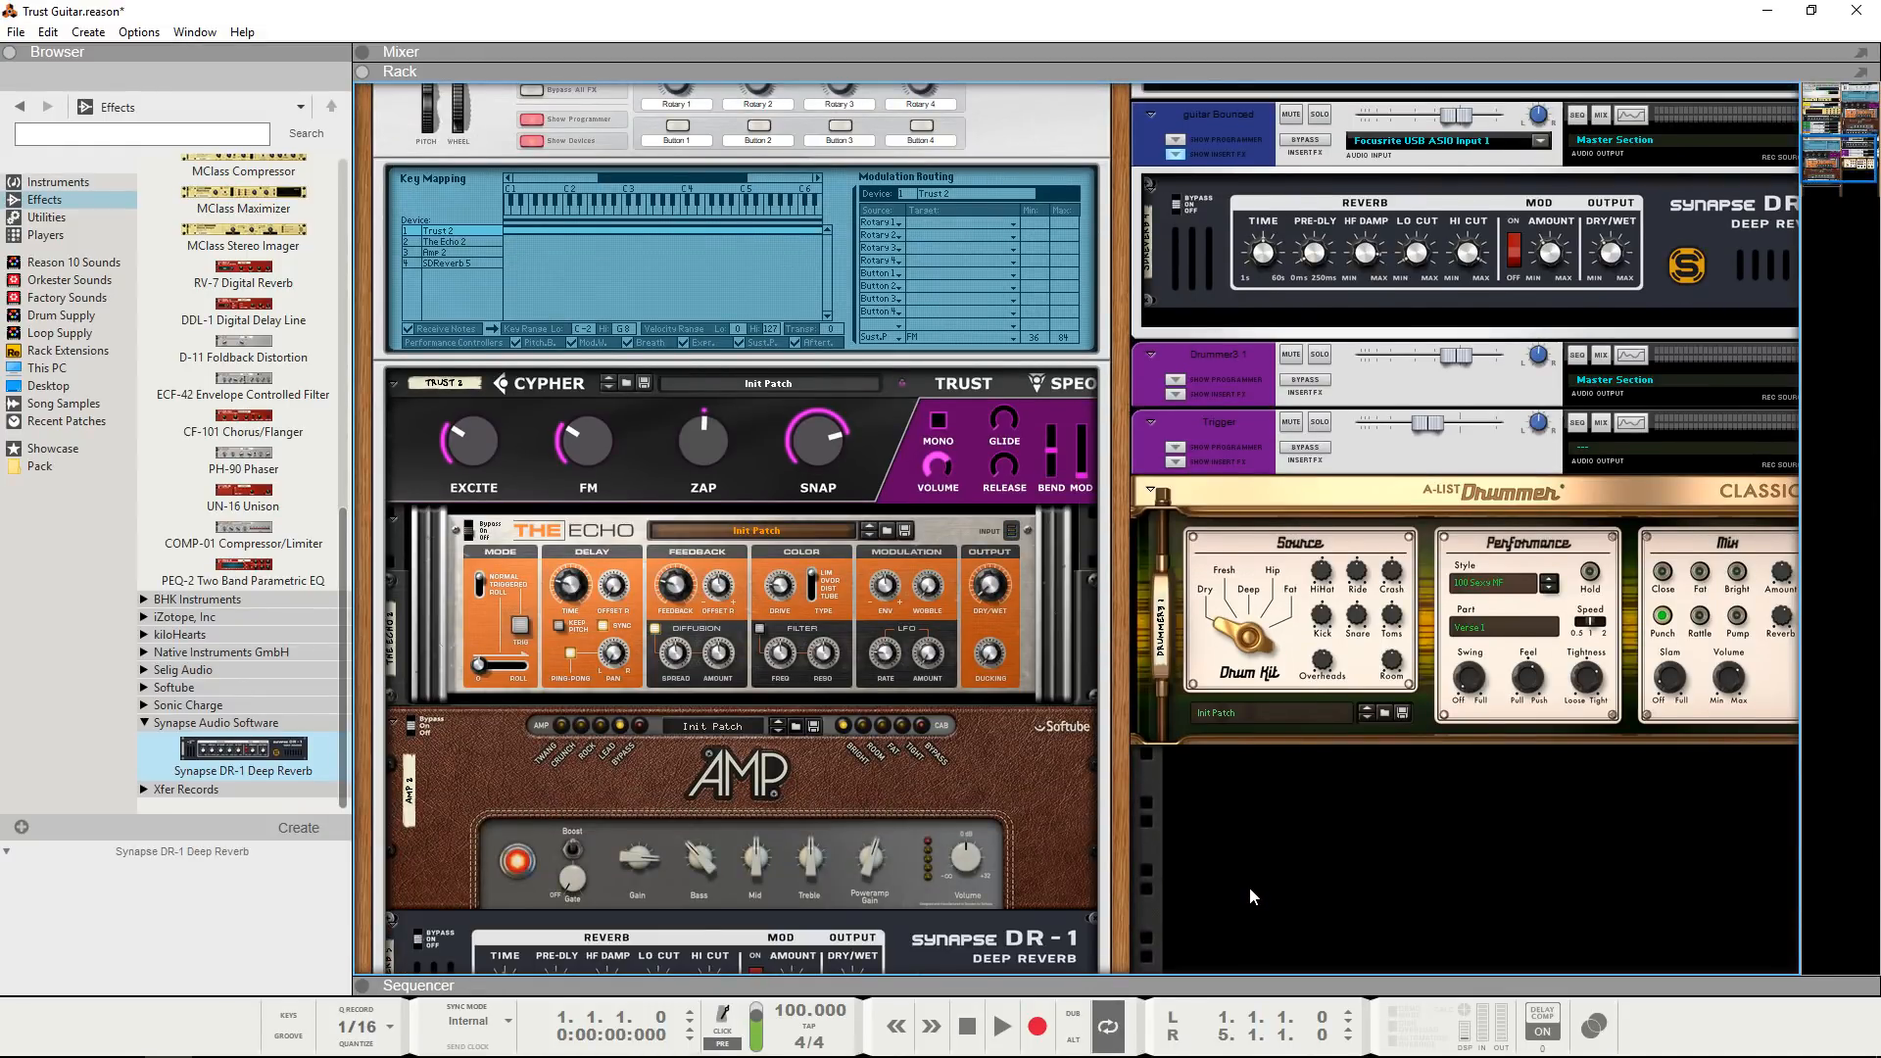
scroll(1252, 893, "up", 1)
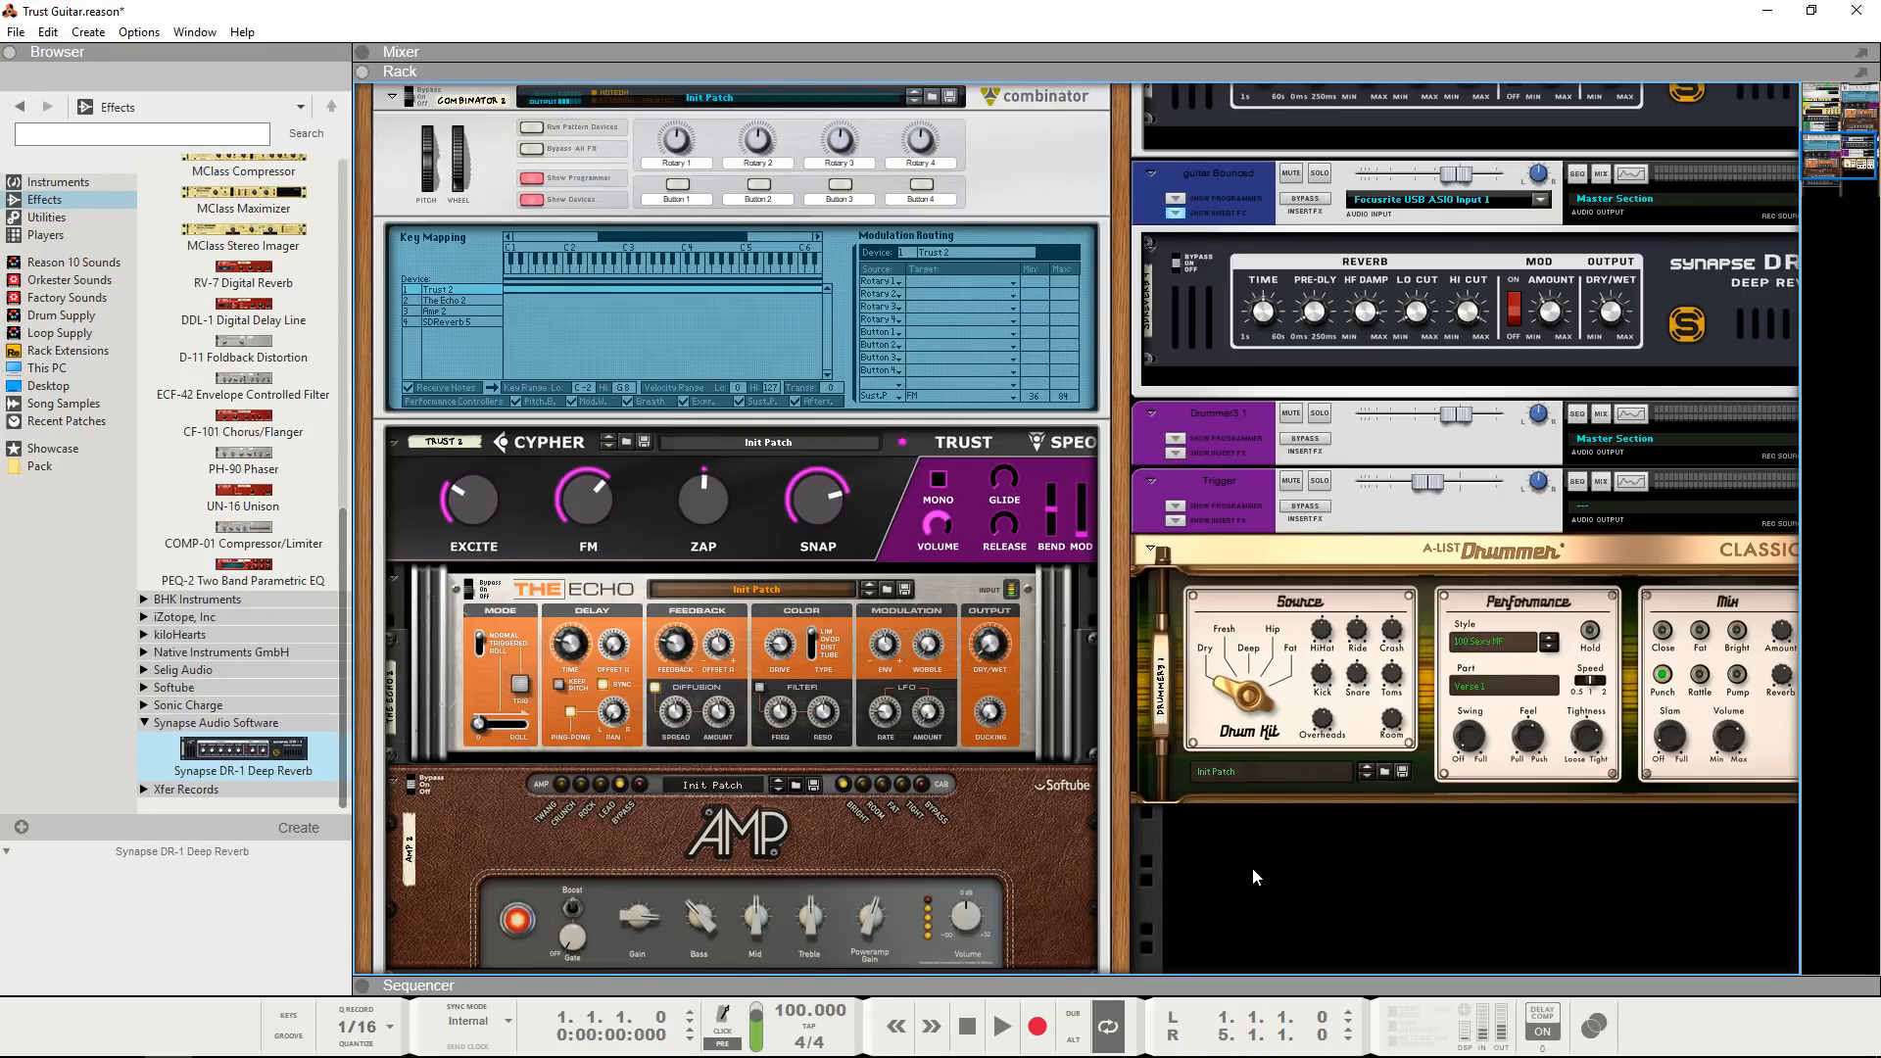
scroll(1250, 870, "down", 3)
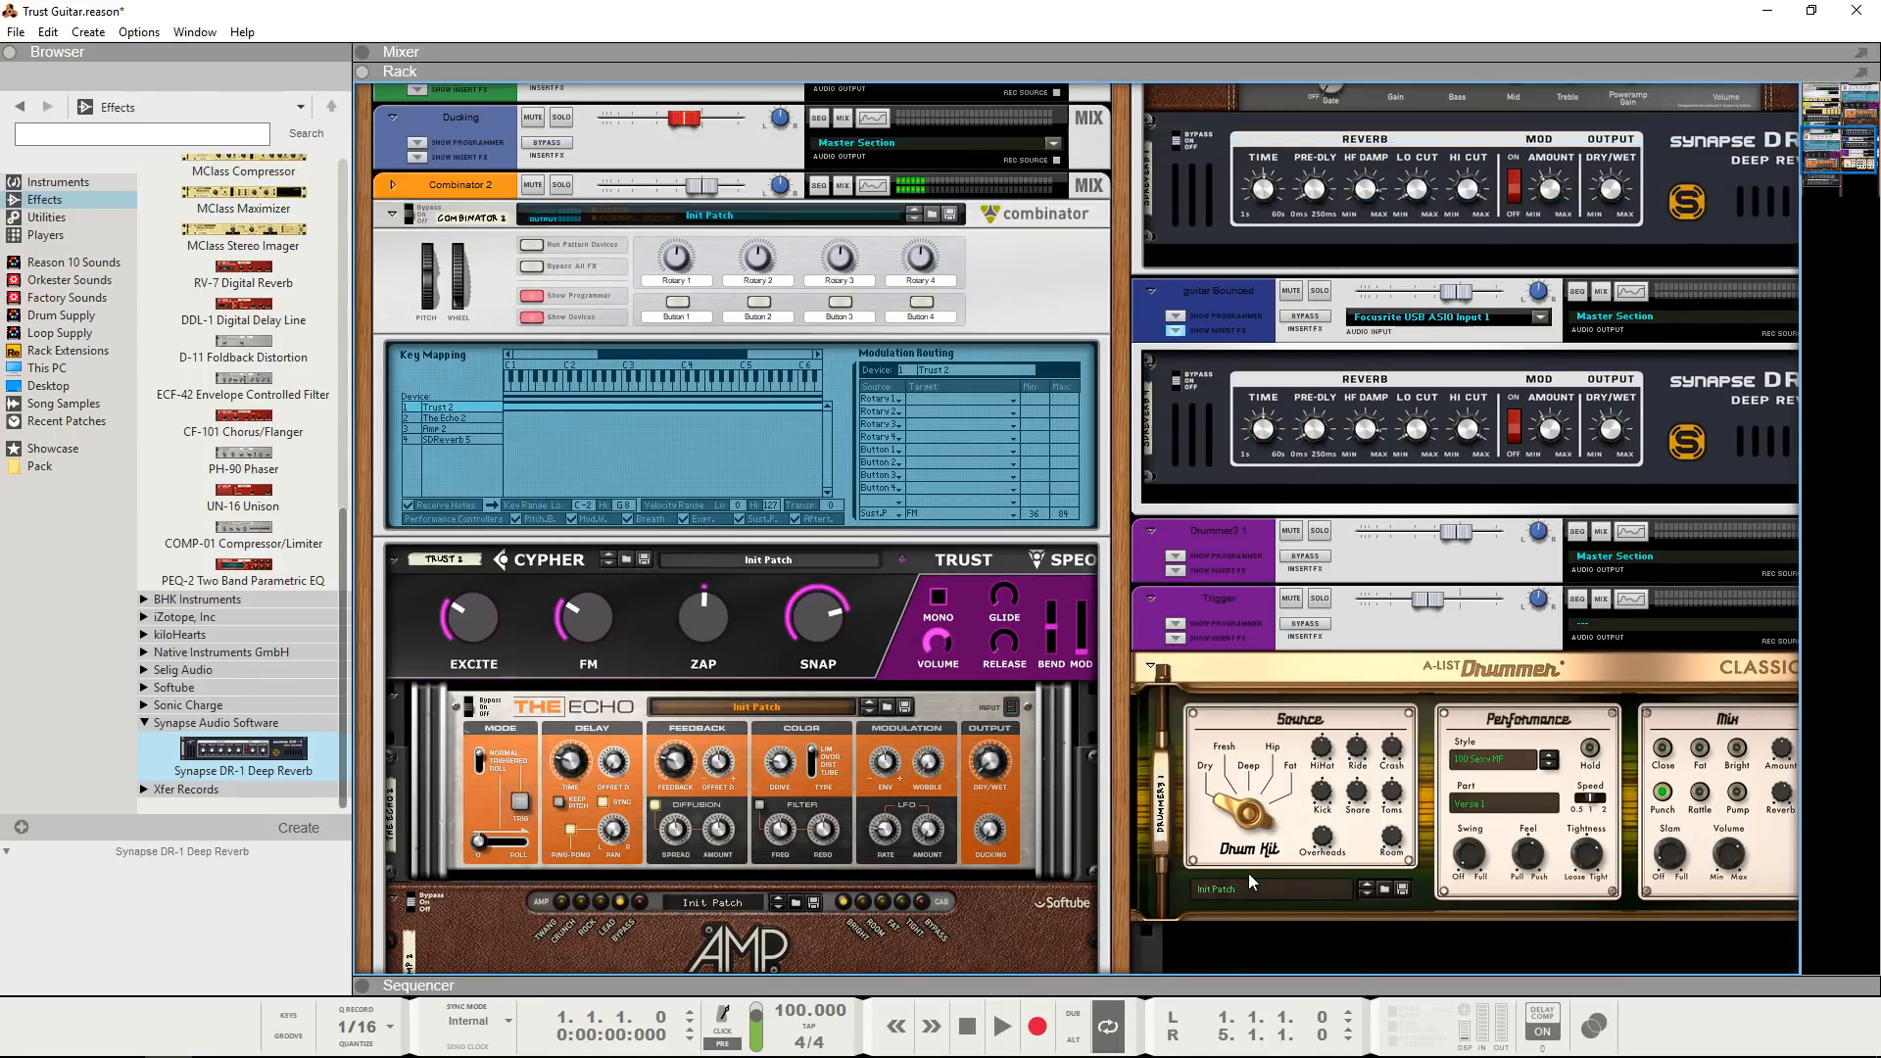
scroll(1225, 854, "up", 2)
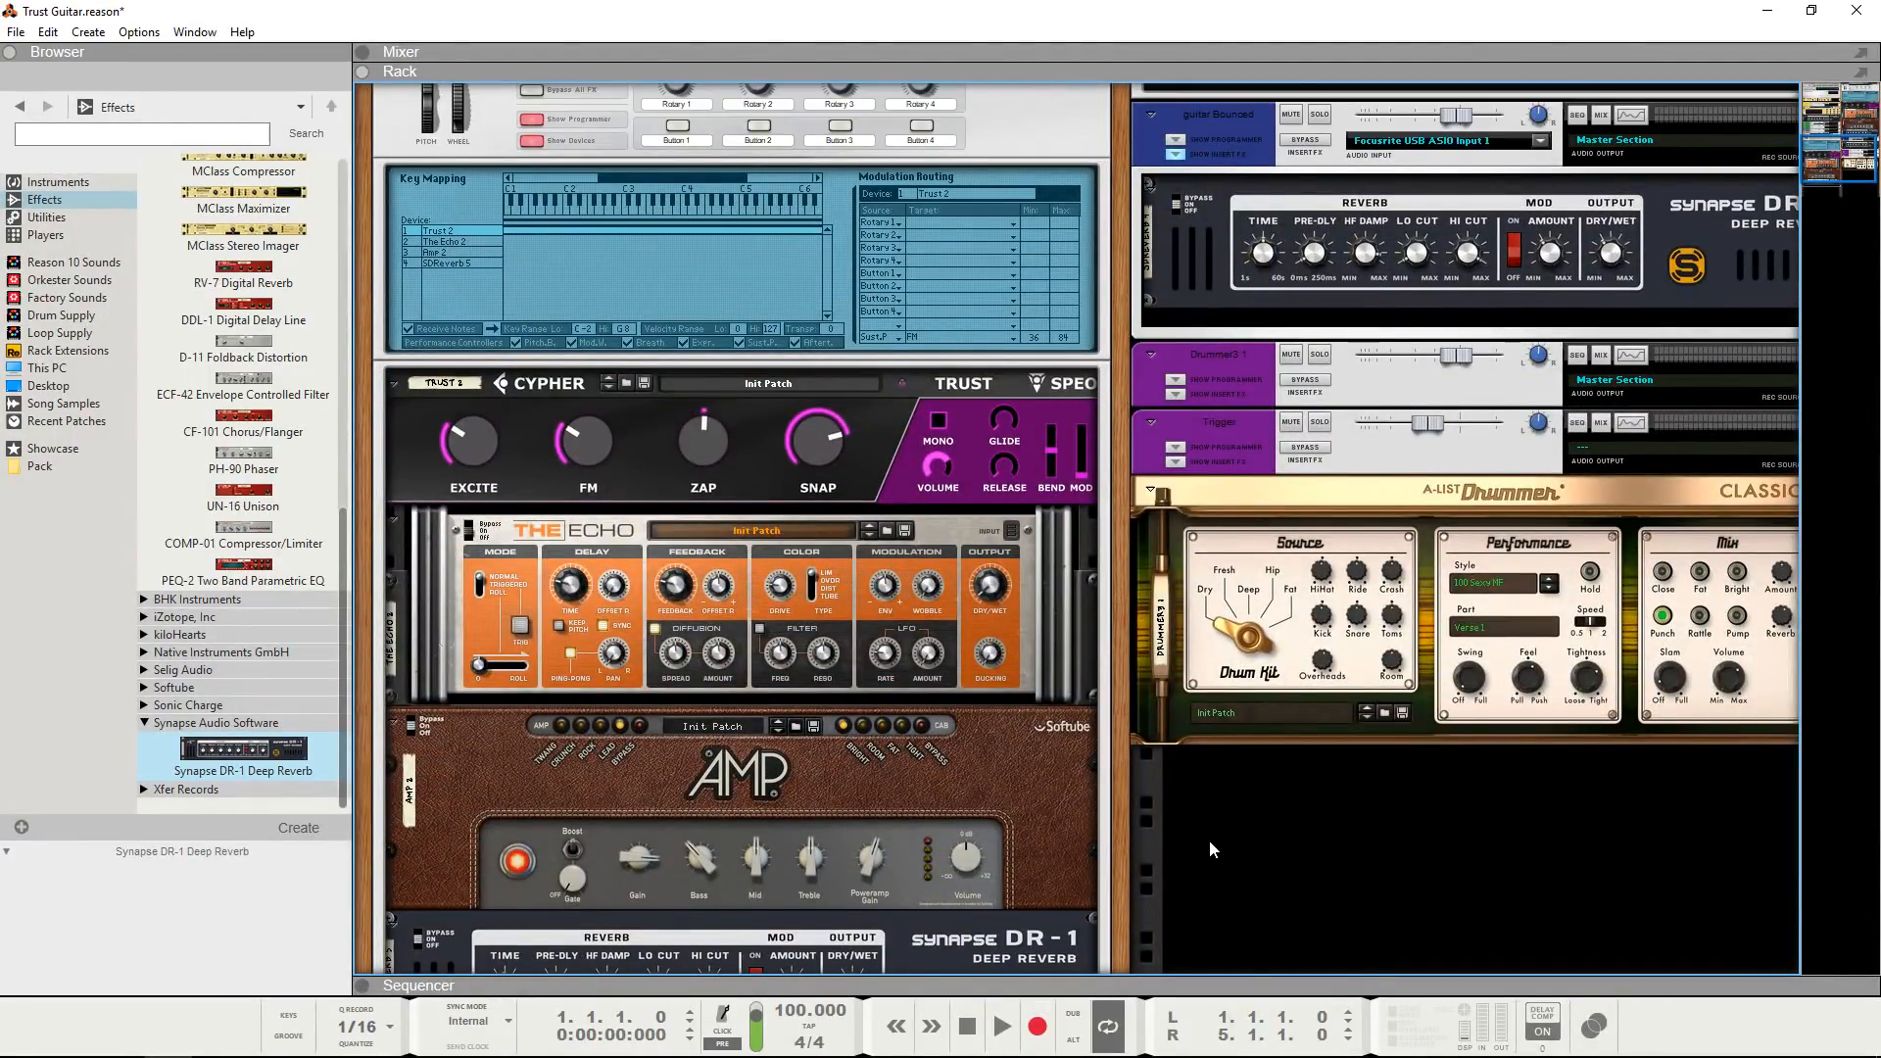
scroll(1212, 831, "down", 1)
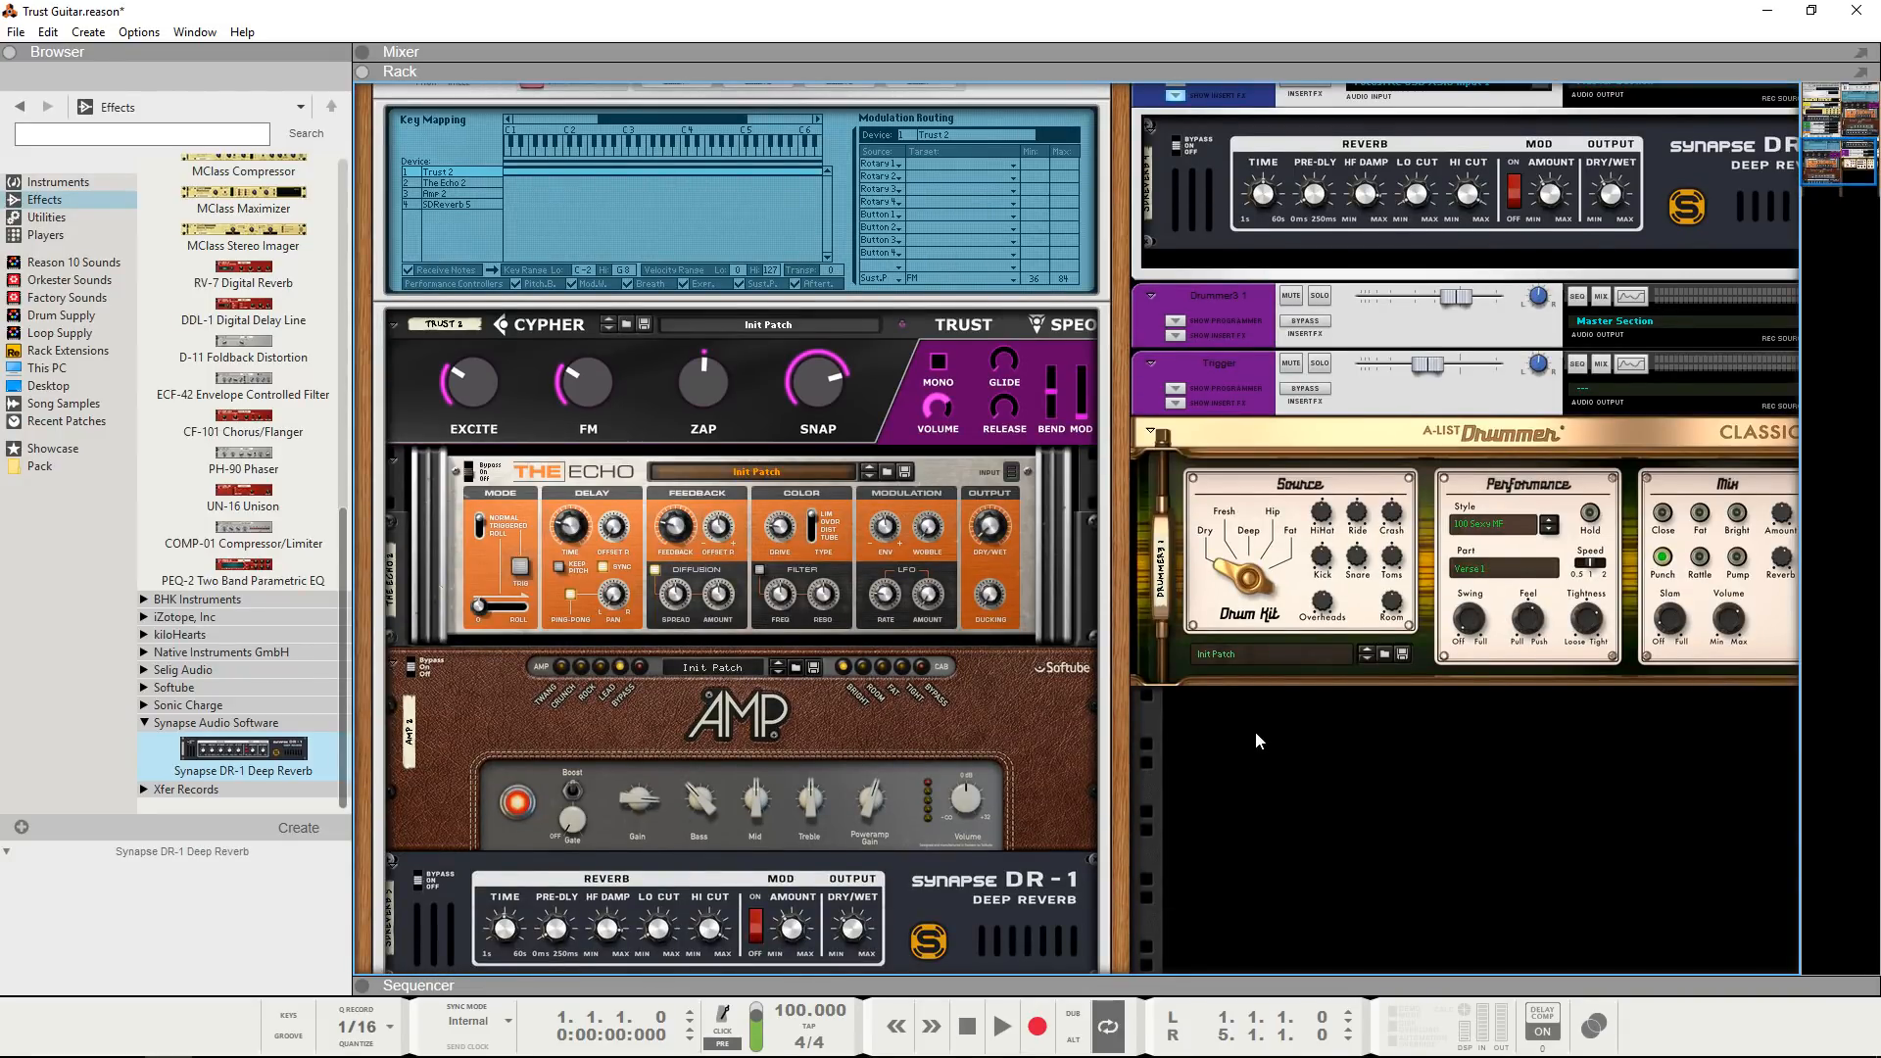
scroll(1232, 766, "down", 3)
scroll(1231, 762, "up", 3)
scroll(1232, 761, "down", 3)
scroll(1231, 761, "up", 2)
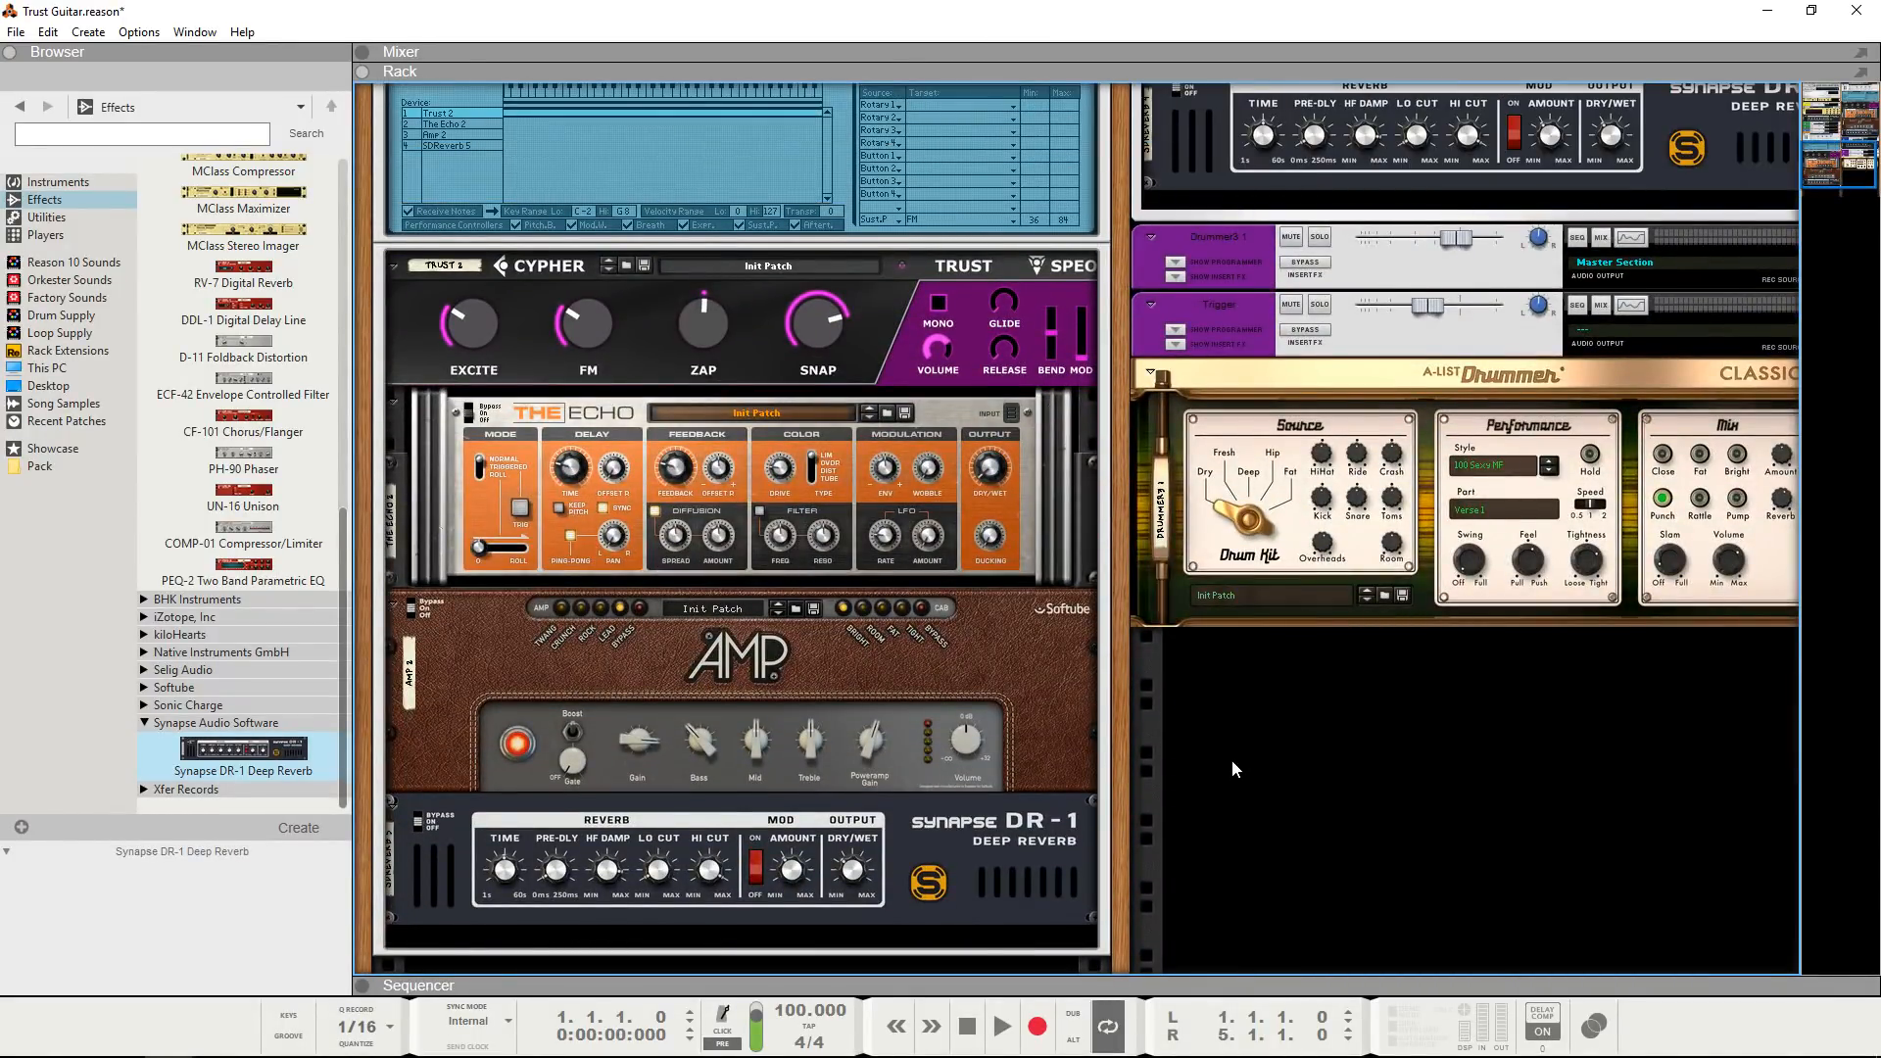
scroll(1231, 759, "up", 2)
scroll(1232, 757, "down", 2)
- Play the song briefly from the sequencer, stop playback and return to the new Combinator in the rack
key("F7")
key("F6")
key("F7")
key("space")
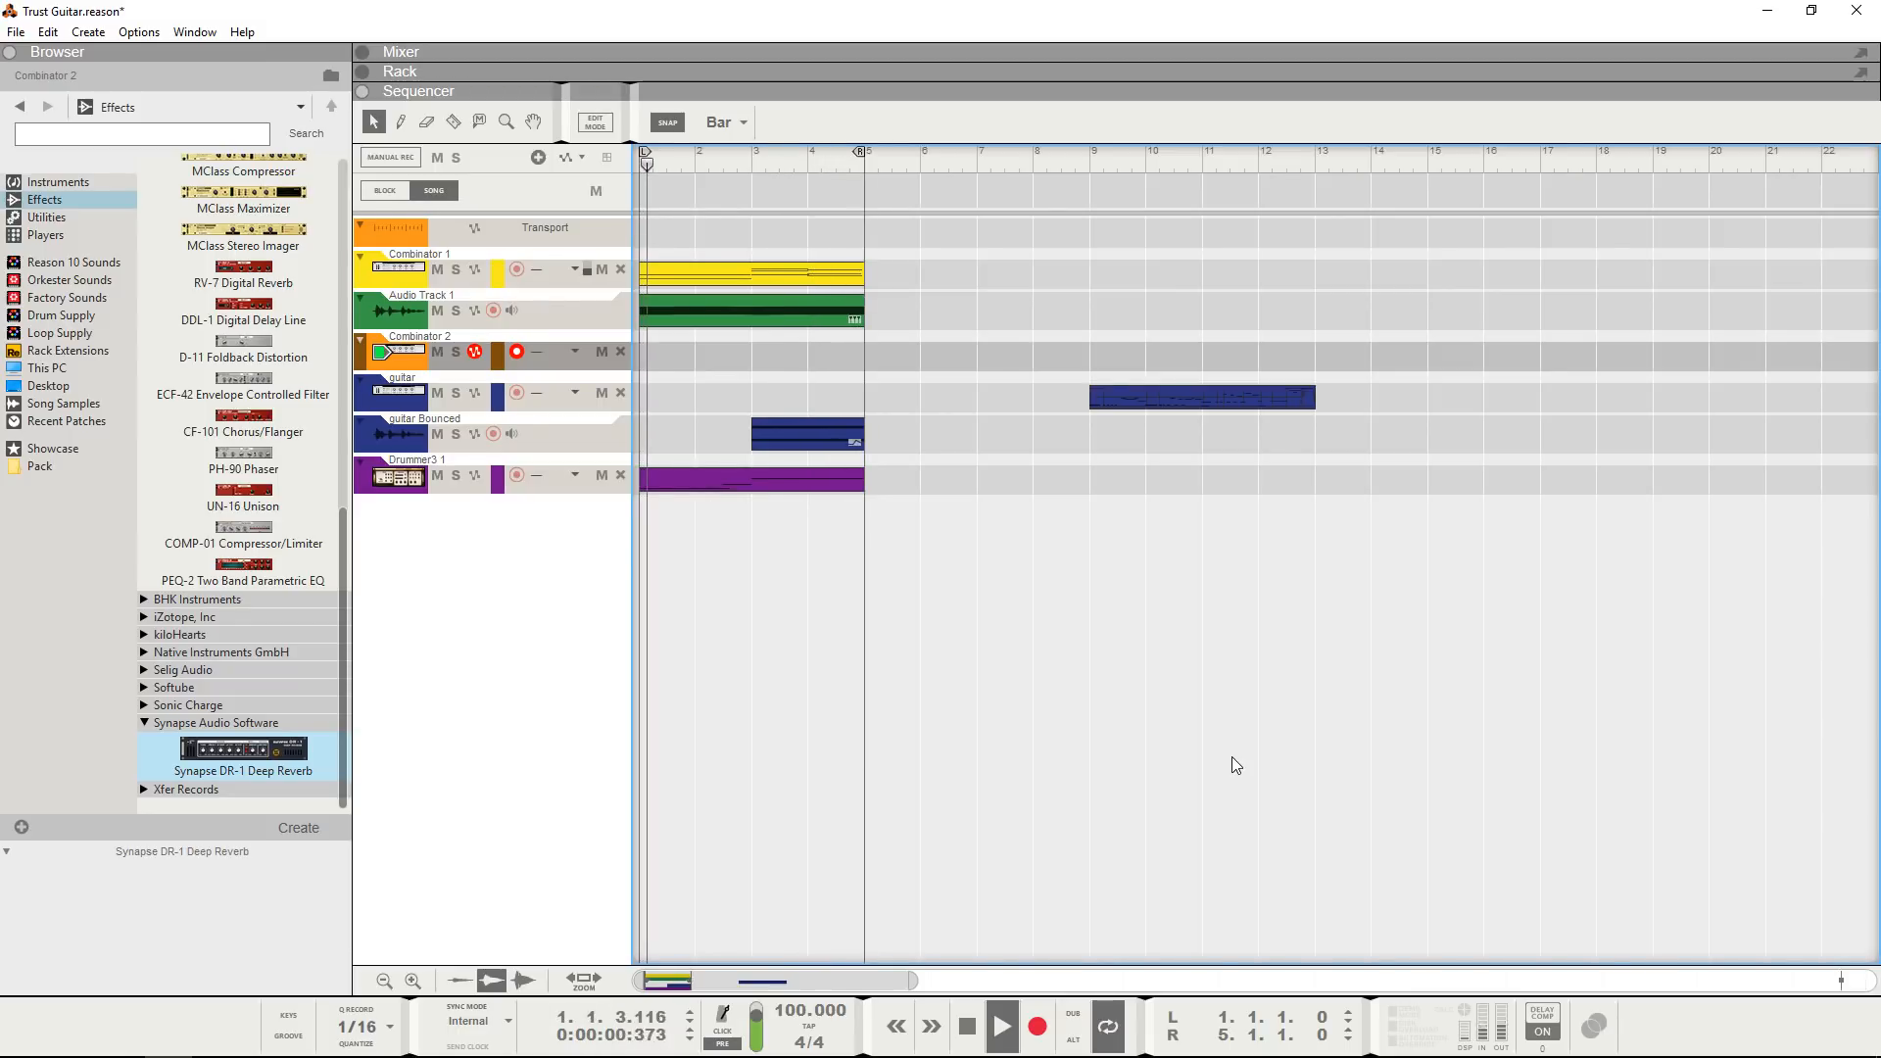
key("space")
key("F6")
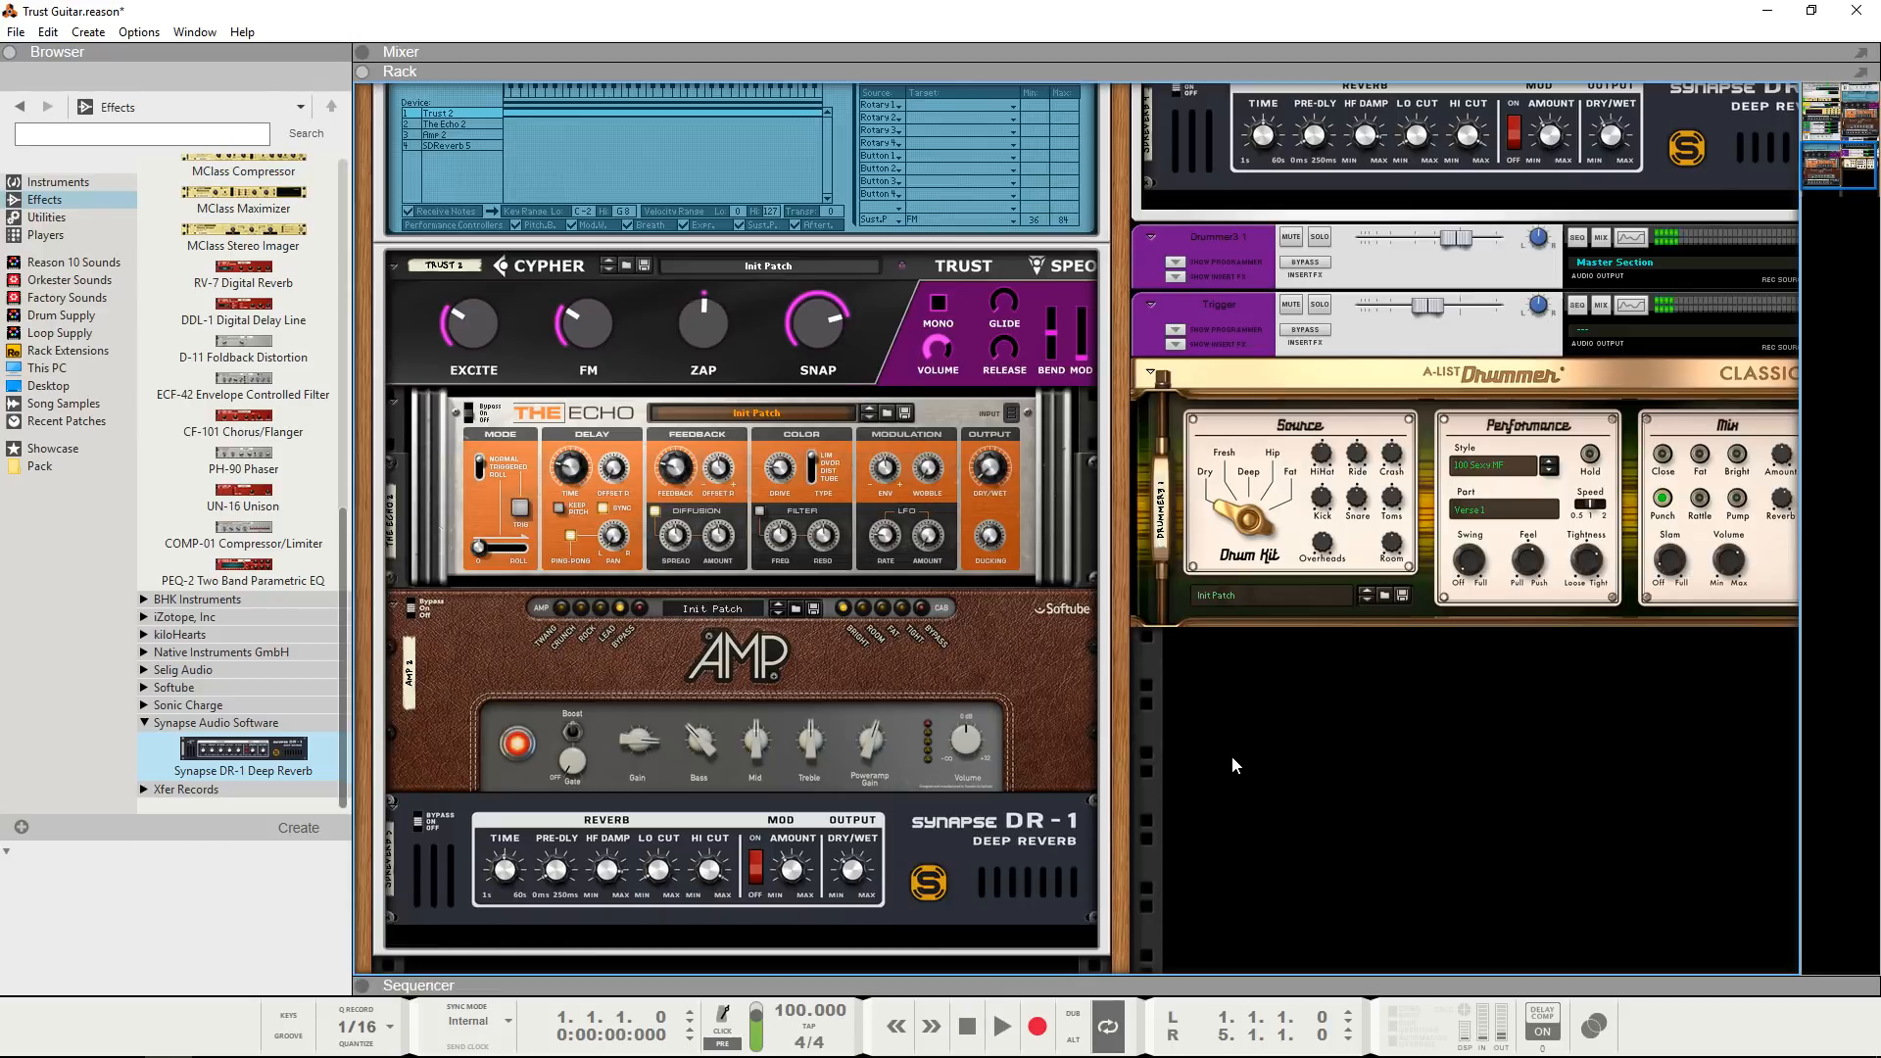
- Set the output Volume of the Softube Amp in the new Combinator to 5.3 dB
scroll(1009, 632, "up", 1)
scroll(929, 525, "down", 2)
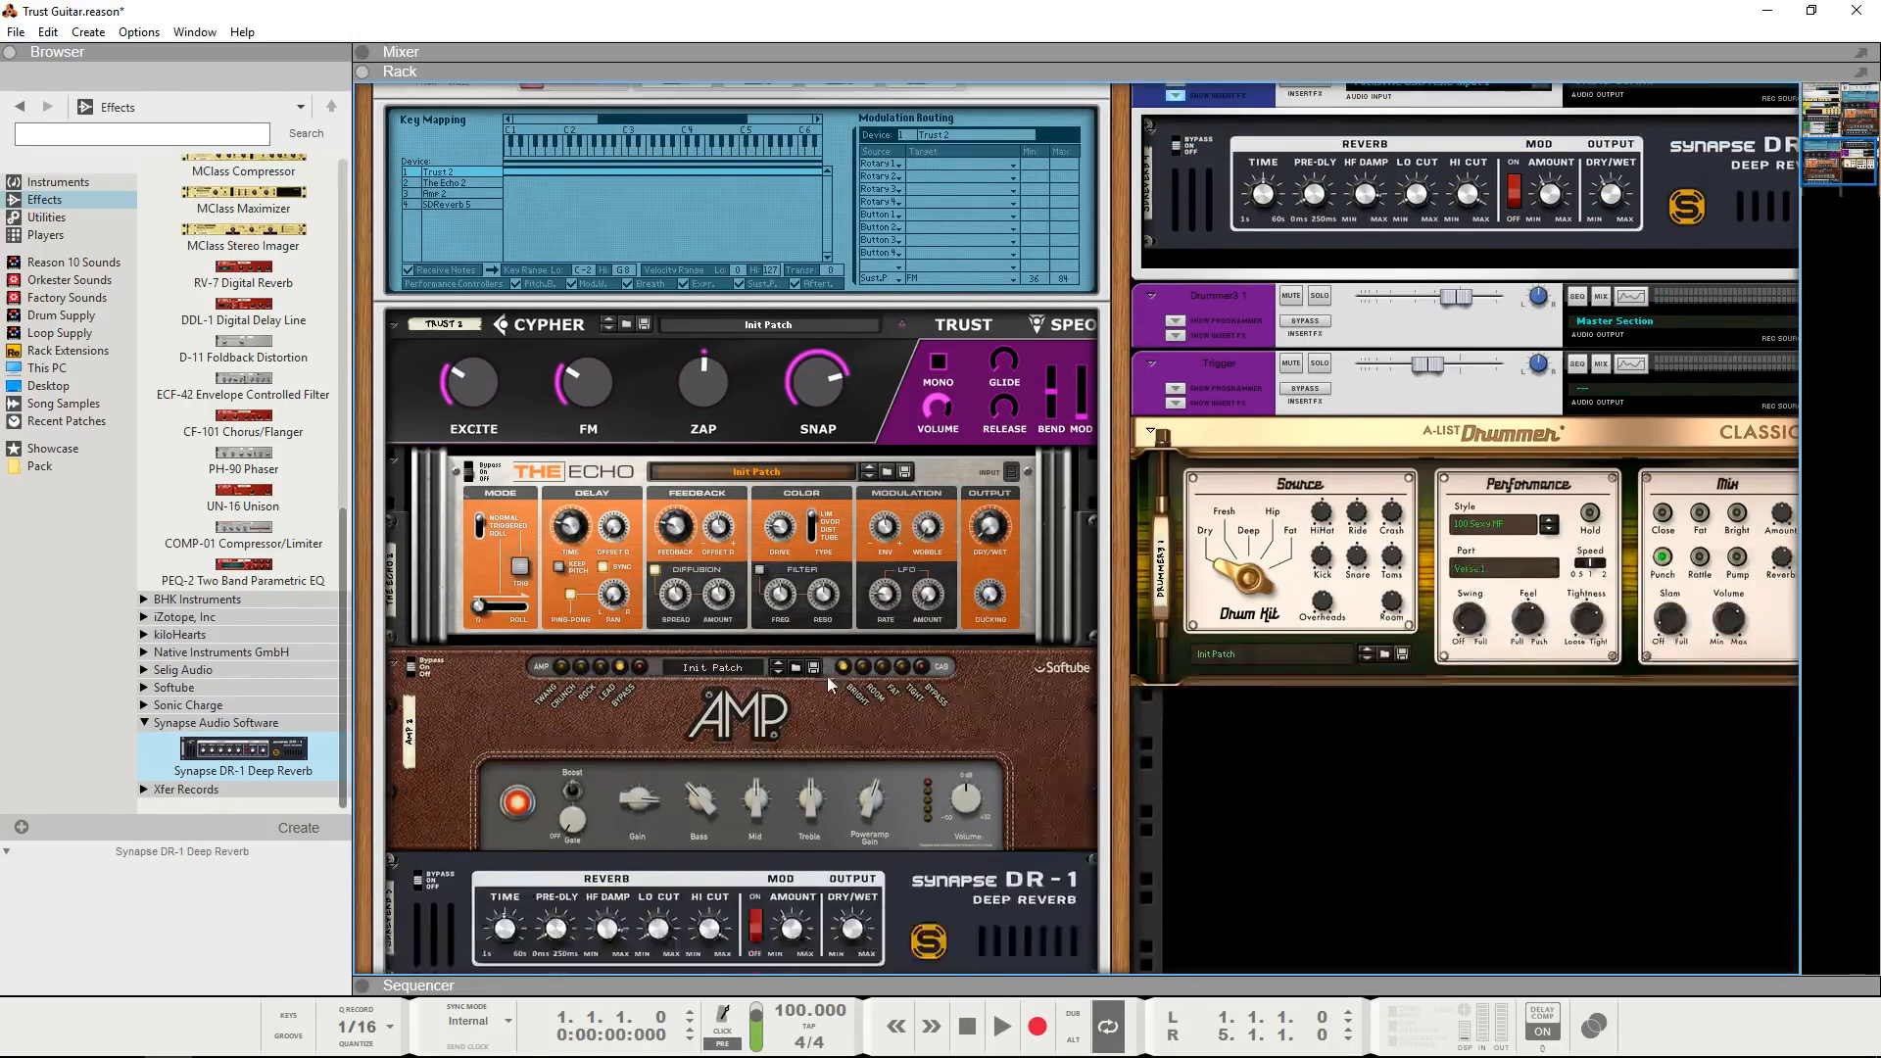
left_click(973, 734)
left_click_drag(974, 727, 997, 728)
left_click(1248, 777)
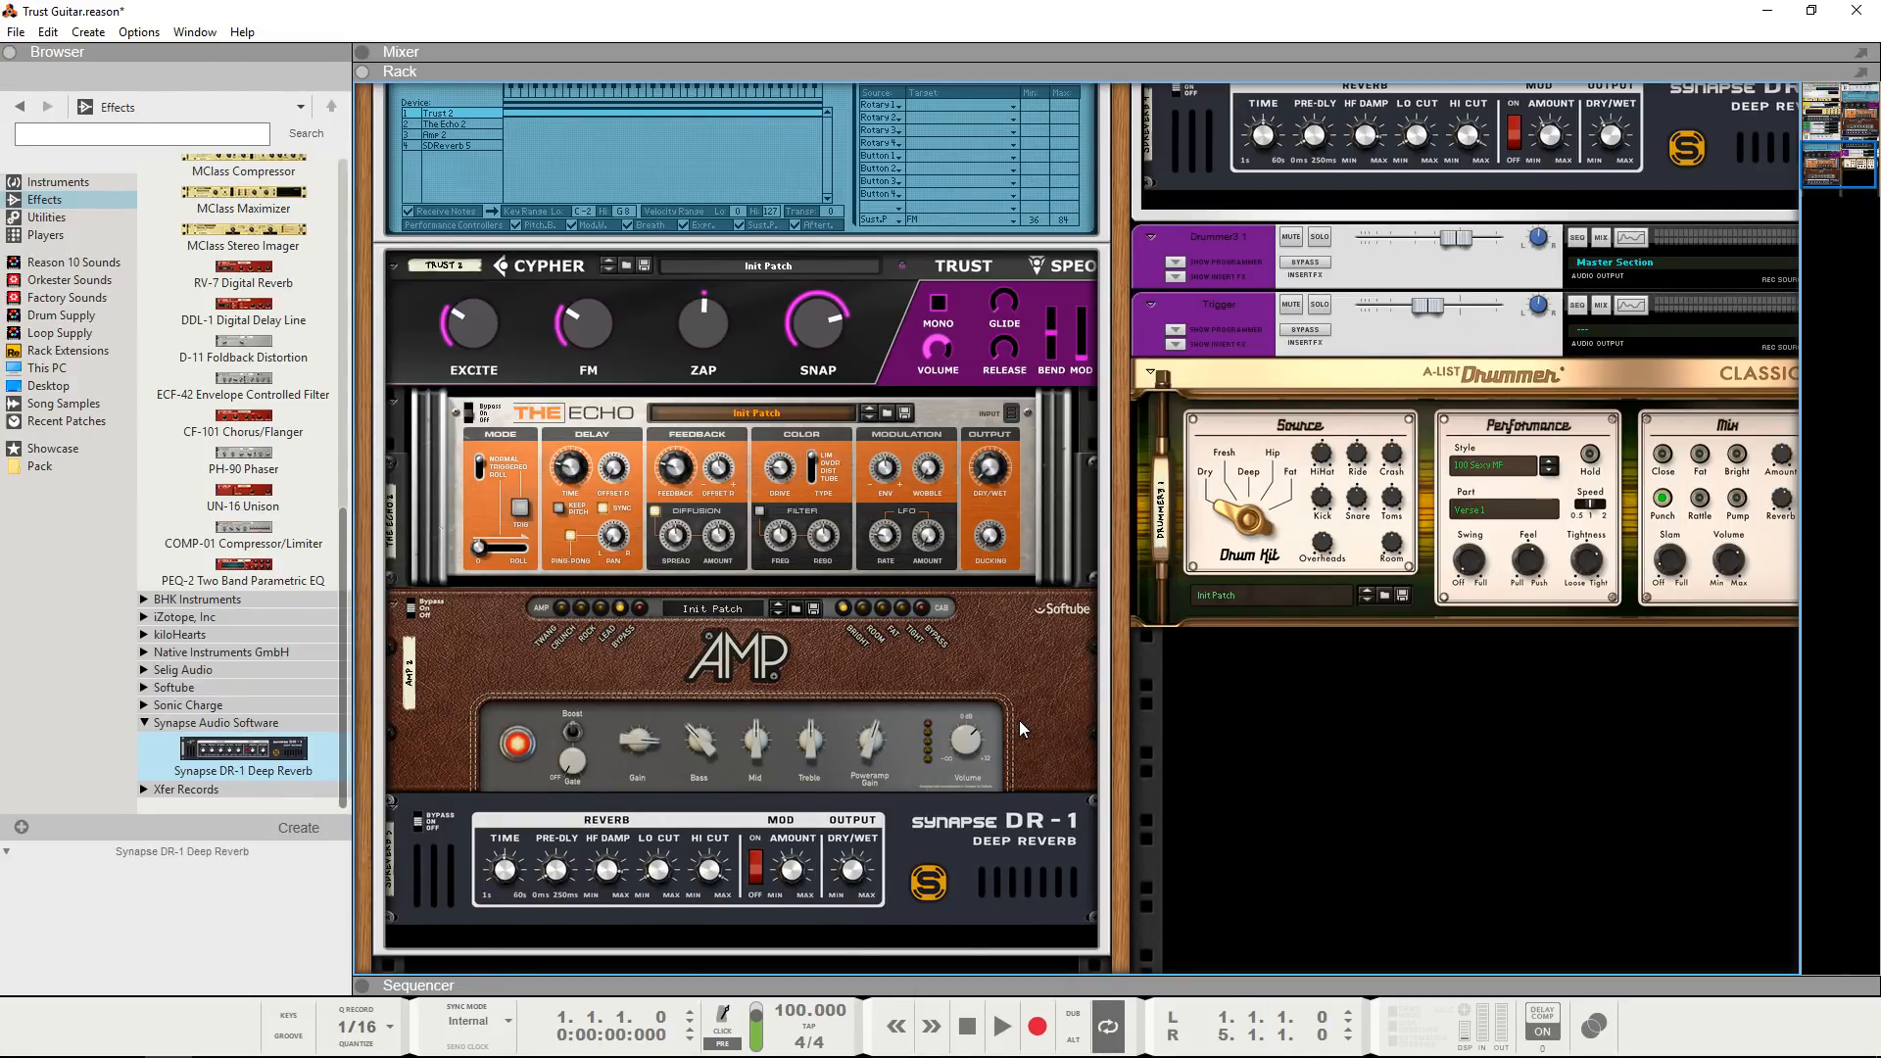
left_click(969, 750)
left_click_drag(968, 746, 970, 750)
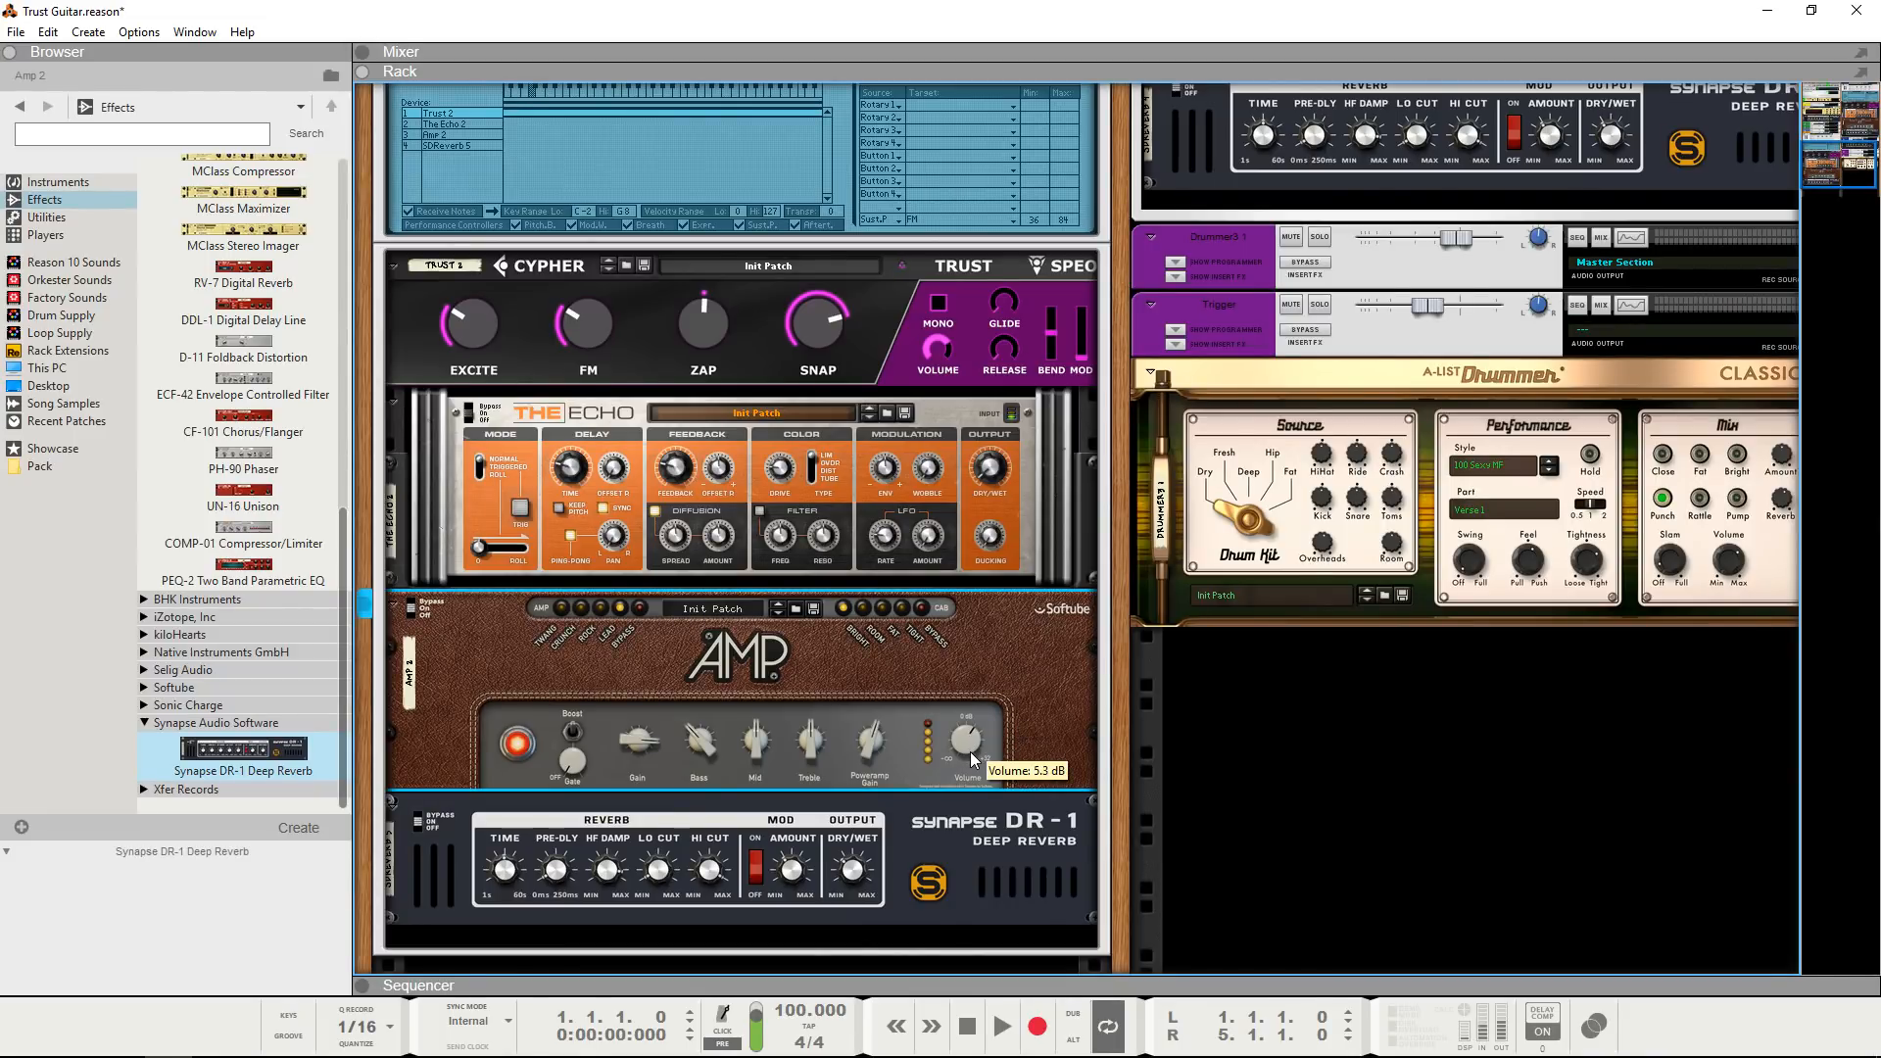
left_click(1199, 772)
scroll(1189, 787, "up", 6)
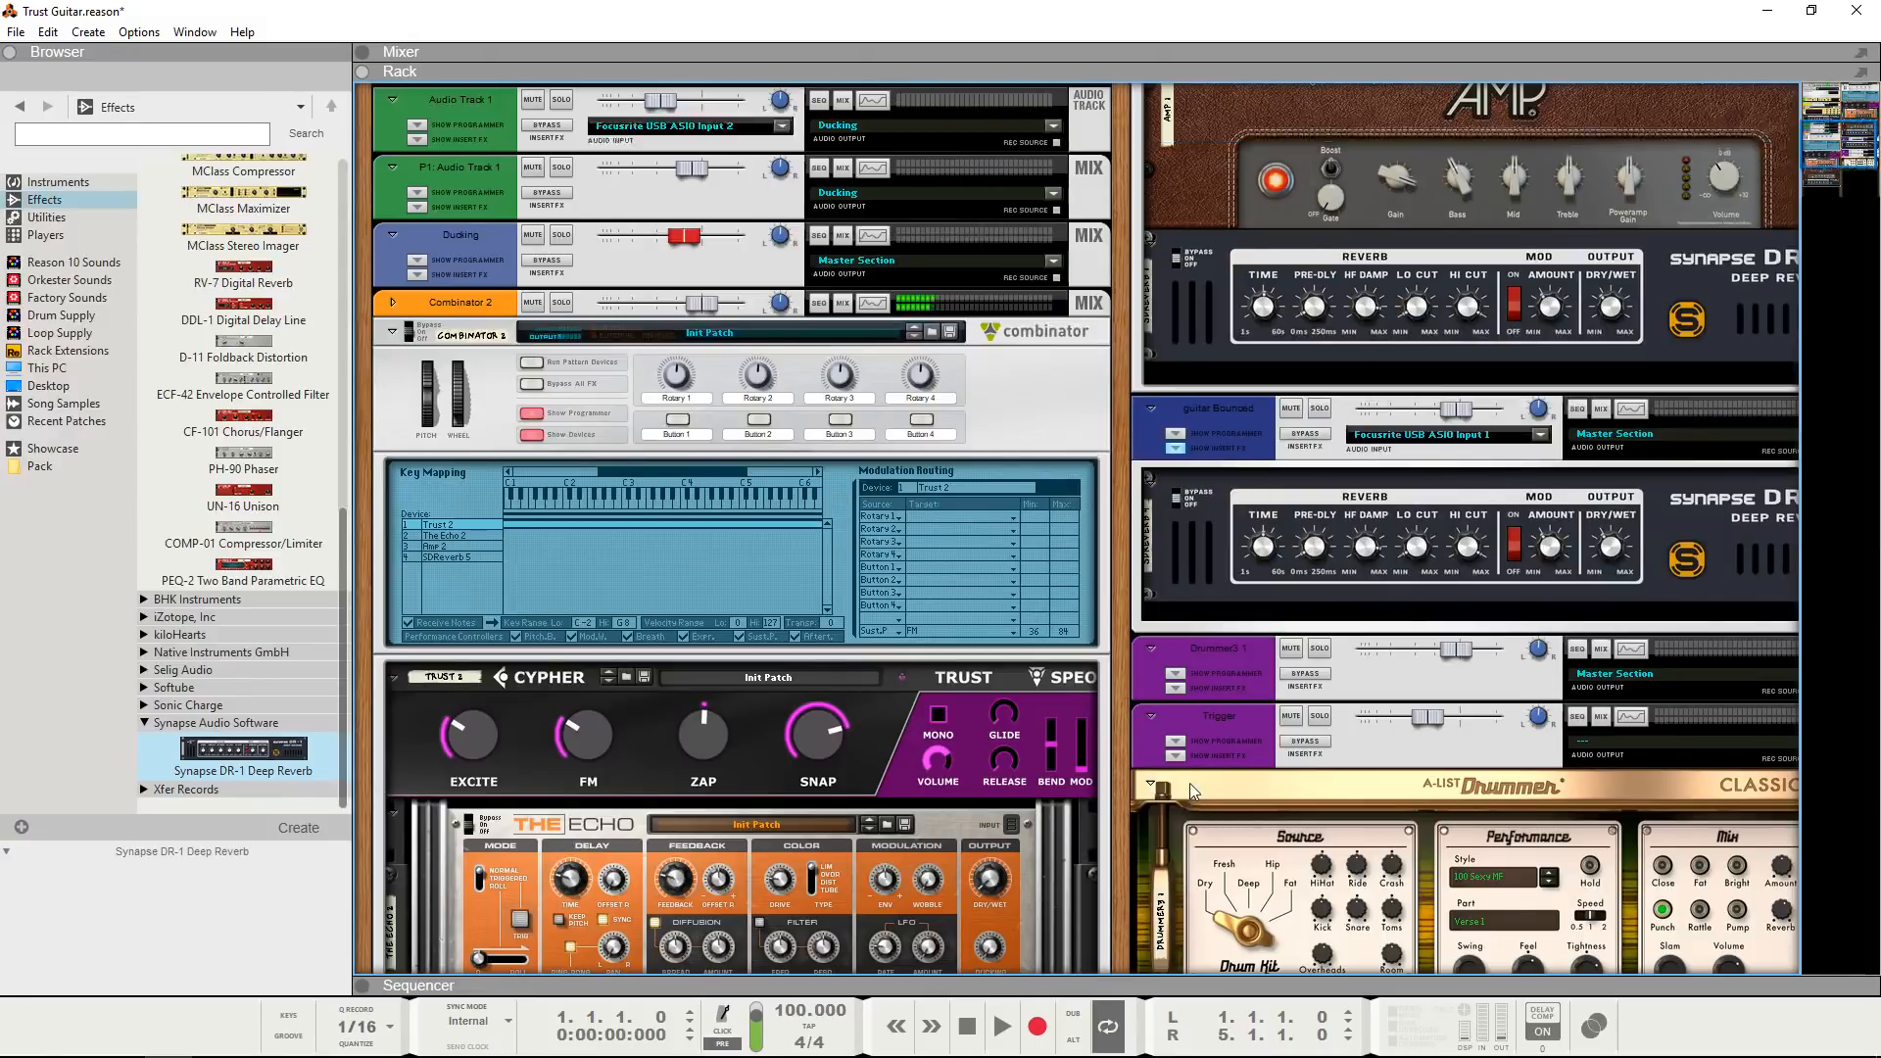